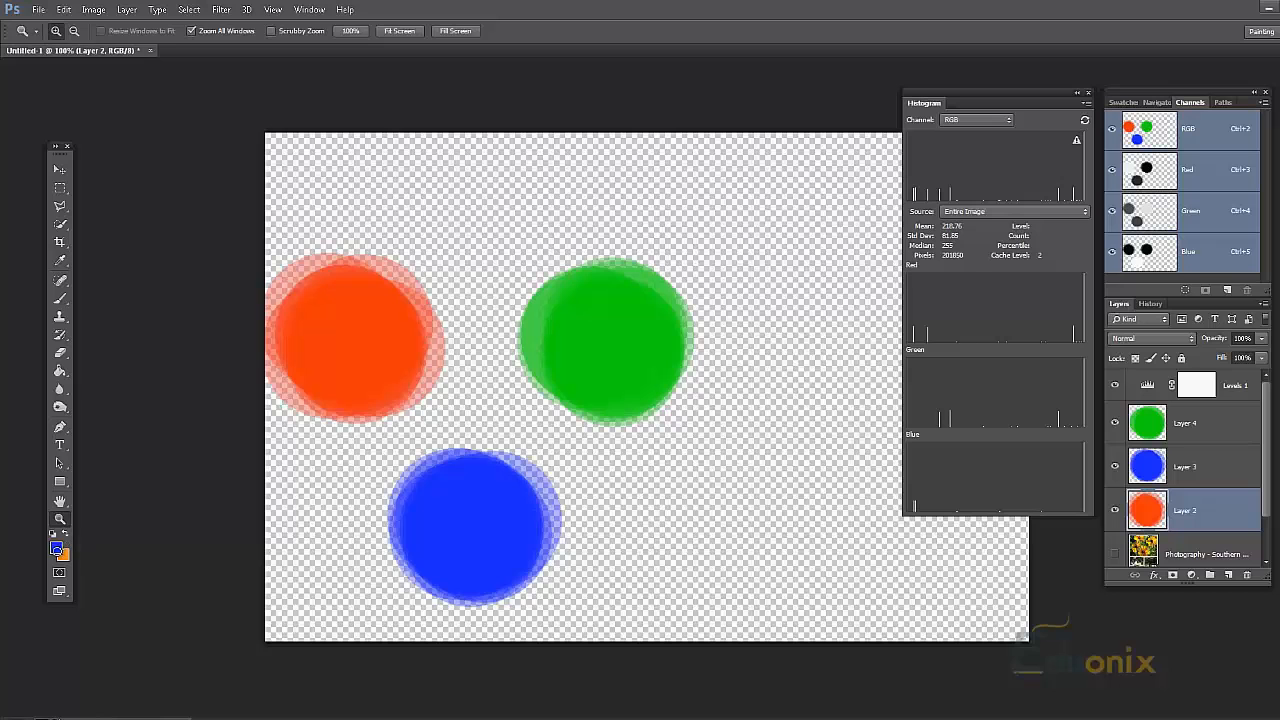
- Open the foreground colour in the Color Picker to examine its hue, saturation and brightness values, and leave it without changes
{"action": "left_click", "coordinate": [57, 548]}
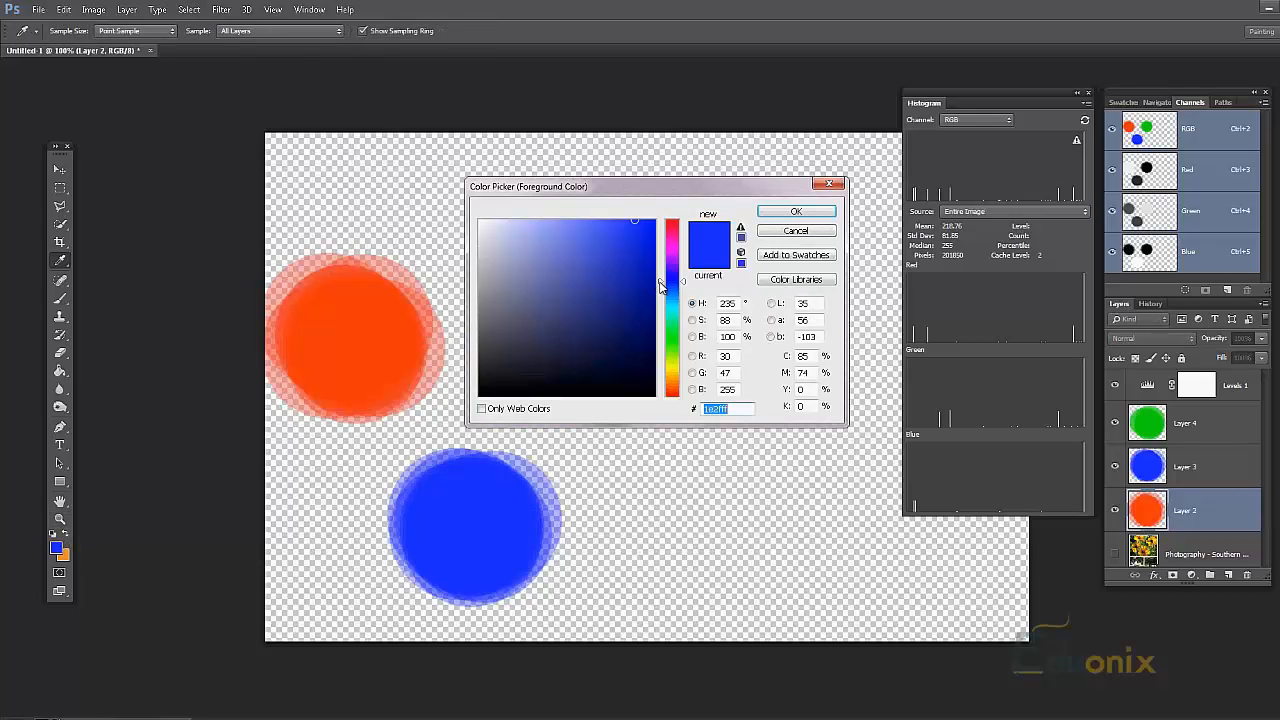
{"action": "left_click", "coordinate": [738, 303]}
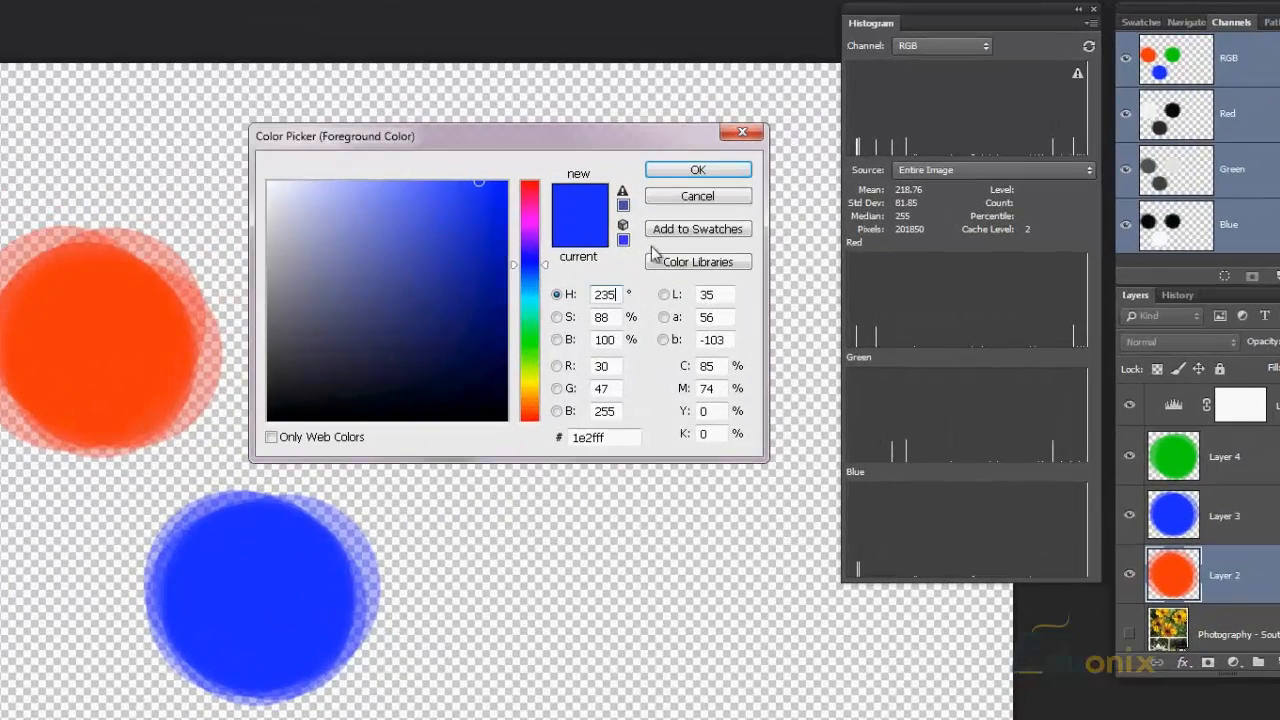
{"action": "left_click", "coordinate": [670, 198]}
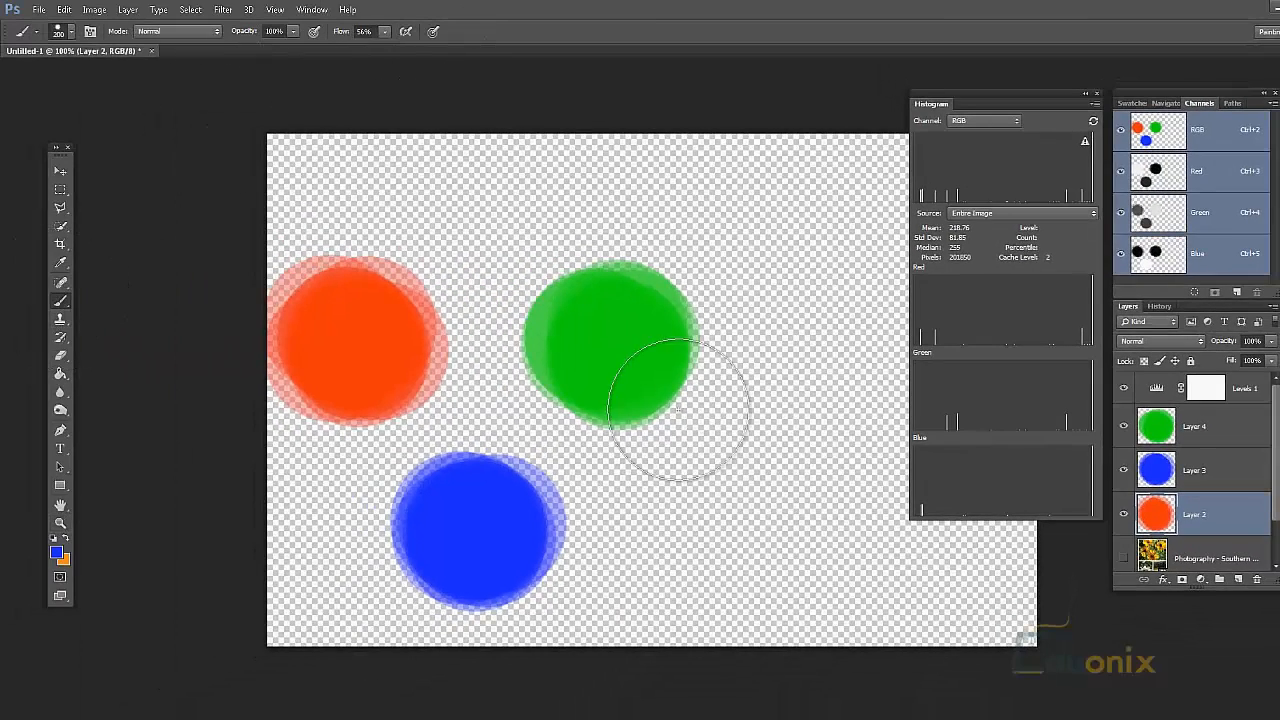
- Set the brush flow to 100% and compare it with 56% flow using blue test strokes and a dab on Layer 2, undoing each
{"action": "mouse_move", "coordinate": [817, 470]}
{"action": "left_mouse_down"}
{"action": "mouse_move", "coordinate": [509, 593]}
{"action": "mouse_move", "coordinate": [317, 640]}
{"action": "left_mouse_up"}
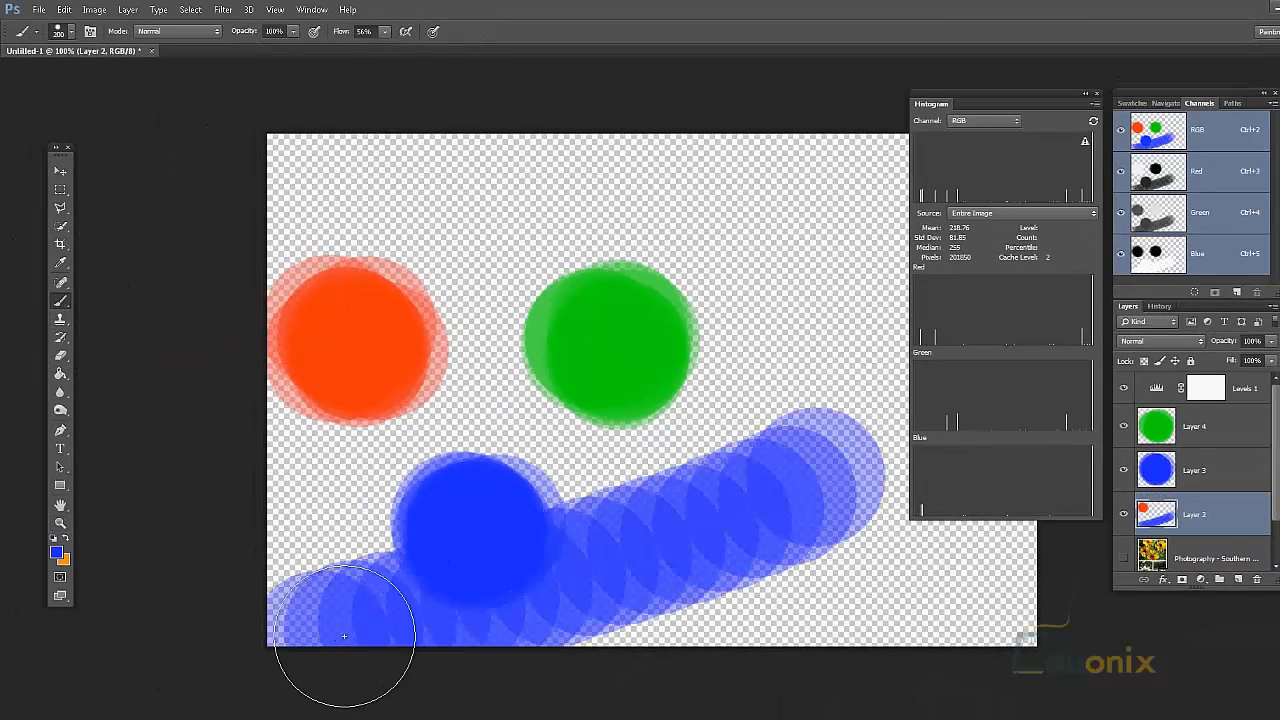
{"action": "key", "text": "ctrl+z"}
{"action": "left_click", "coordinate": [385, 35]}
{"action": "left_click_drag", "start_coordinate": [381, 50], "coordinate": [497, 51]}
{"action": "mouse_move", "coordinate": [902, 360]}
{"action": "left_mouse_down"}
{"action": "mouse_move", "coordinate": [433, 649]}
{"action": "mouse_move", "coordinate": [357, 671]}
{"action": "left_mouse_up"}
{"action": "key", "text": "ctrl+z"}
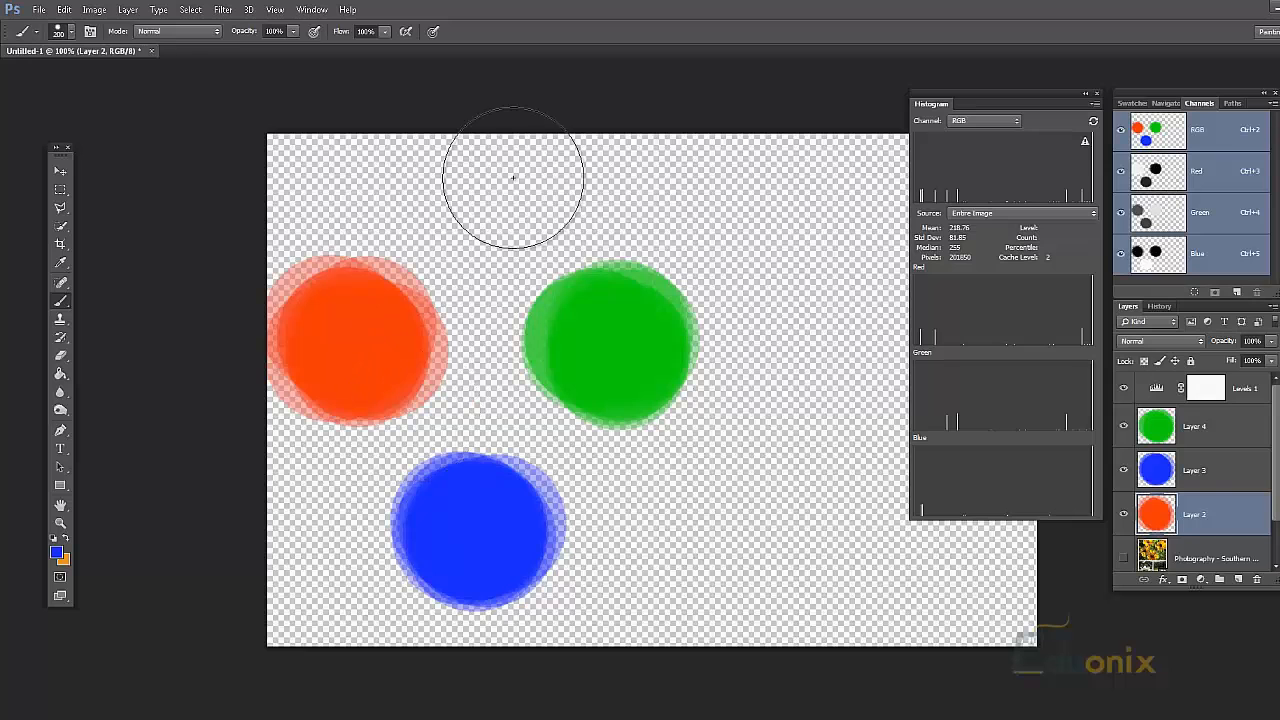
{"action": "left_click", "coordinate": [759, 527]}
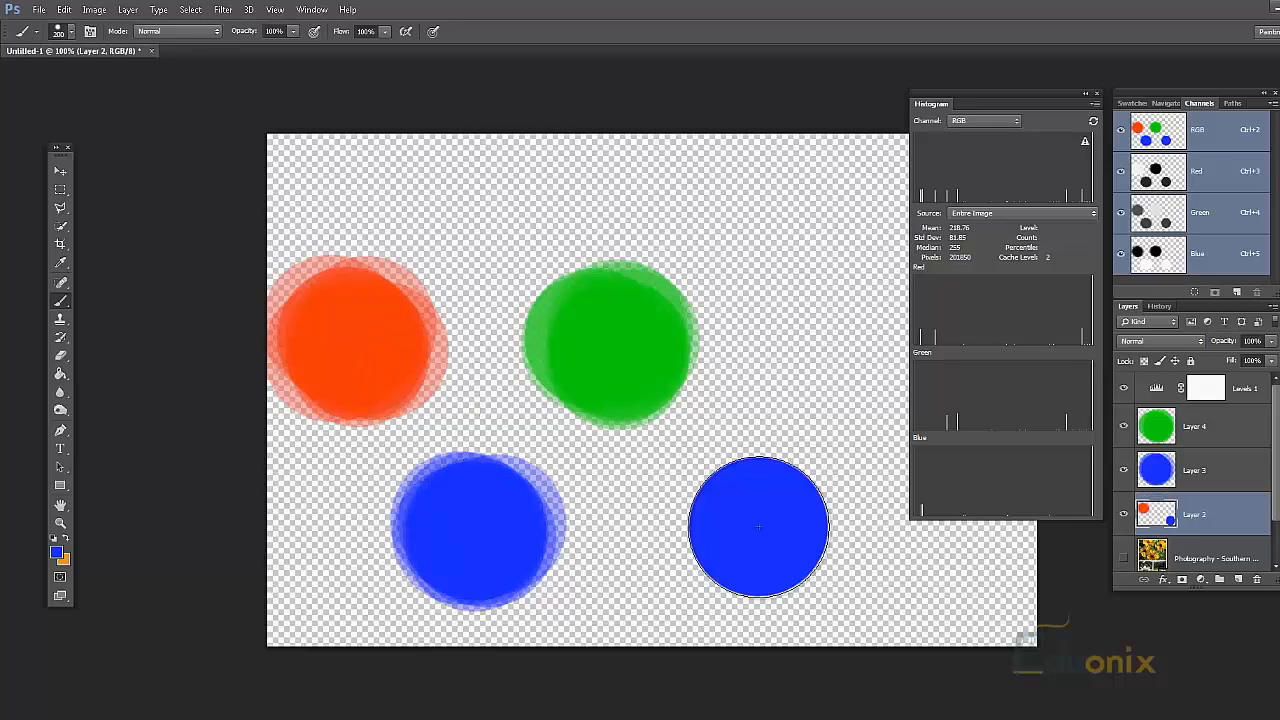
{"action": "key", "text": "ctrl+z"}
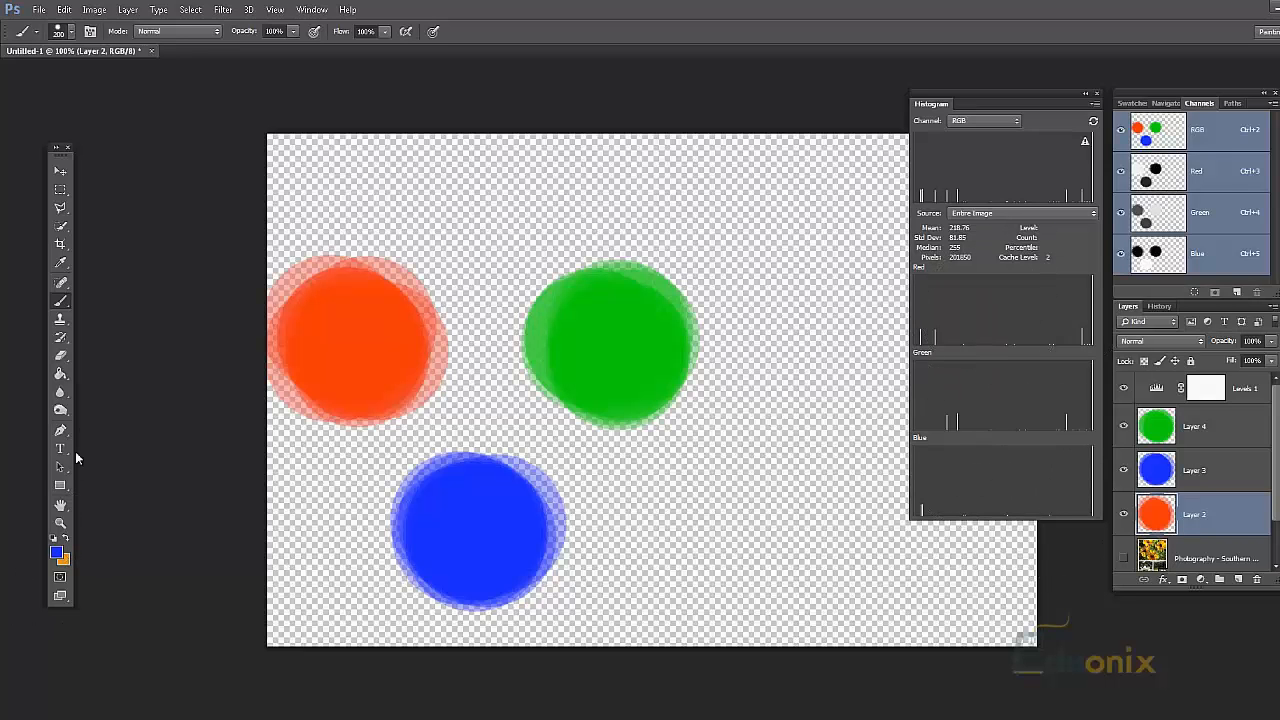
- Sample colours across the upper part of the blue circle with the Eyedropper
{"action": "left_click", "coordinate": [60, 262]}
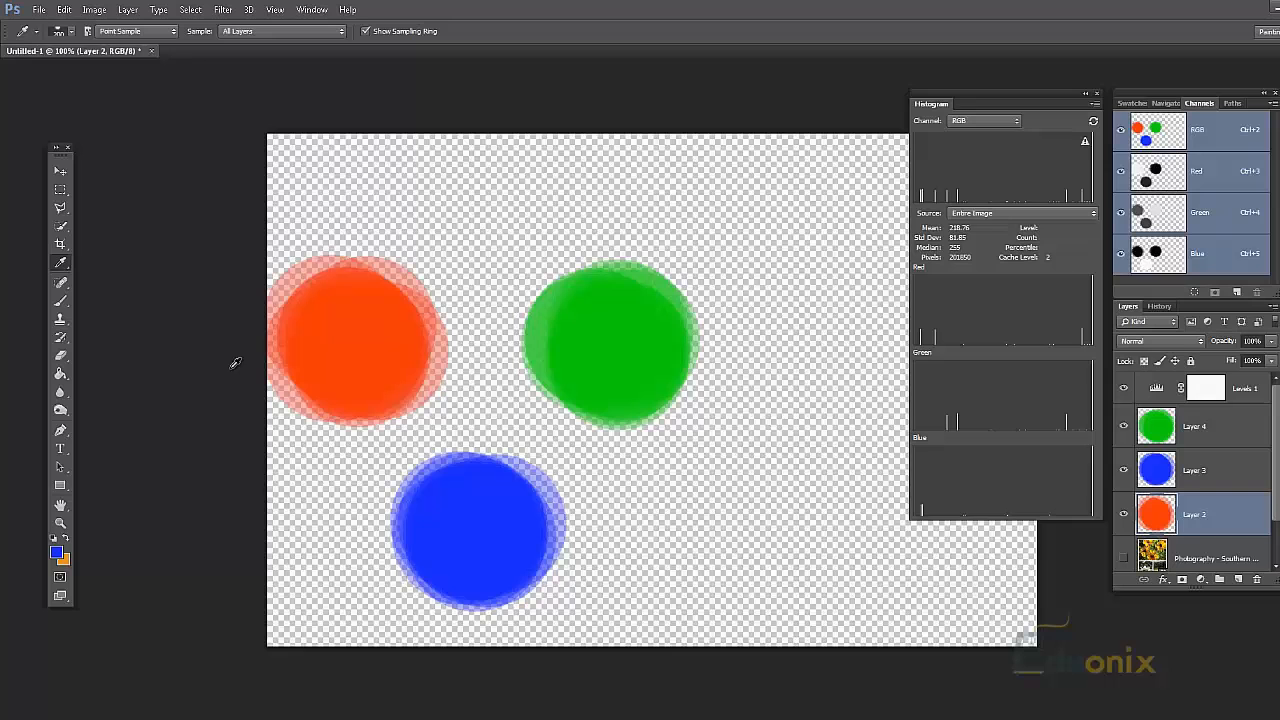
{"action": "left_click", "coordinate": [536, 469]}
{"action": "left_click_drag", "start_coordinate": [536, 469], "coordinate": [430, 469]}
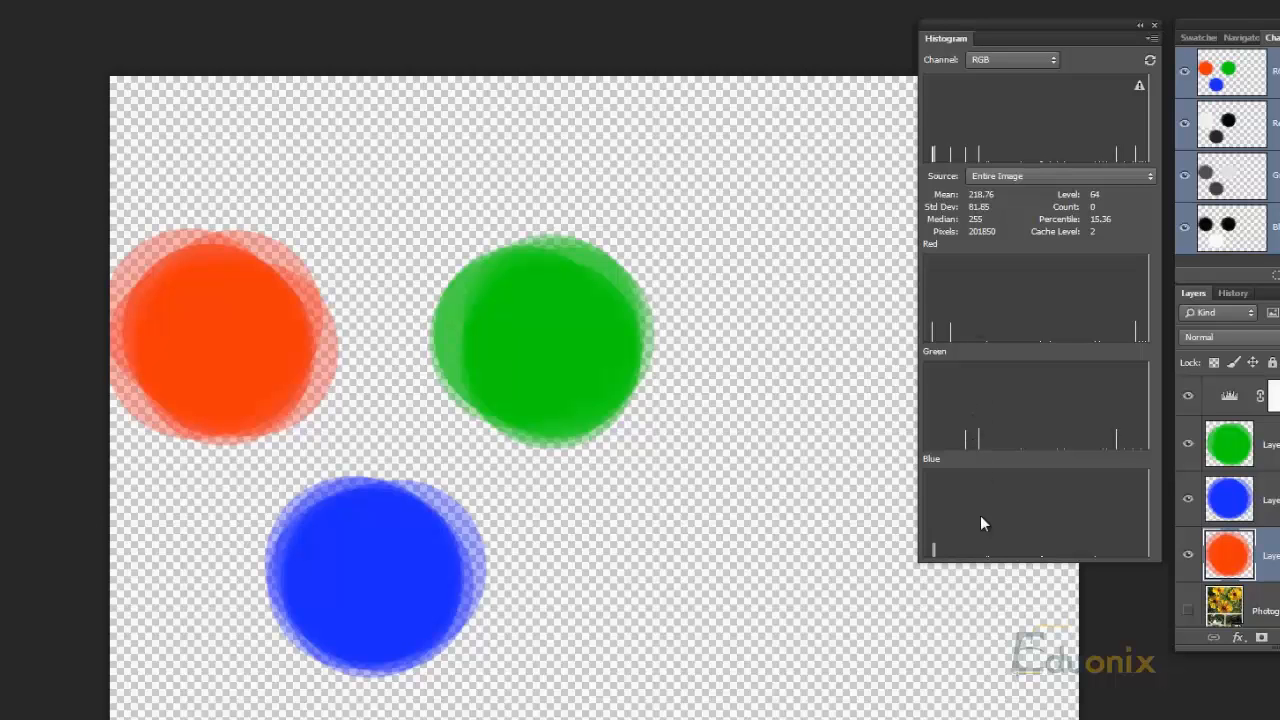
- Show the photography layer and hide the orange, blue and green circle layers to examine the photos' histograms
{"action": "left_click", "coordinate": [1188, 610]}
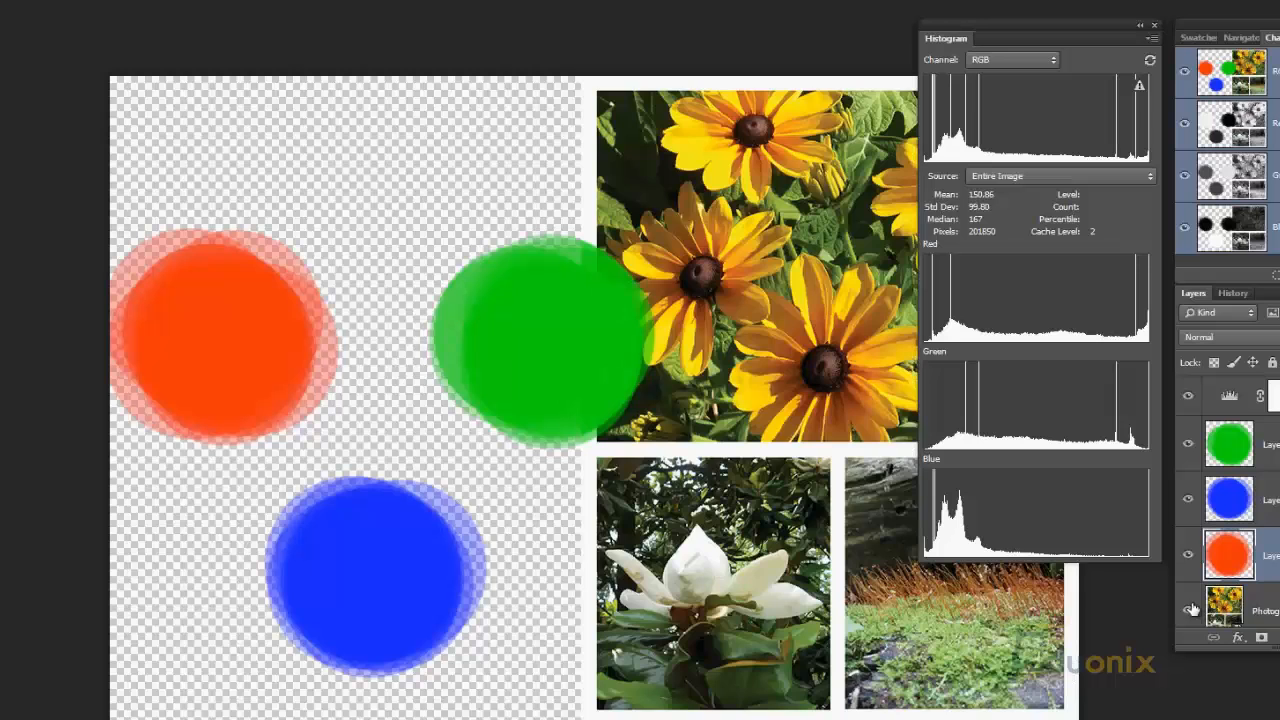
{"action": "left_click", "coordinate": [1187, 555]}
{"action": "left_click", "coordinate": [1188, 499]}
{"action": "left_click", "coordinate": [1188, 444]}
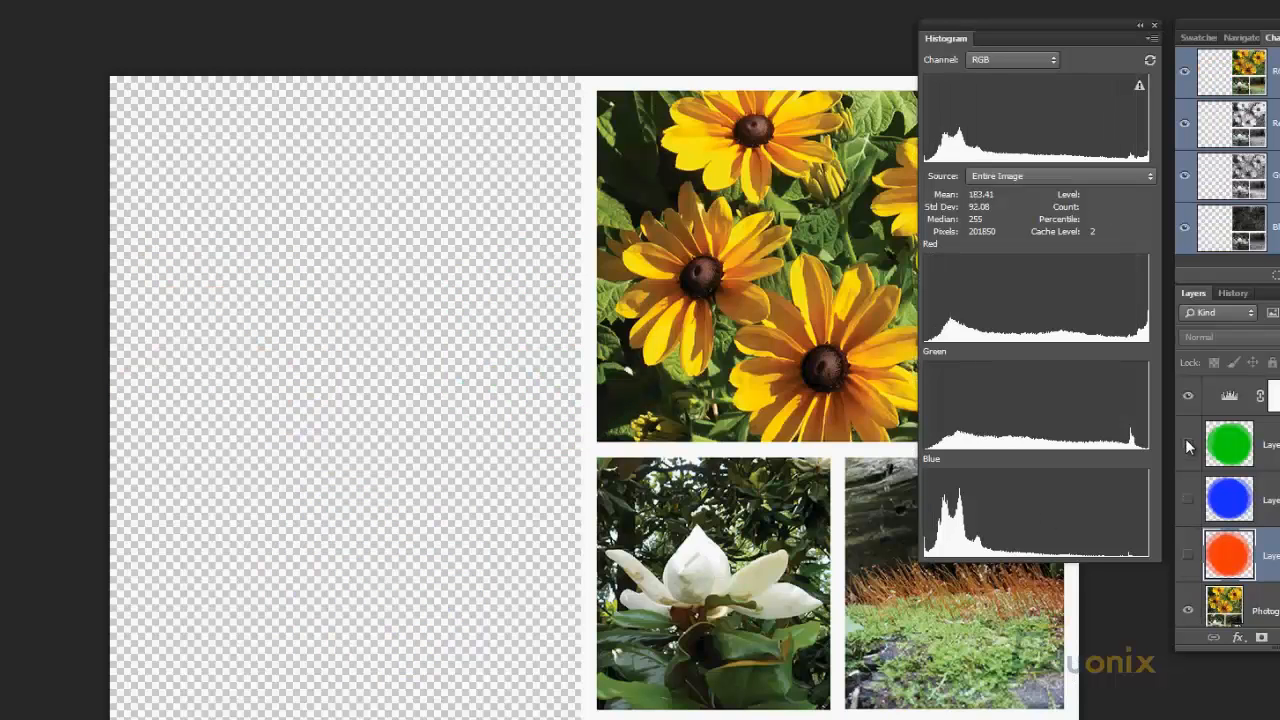
{"action": "mouse_move", "coordinate": [1148, 293]}
{"action": "mouse_move", "coordinate": [1147, 520]}
{"action": "mouse_move", "coordinate": [976, 160]}
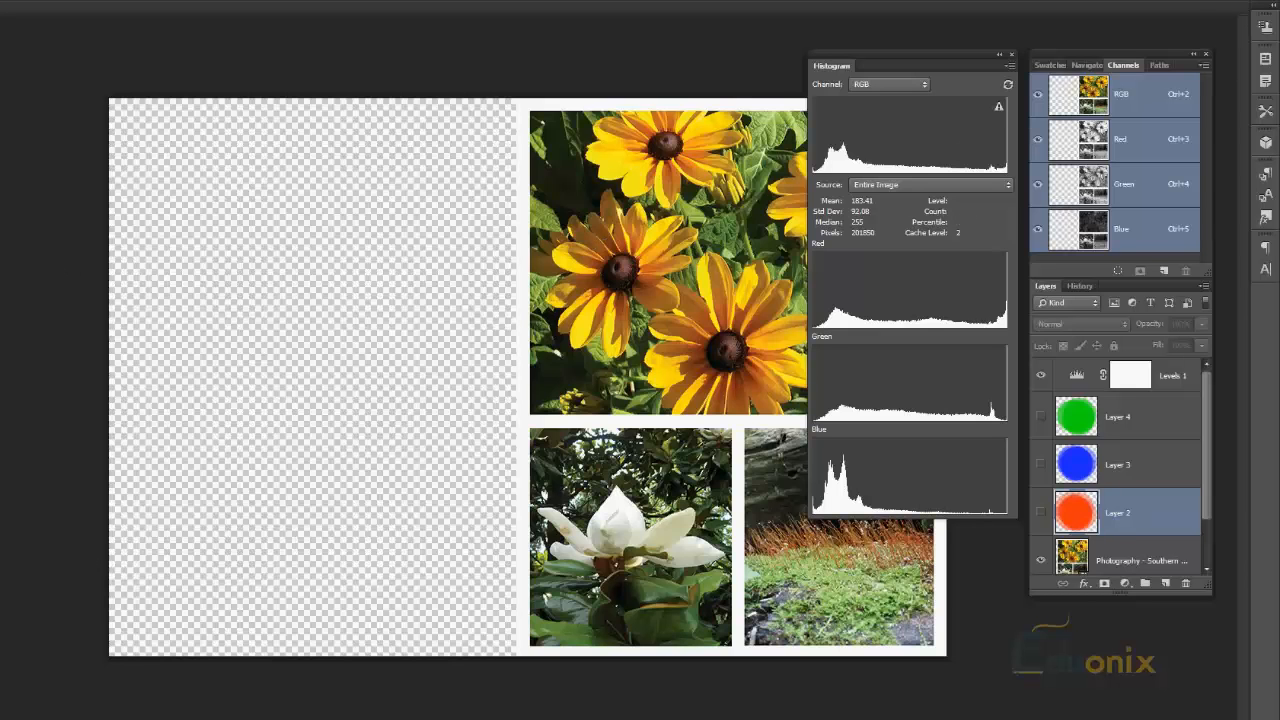
- Add a Brightness/Contrast adjustment layer directly above Layer 4
{"action": "left_click", "coordinate": [1170, 373]}
{"action": "left_click", "coordinate": [1150, 412]}
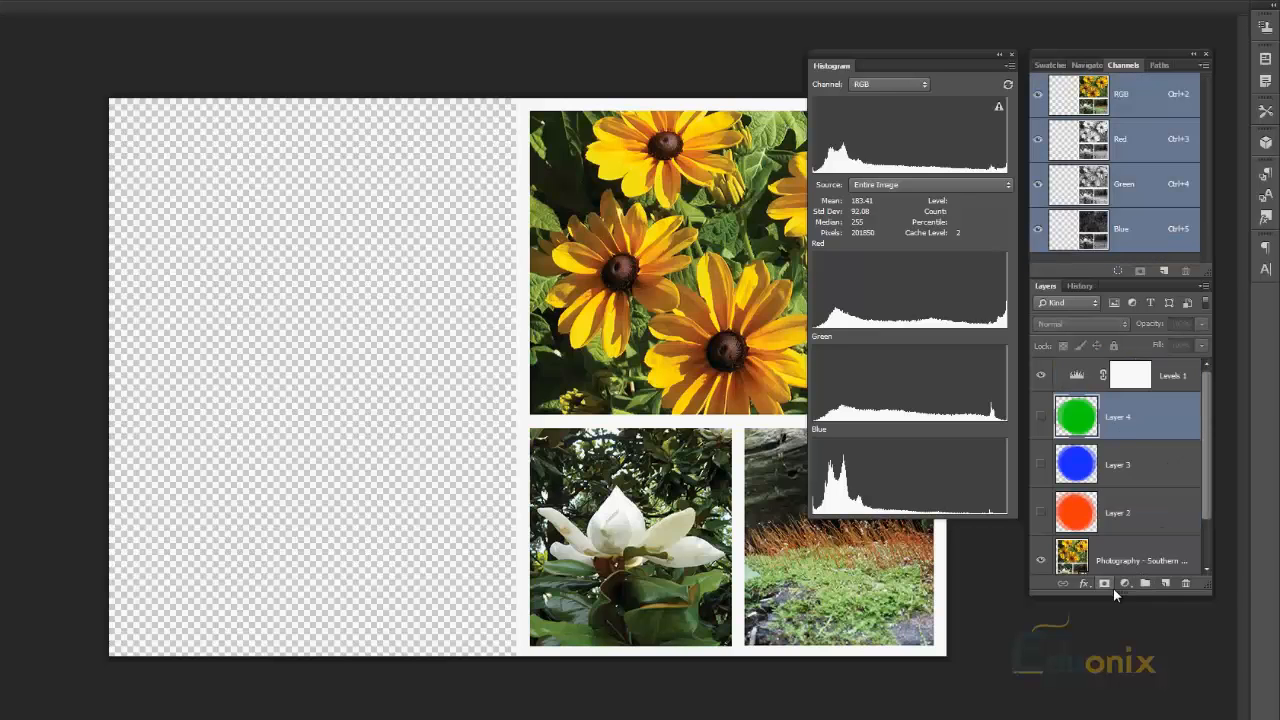
{"action": "left_click", "coordinate": [1124, 583]}
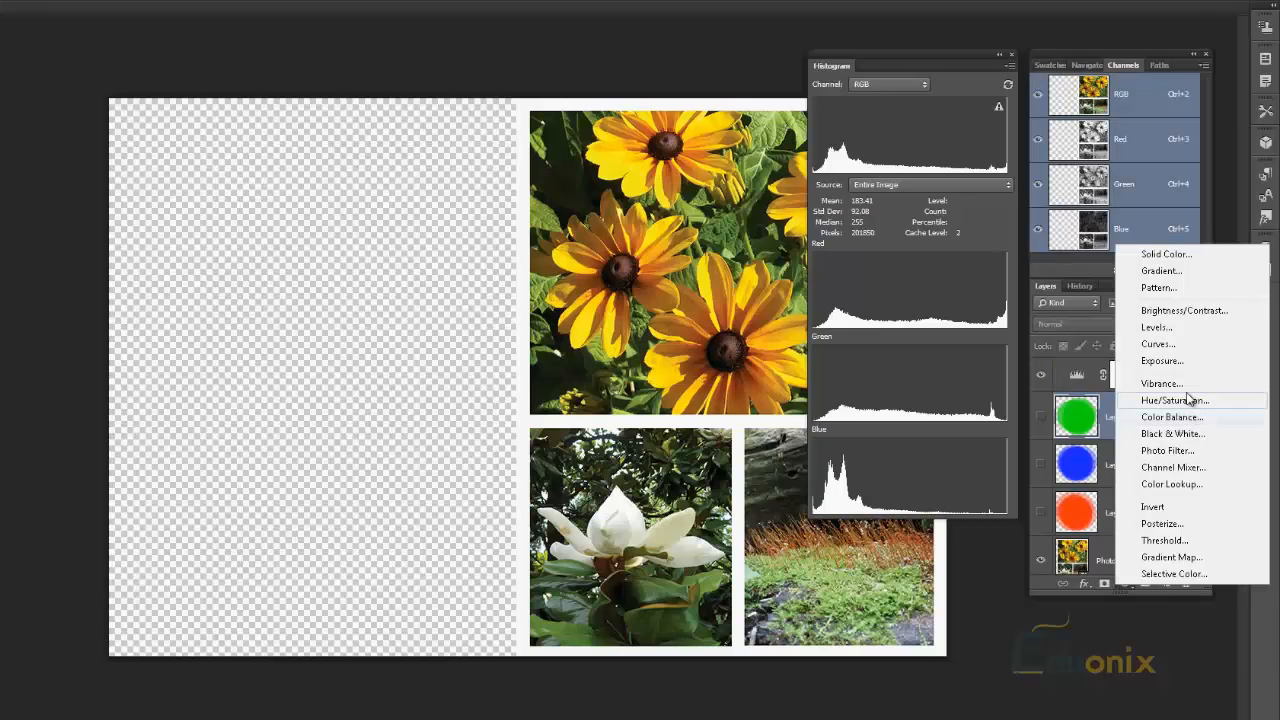
{"action": "left_click", "coordinate": [1180, 311]}
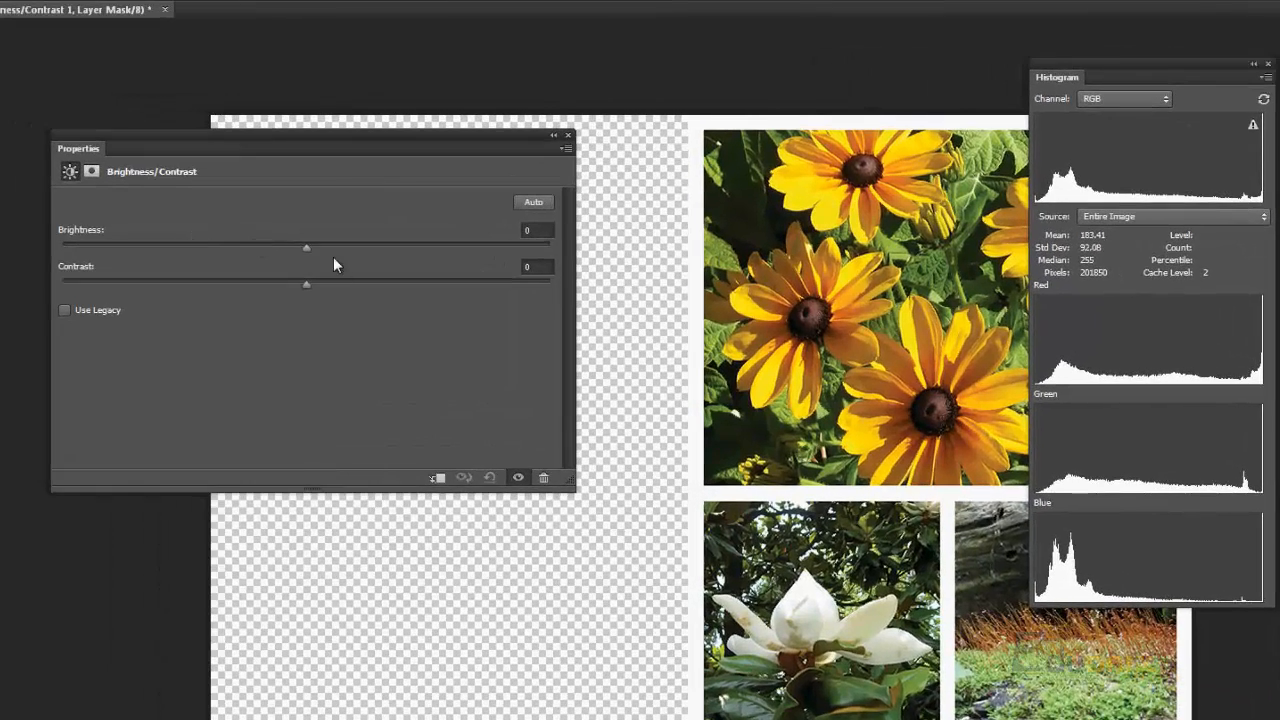
- Try the adjustment with Brightness 138 and Contrast 75, and drop Brightness to -83
{"action": "left_click_drag", "start_coordinate": [312, 247], "coordinate": [530, 248]}
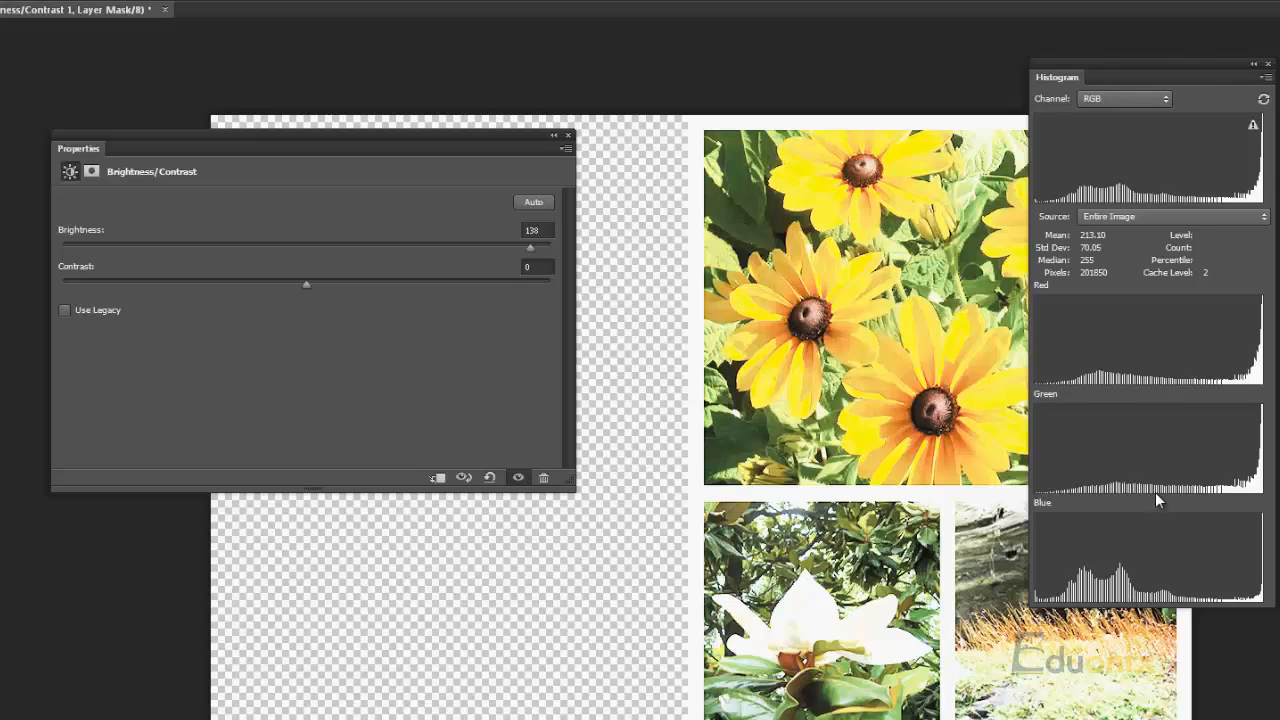
{"action": "left_click_drag", "start_coordinate": [305, 284], "coordinate": [490, 271]}
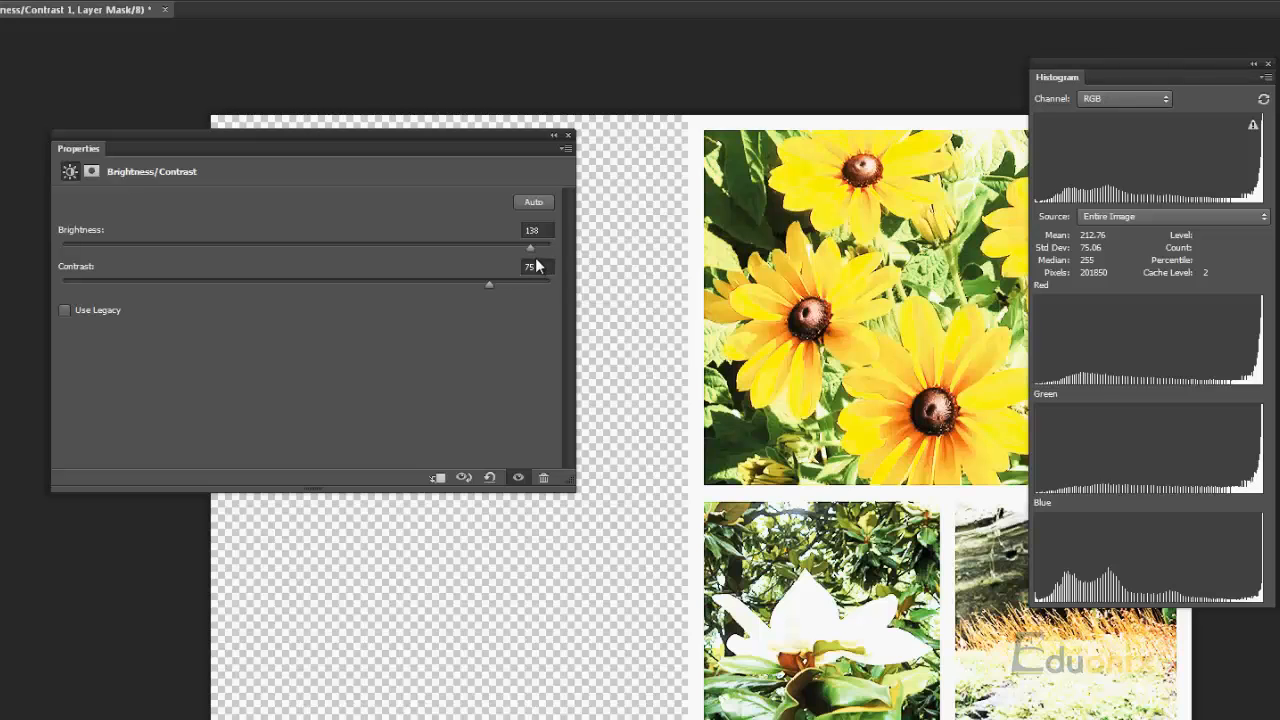
{"action": "left_click_drag", "start_coordinate": [530, 247], "coordinate": [171, 241]}
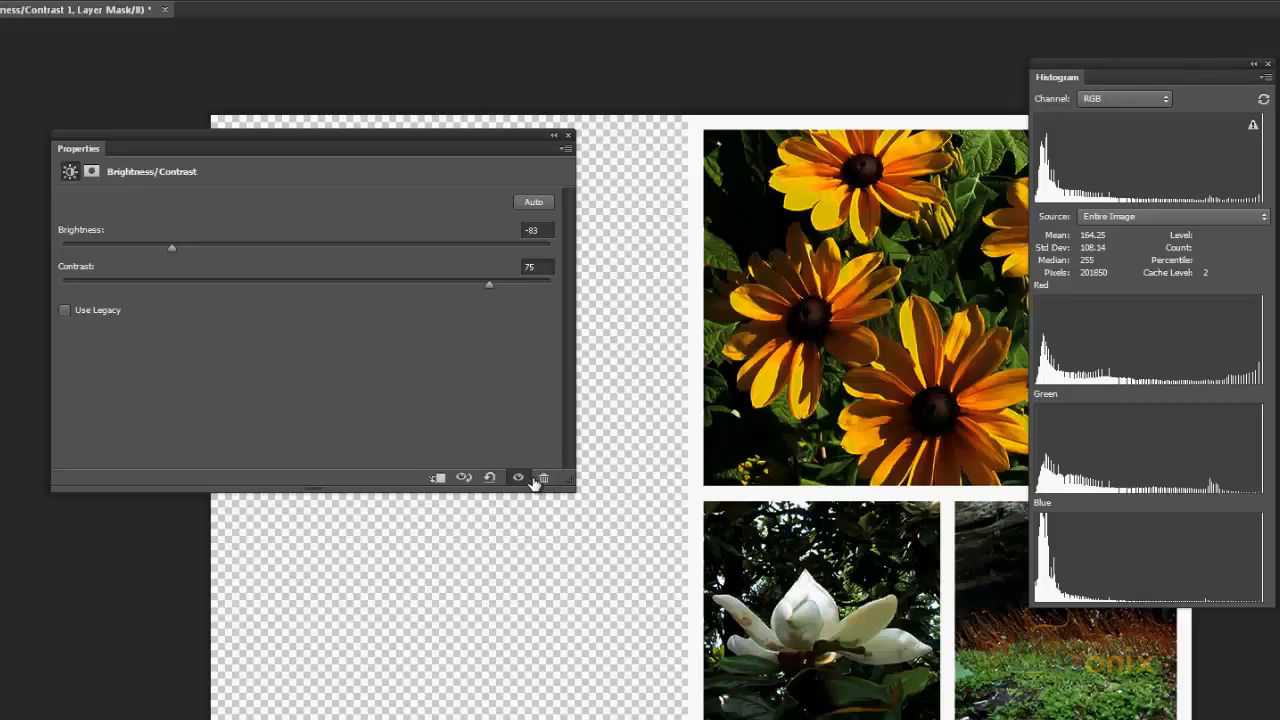
- Toggle the adjustment's clipping to the layer below on and off, and try Brightness at -116 and 6
{"action": "left_click", "coordinate": [437, 479]}
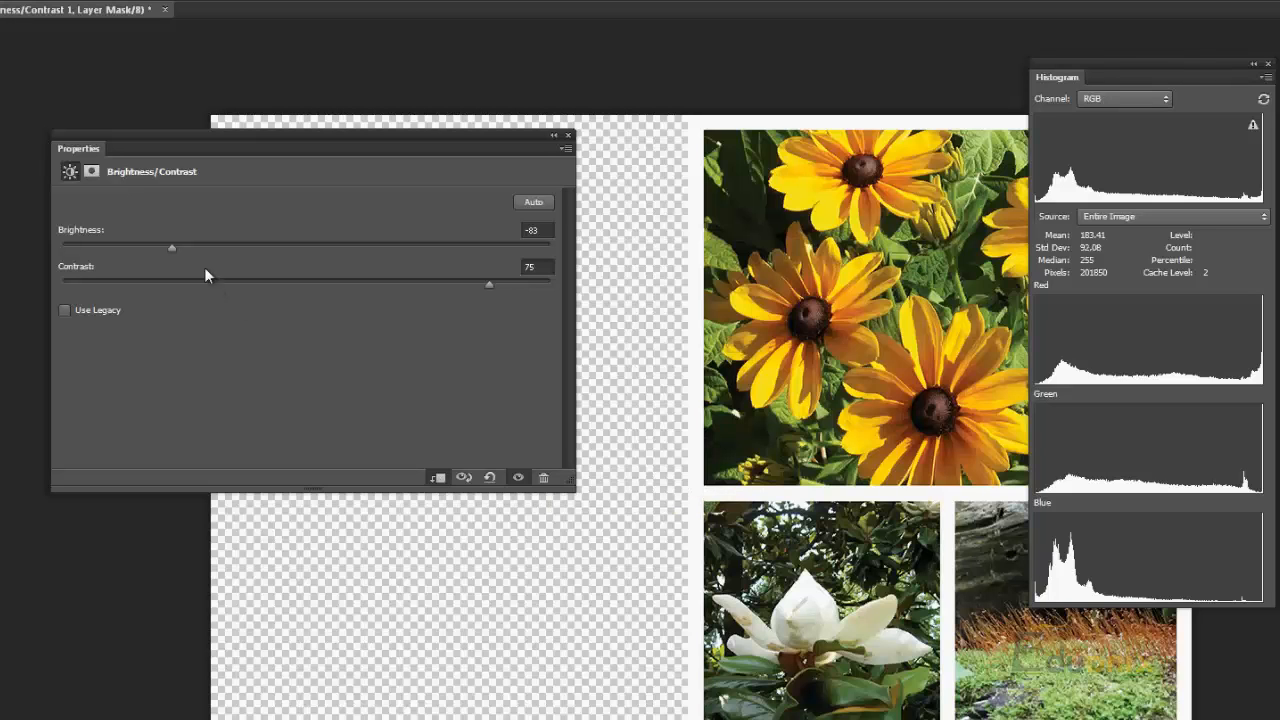
{"action": "left_click", "coordinate": [436, 479]}
{"action": "left_click_drag", "start_coordinate": [149, 244], "coordinate": [115, 238]}
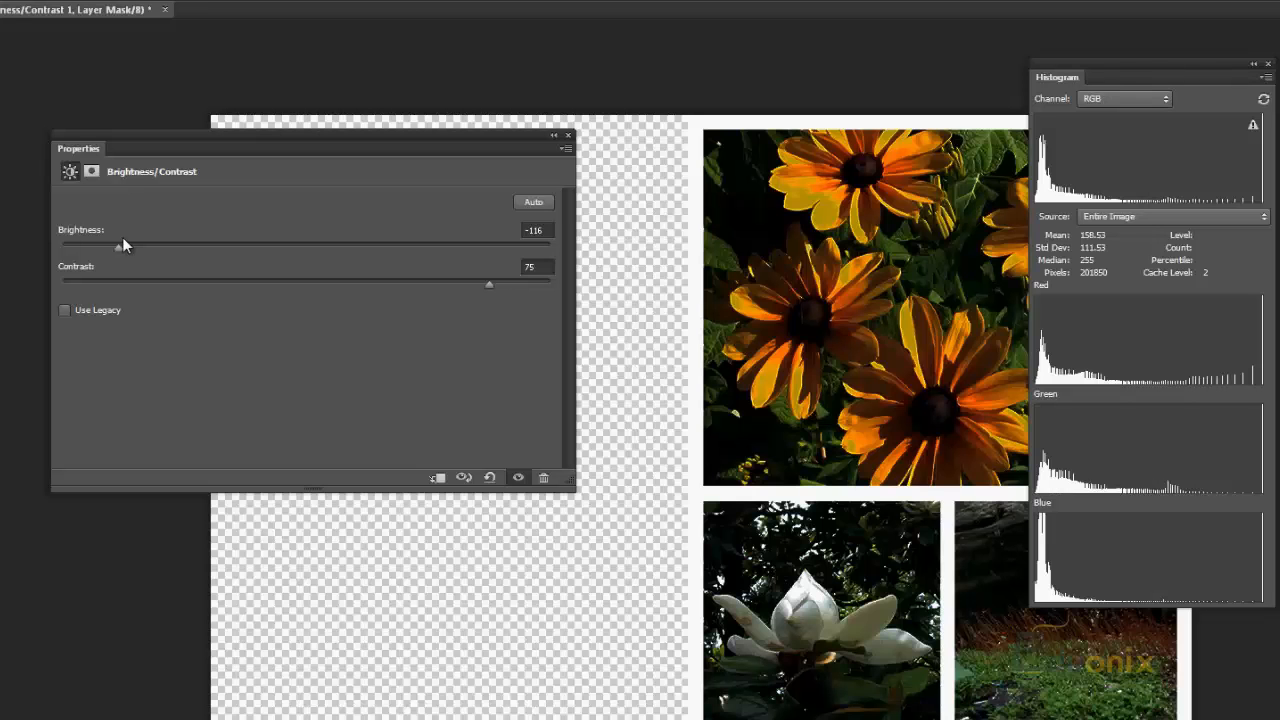
{"action": "left_click_drag", "start_coordinate": [161, 245], "coordinate": [317, 248]}
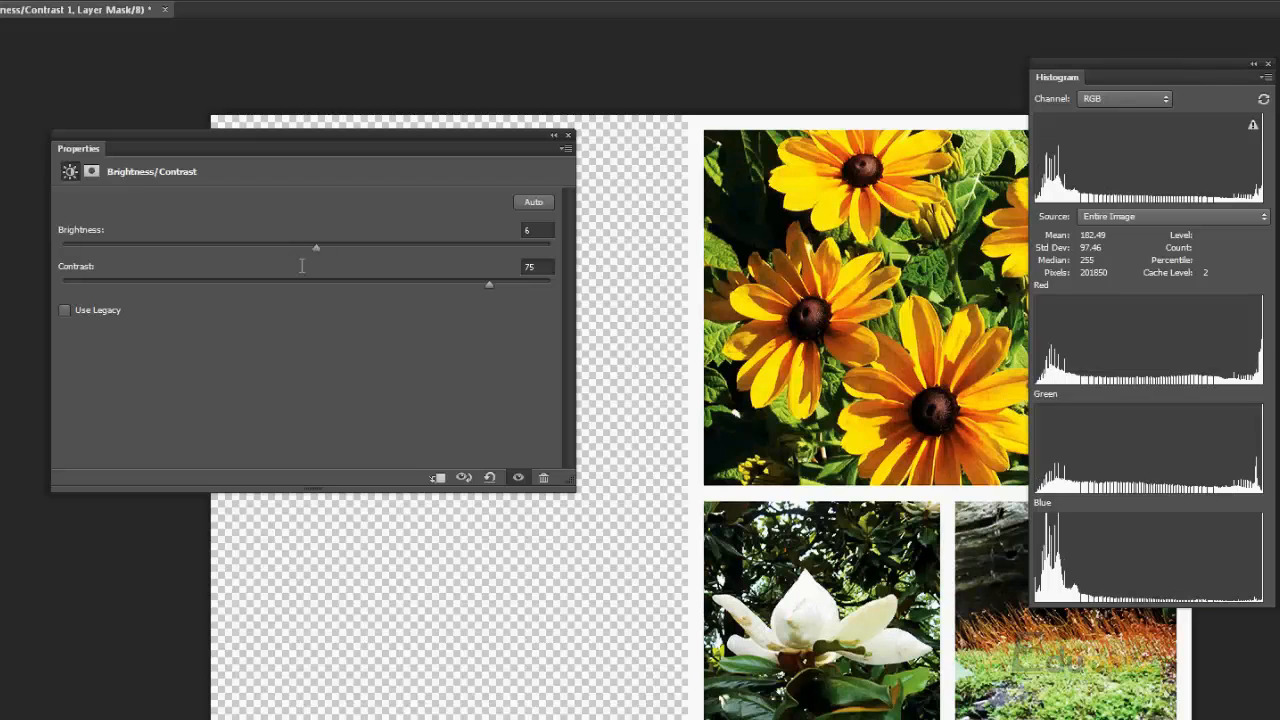
- Reset both Brightness and Contrast of the adjustment layer to 0
{"action": "left_click", "coordinate": [548, 230]}
{"action": "type", "text": "0"}
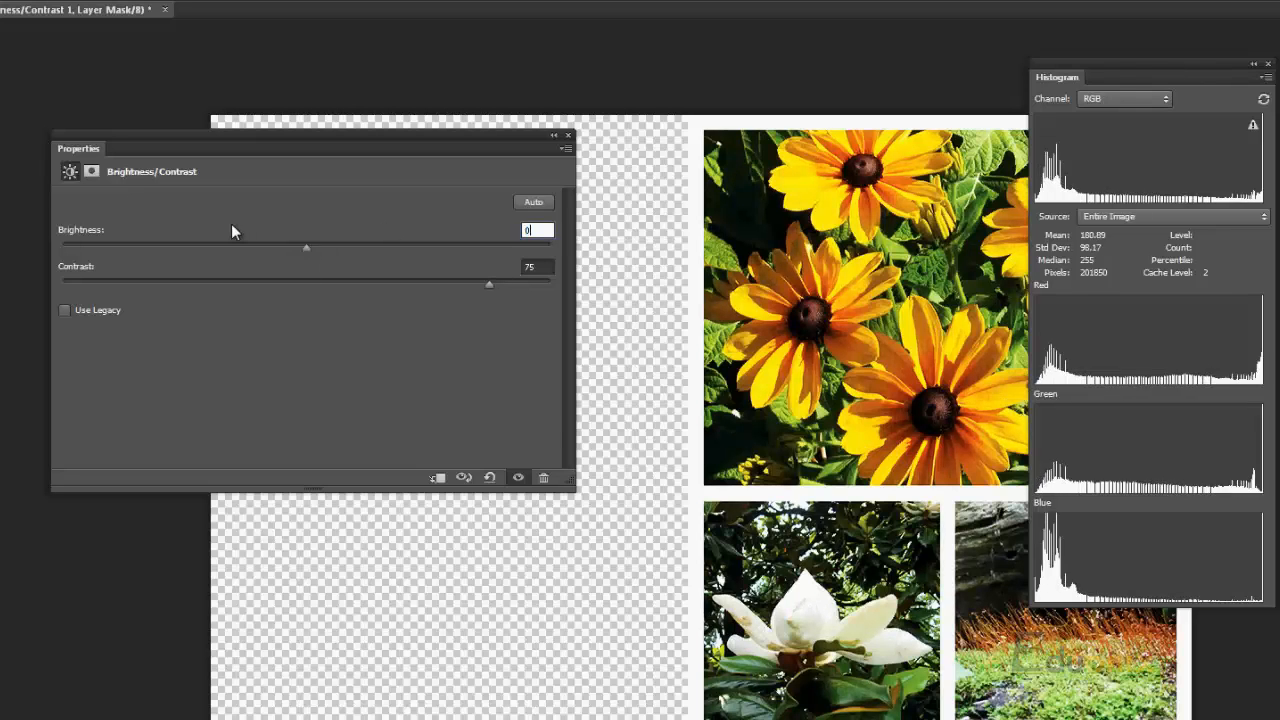
{"action": "key", "text": "Tab"}
{"action": "type", "text": "0"}
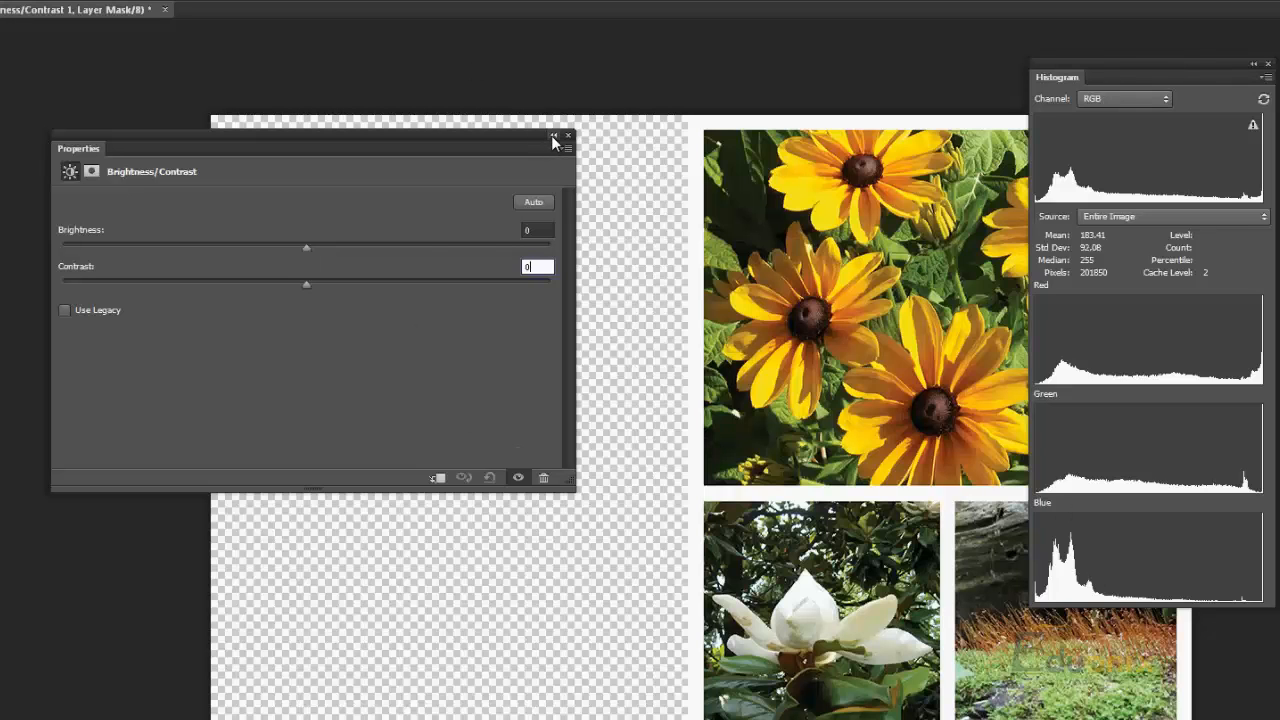
- Lower the adjustment's Contrast through -24 and -47 to its minimum, and return it to 0
{"action": "left_click_drag", "start_coordinate": [303, 282], "coordinate": [230, 281]}
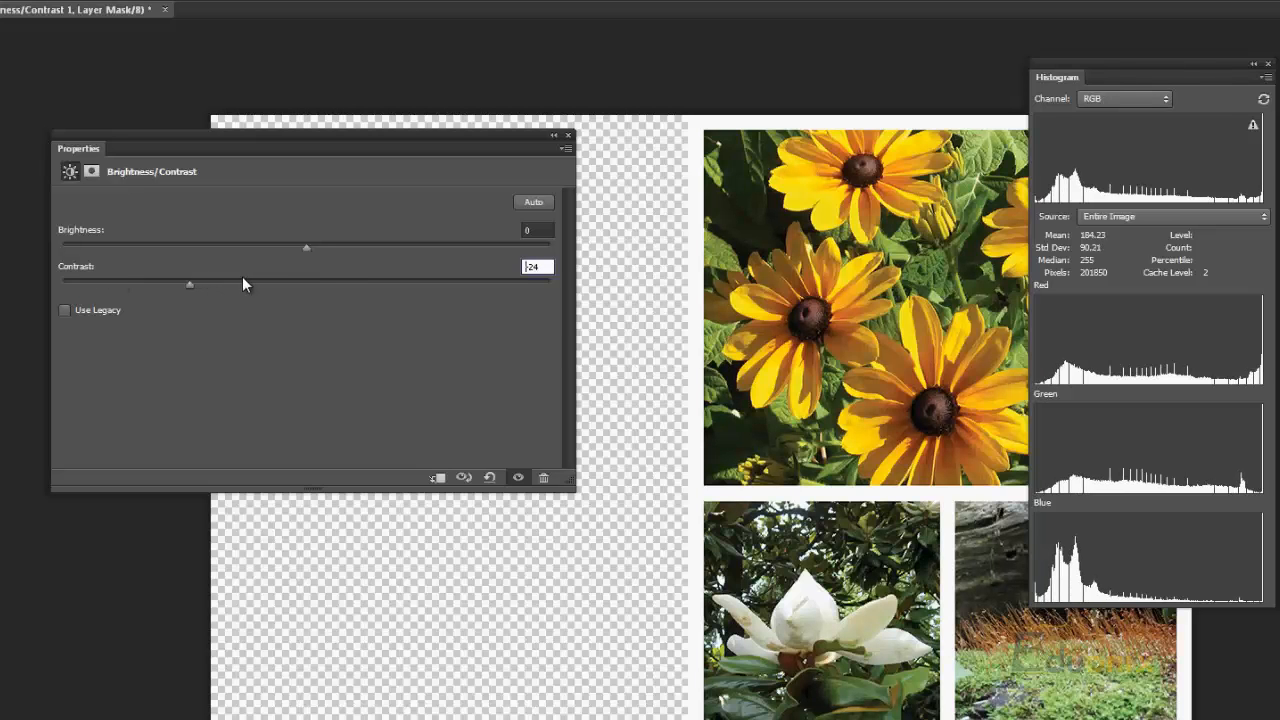
{"action": "left_click_drag", "start_coordinate": [193, 285], "coordinate": [112, 287]}
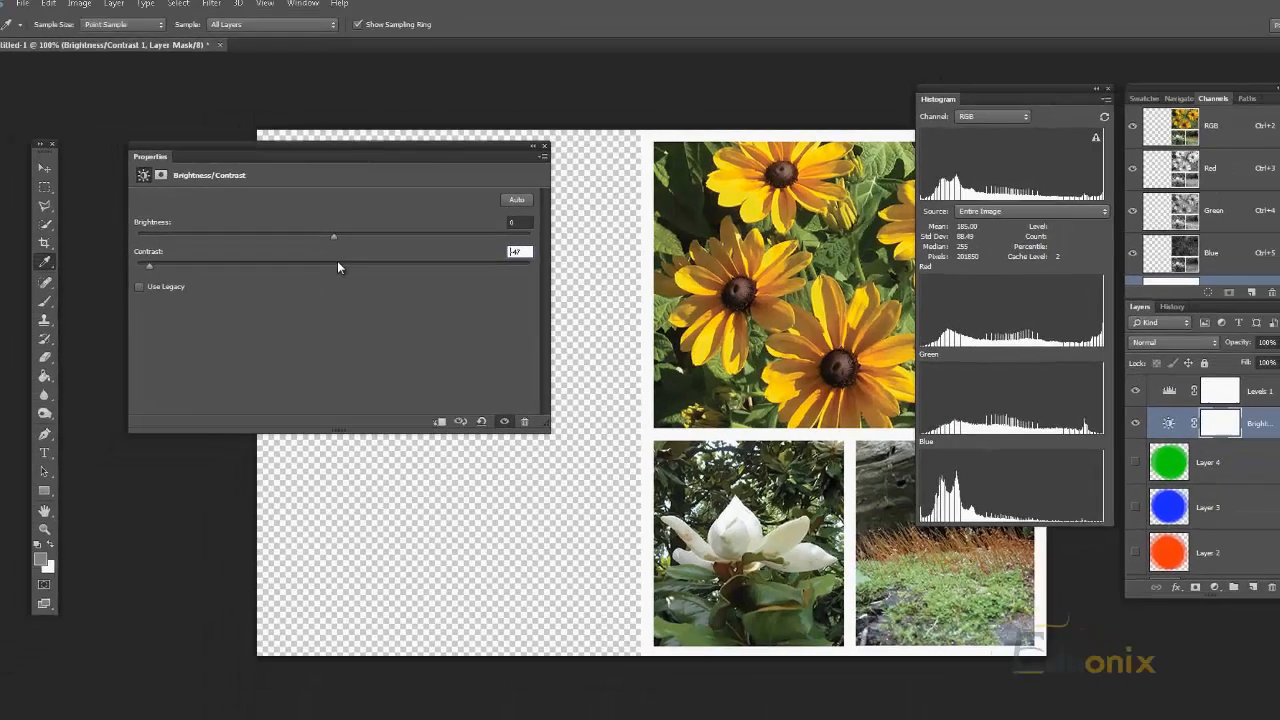
{"action": "left_click", "coordinate": [310, 283]}
{"action": "left_click_drag", "start_coordinate": [341, 264], "coordinate": [165, 256]}
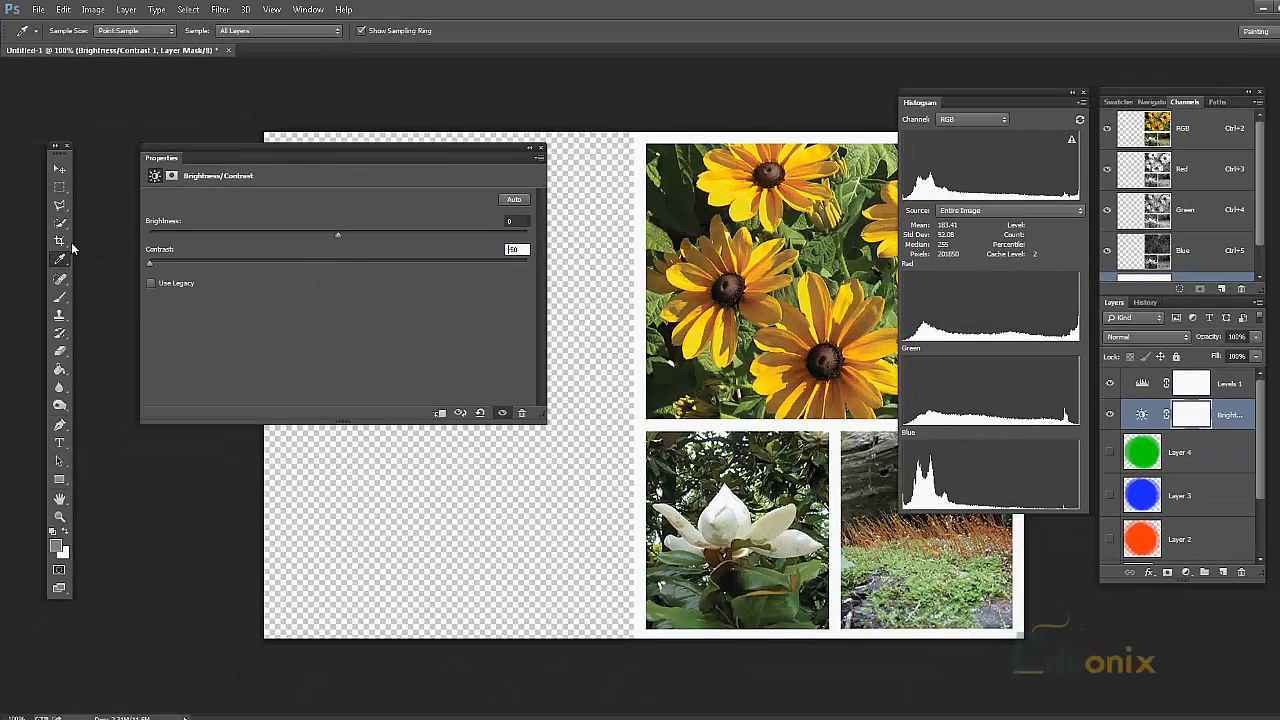
{"action": "left_click_drag", "start_coordinate": [296, 250], "coordinate": [343, 257]}
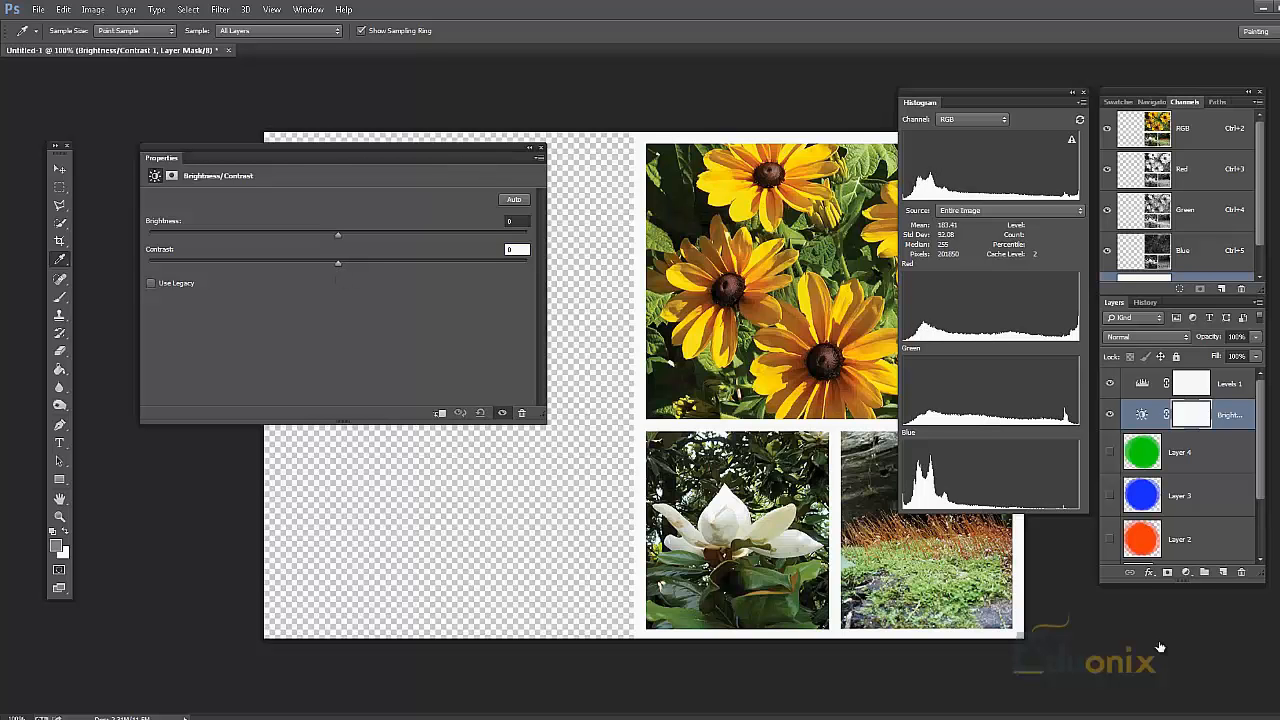
- Duplicate the photography layer within the Untitled-1 document, keeping the suggested copy name
{"action": "scroll", "coordinate": [1249, 513], "scroll_direction": "down", "scroll_amount": 2}
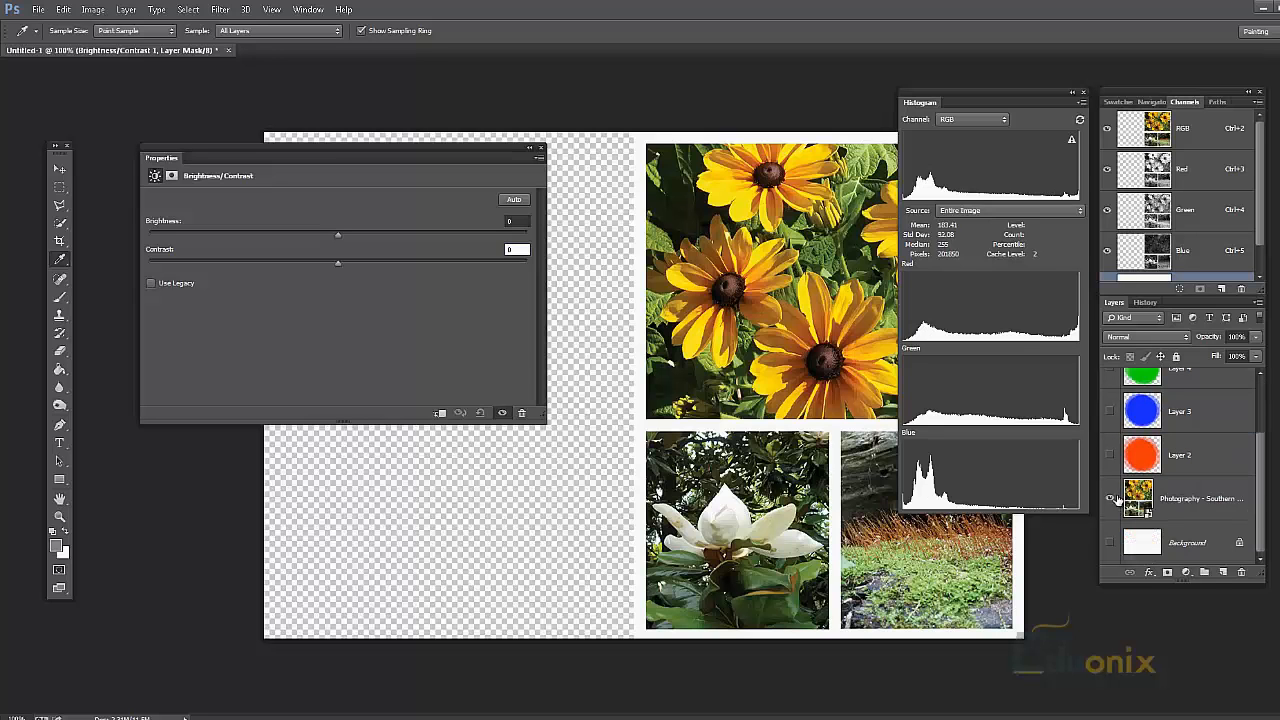
{"action": "right_click", "coordinate": [1196, 513]}
{"action": "left_click", "coordinate": [1047, 180]}
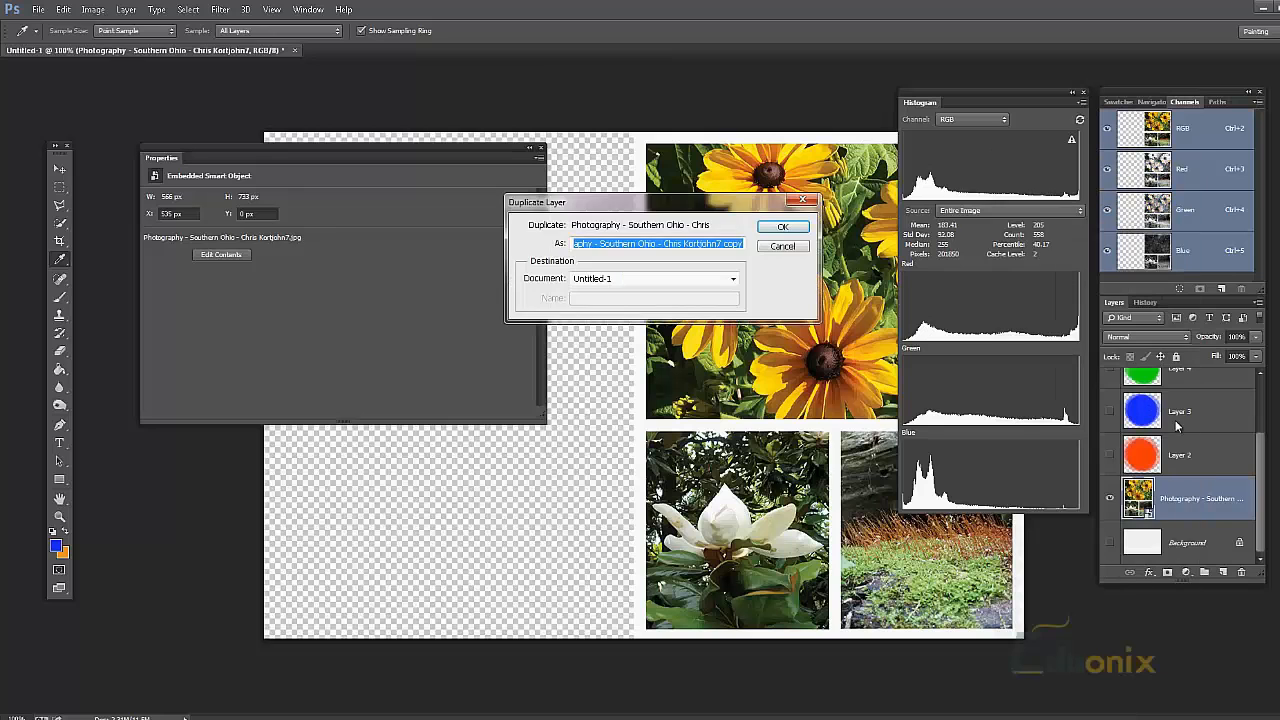
{"action": "left_click", "coordinate": [788, 228]}
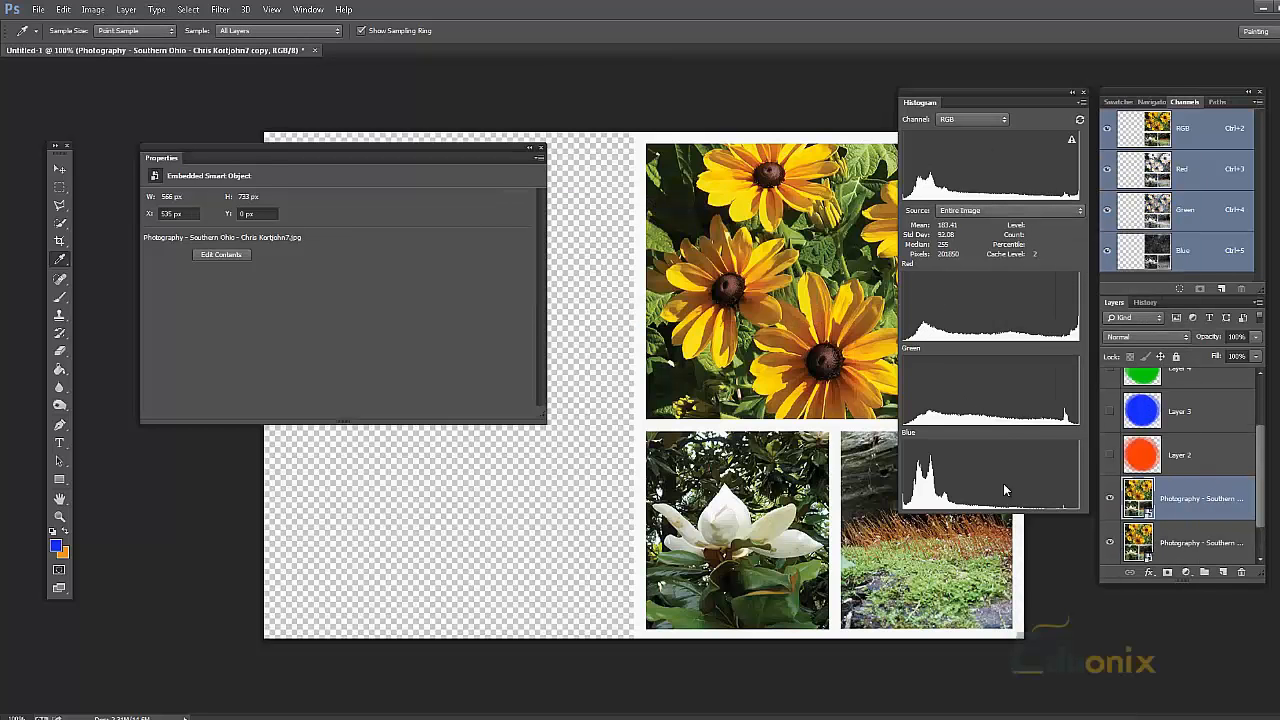
- Add a Hue/Saturation adjustment layer above the duplicated photography layer and clip it to that layer
{"action": "left_click", "coordinate": [1186, 572]}
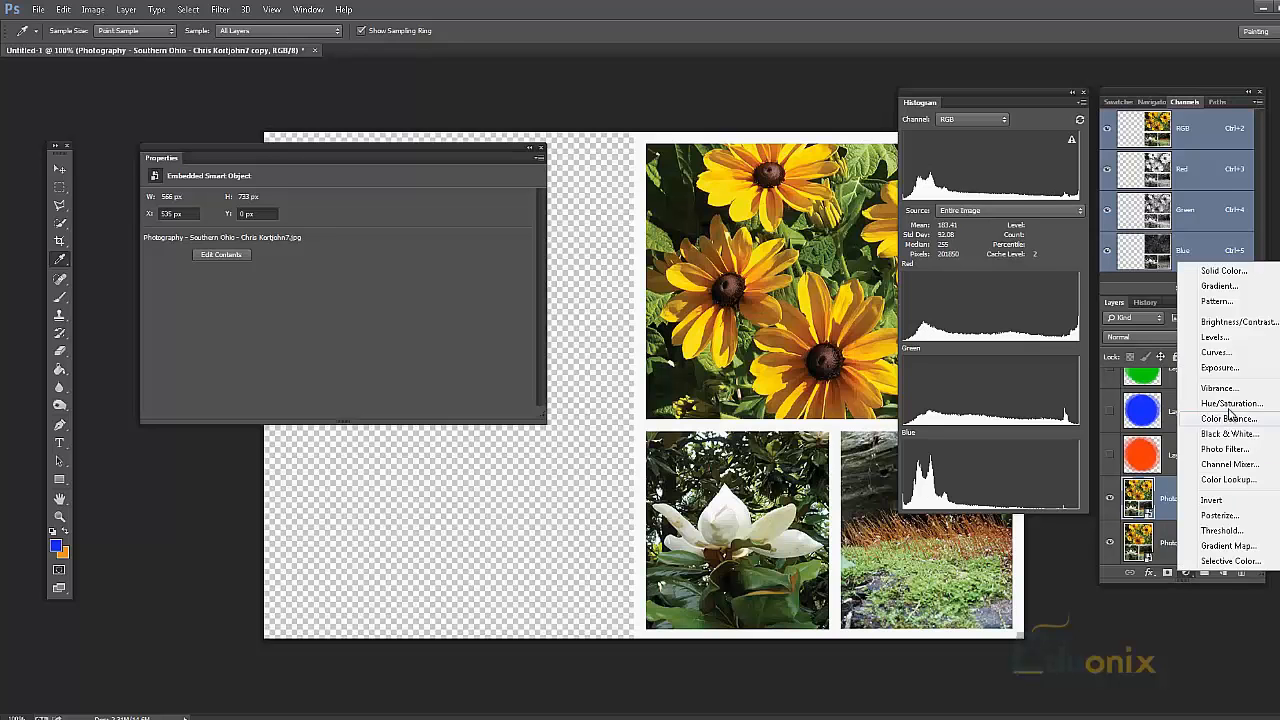
{"action": "left_click", "coordinate": [1229, 404]}
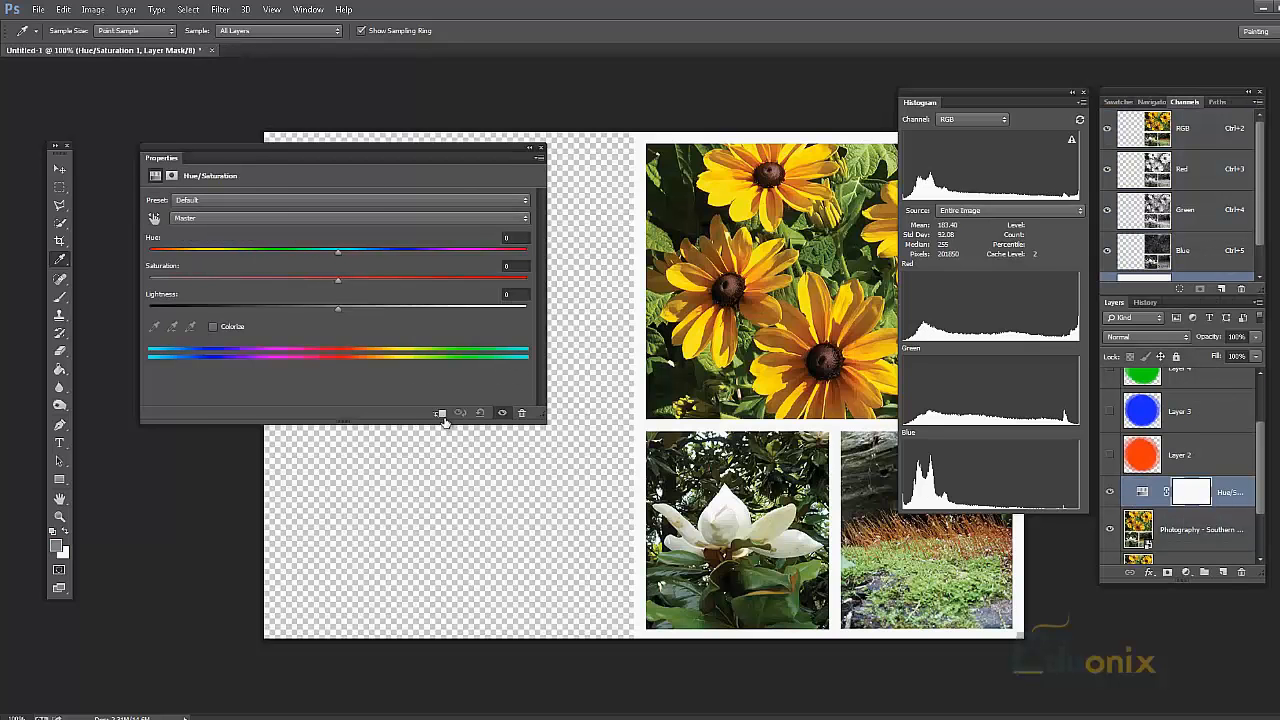
{"action": "left_click", "coordinate": [440, 413]}
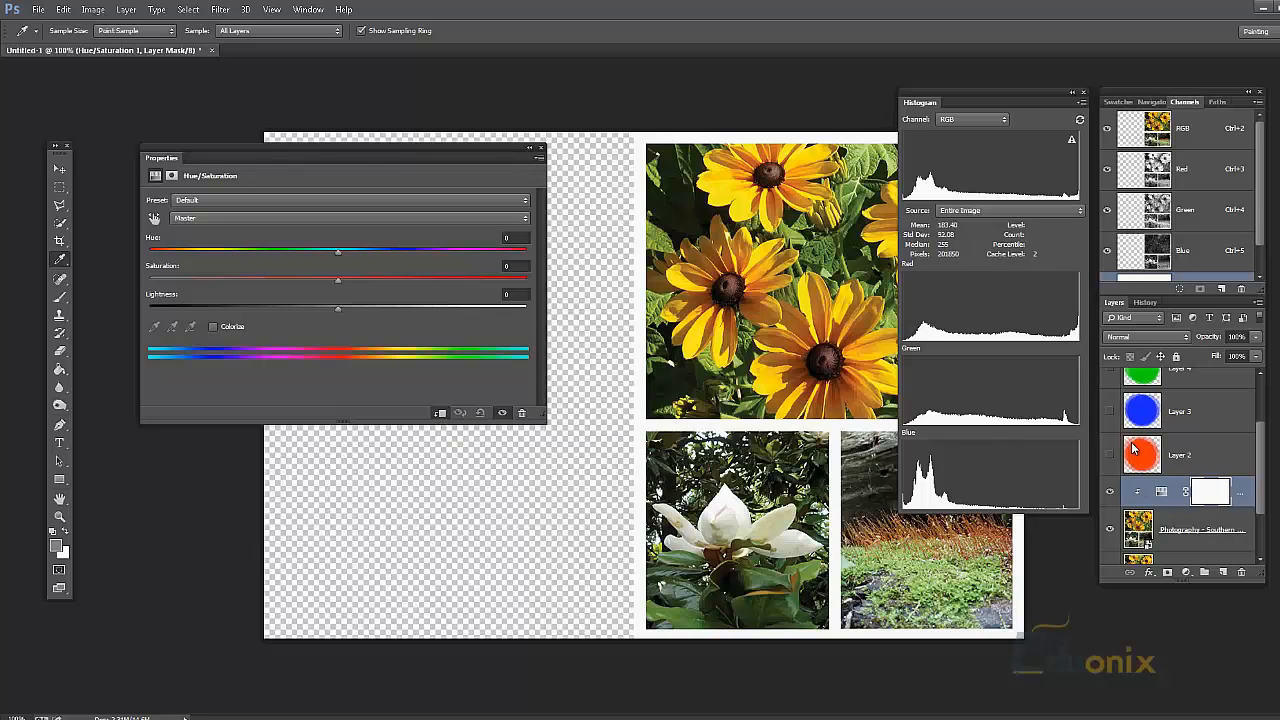
- Set the blend mode of the duplicated photography layer to Color
{"action": "left_click", "coordinate": [1141, 532]}
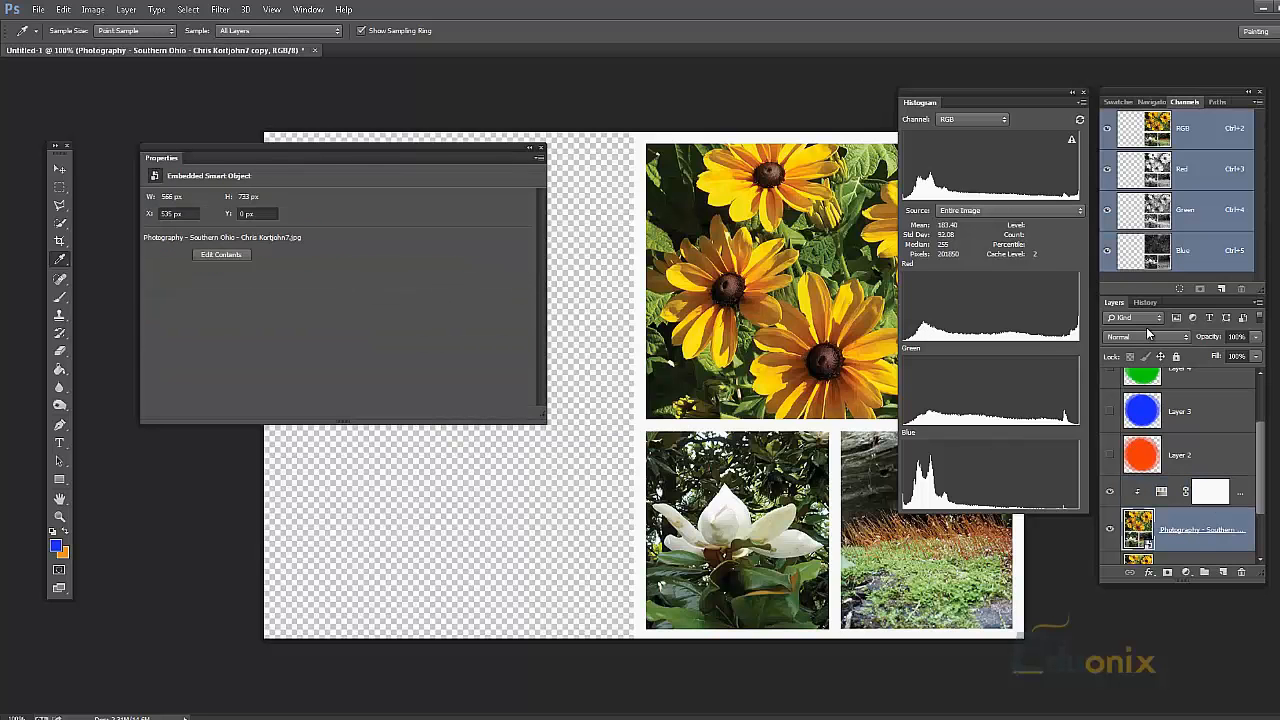
{"action": "left_click", "coordinate": [1148, 336]}
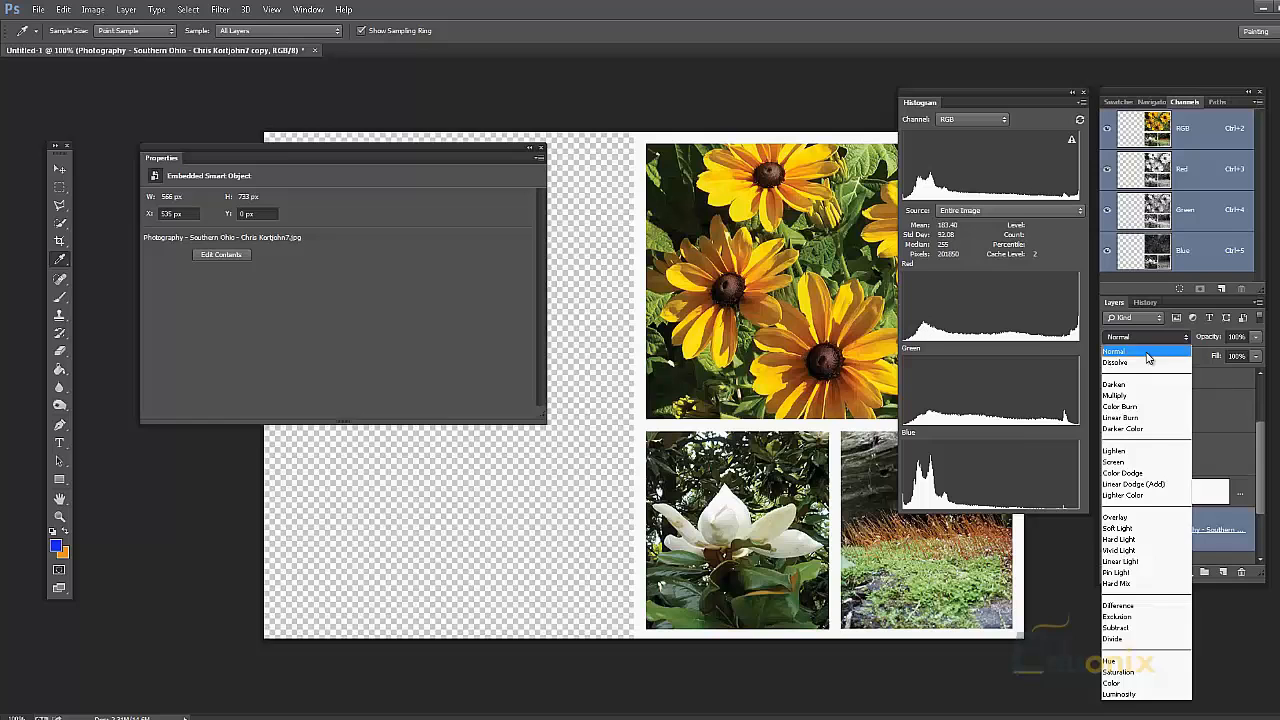
{"action": "left_click", "coordinate": [1133, 684]}
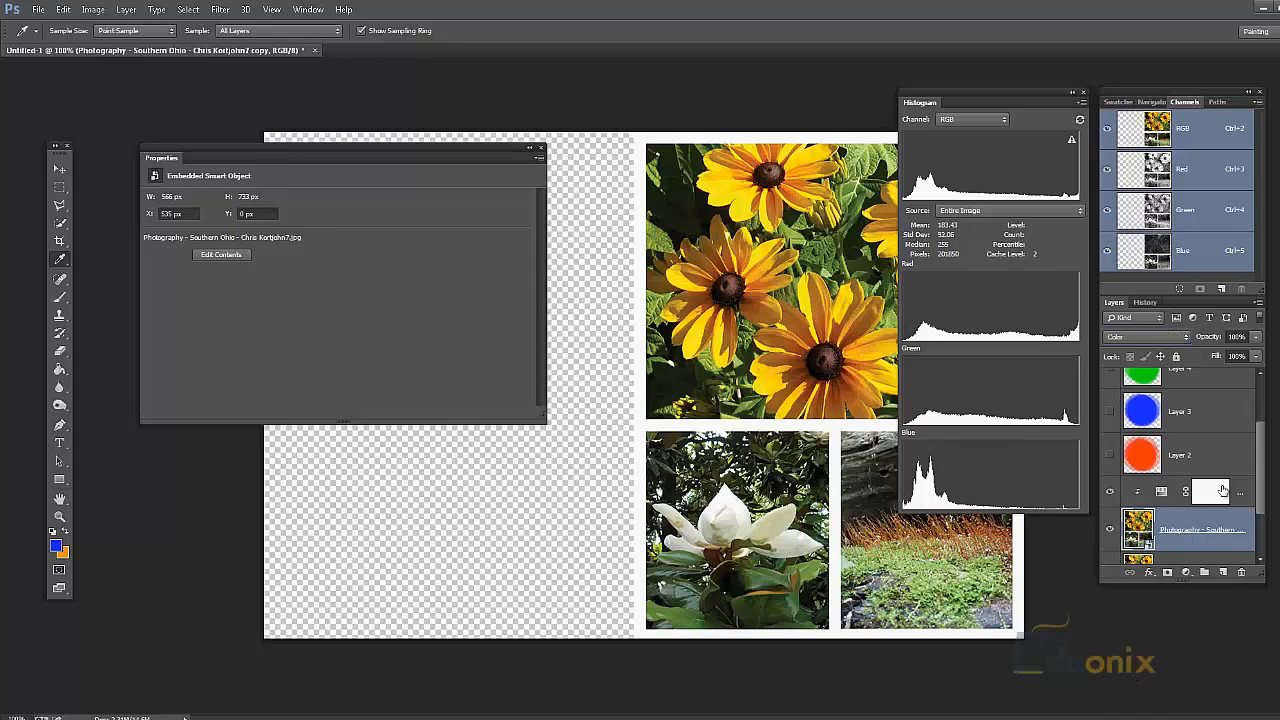
- Turn on Colorize in the clipped Hue/Saturation adjustment and shift its Hue through purple and 107 to 78
{"action": "left_click", "coordinate": [1163, 491]}
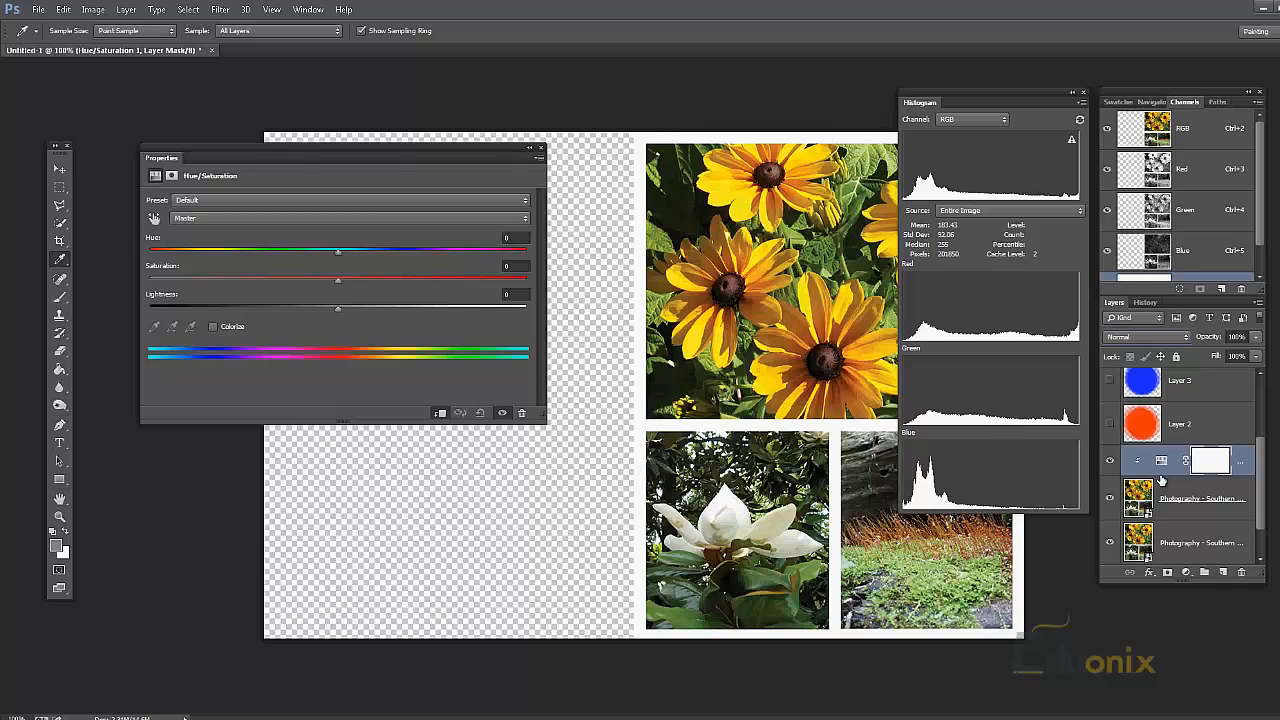
{"action": "left_click", "coordinate": [1162, 470]}
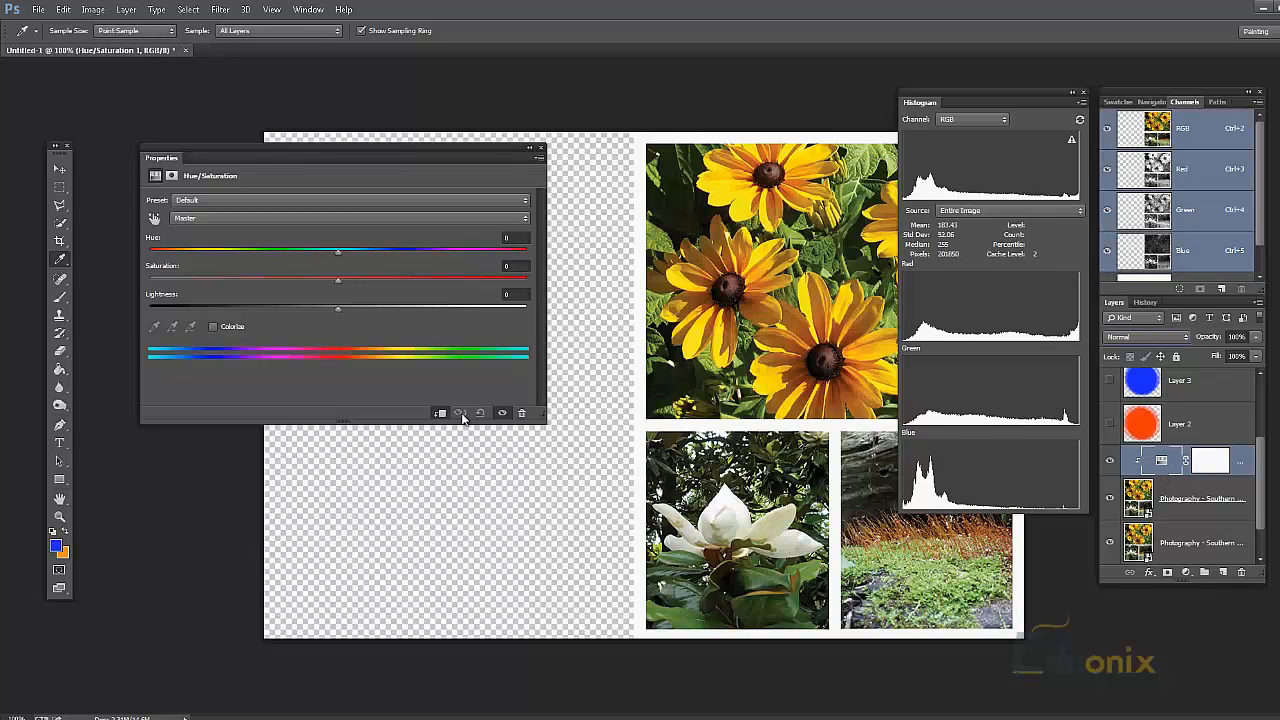
{"action": "left_click", "coordinate": [214, 326]}
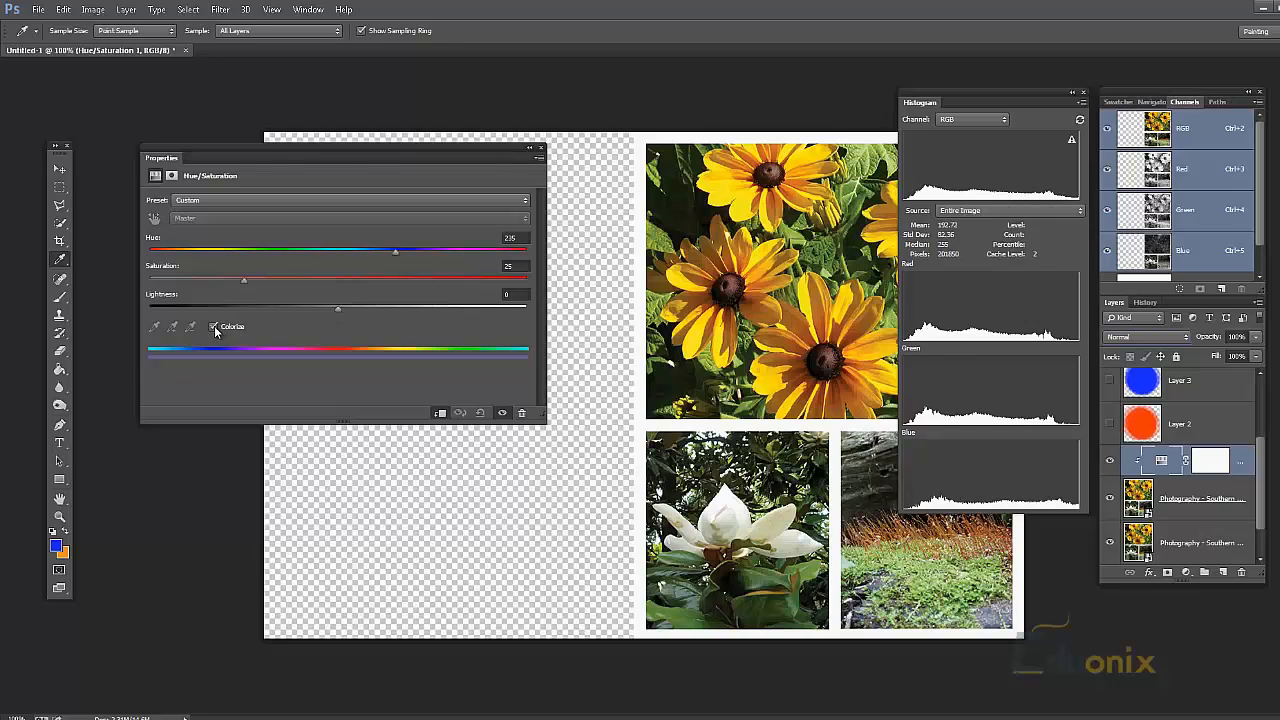
{"action": "left_click_drag", "start_coordinate": [395, 251], "coordinate": [458, 251]}
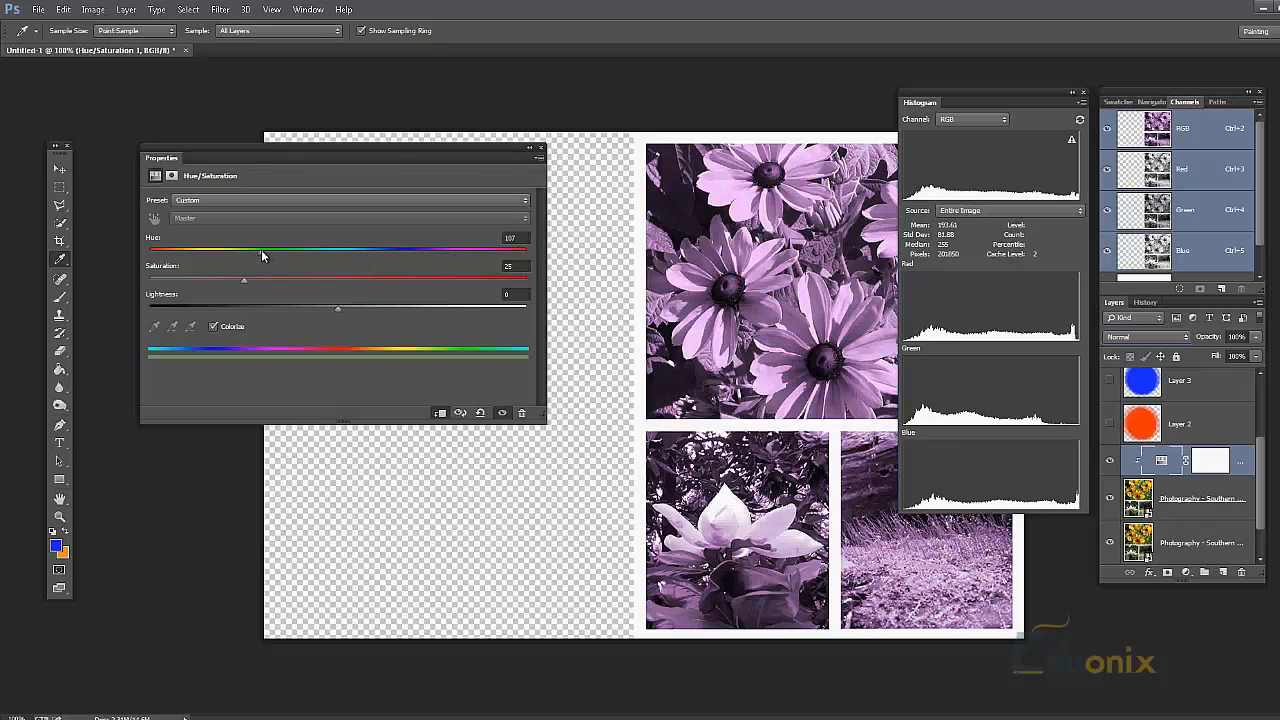
{"action": "left_click_drag", "start_coordinate": [262, 252], "coordinate": [224, 252]}
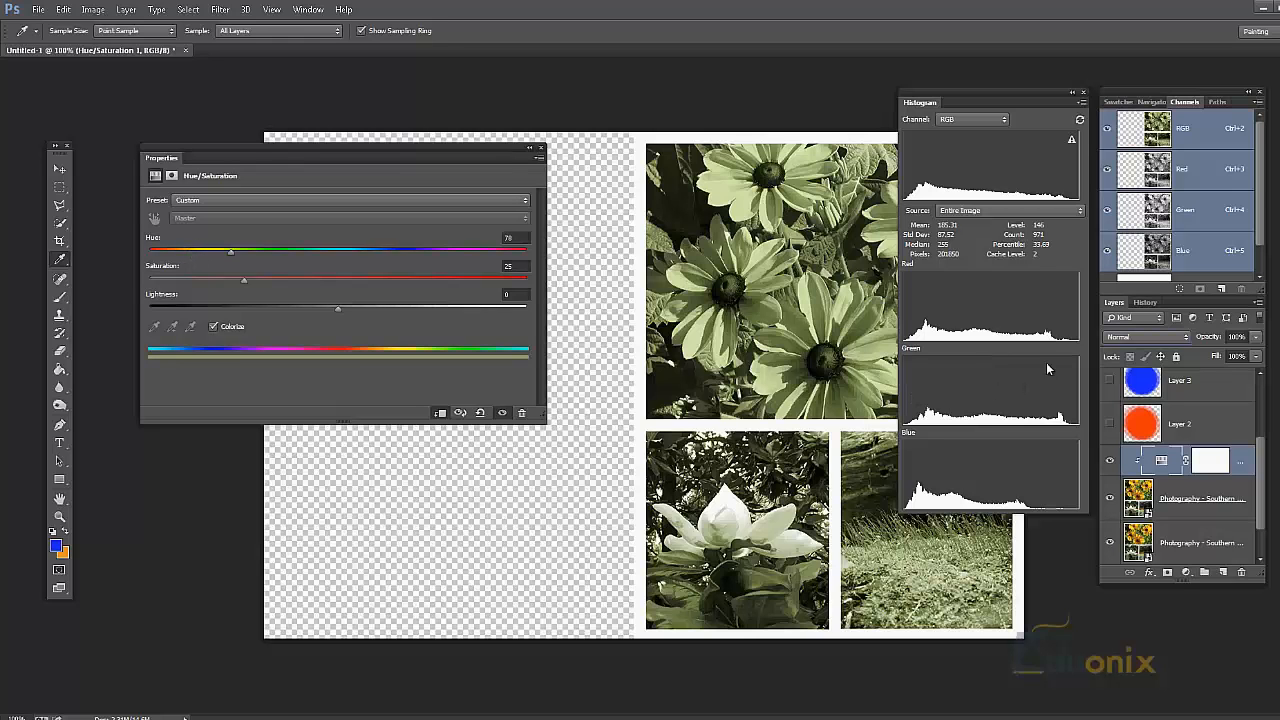
- Set the Hue/Saturation adjustment's Lightness to -10, Saturation to 45 and Hue to 229 for a blue tint
{"action": "left_click", "coordinate": [362, 315]}
{"action": "left_click_drag", "start_coordinate": [365, 316], "coordinate": [321, 312]}
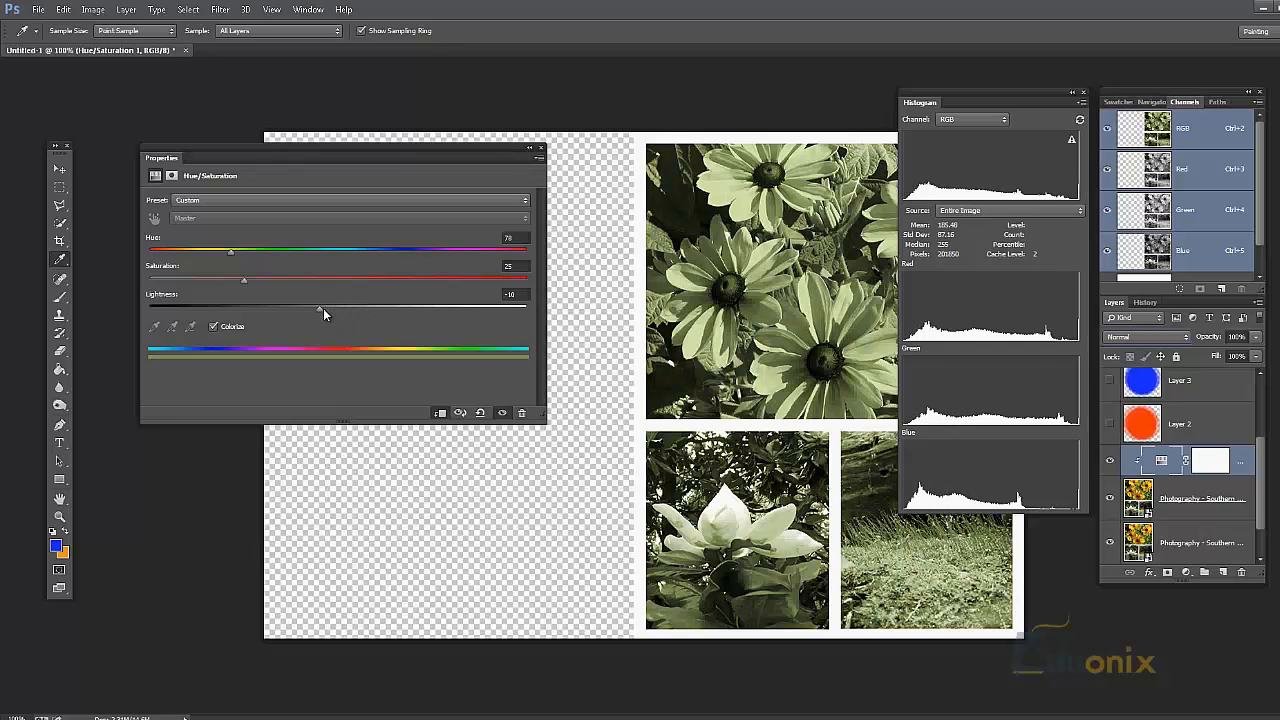
{"action": "left_click", "coordinate": [324, 286]}
{"action": "left_click_drag", "start_coordinate": [321, 288], "coordinate": [355, 257]}
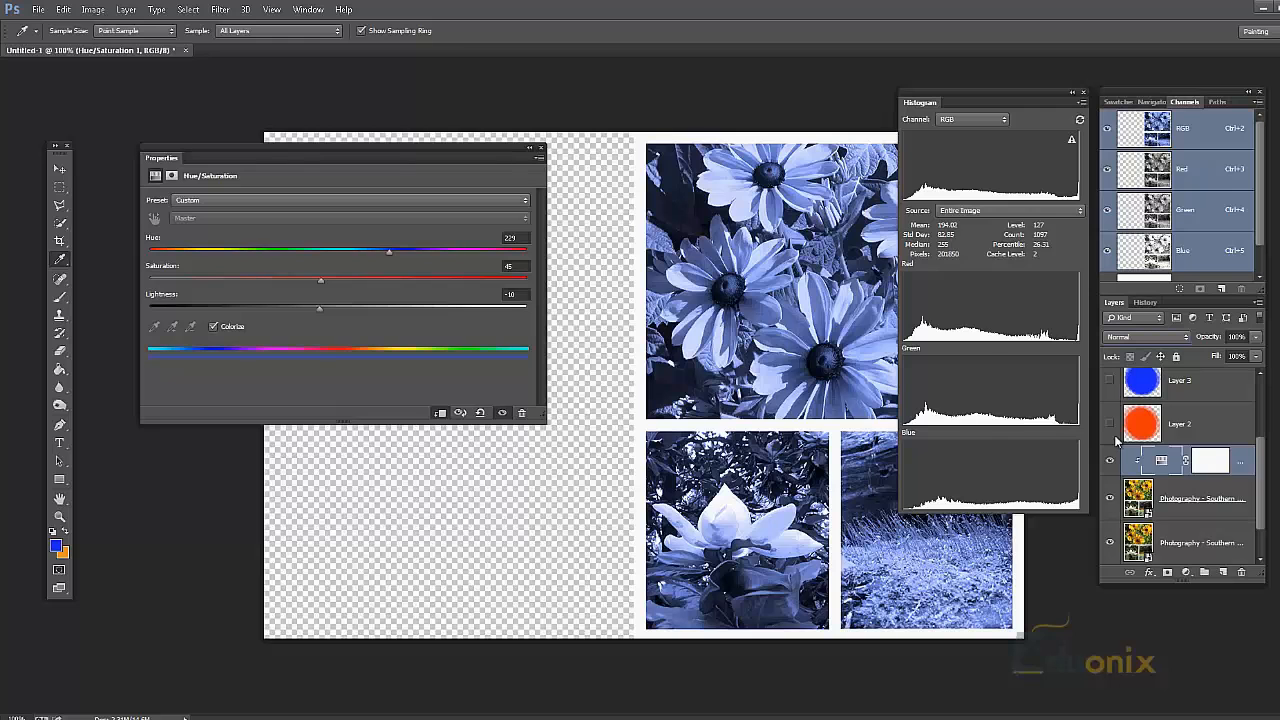
- Set the histogram source to Selected Layer and compare the duplicated photo, the Hue/Saturation adjustment and the original photo
{"action": "scroll", "coordinate": [1145, 452], "scroll_direction": "up", "scroll_amount": 3}
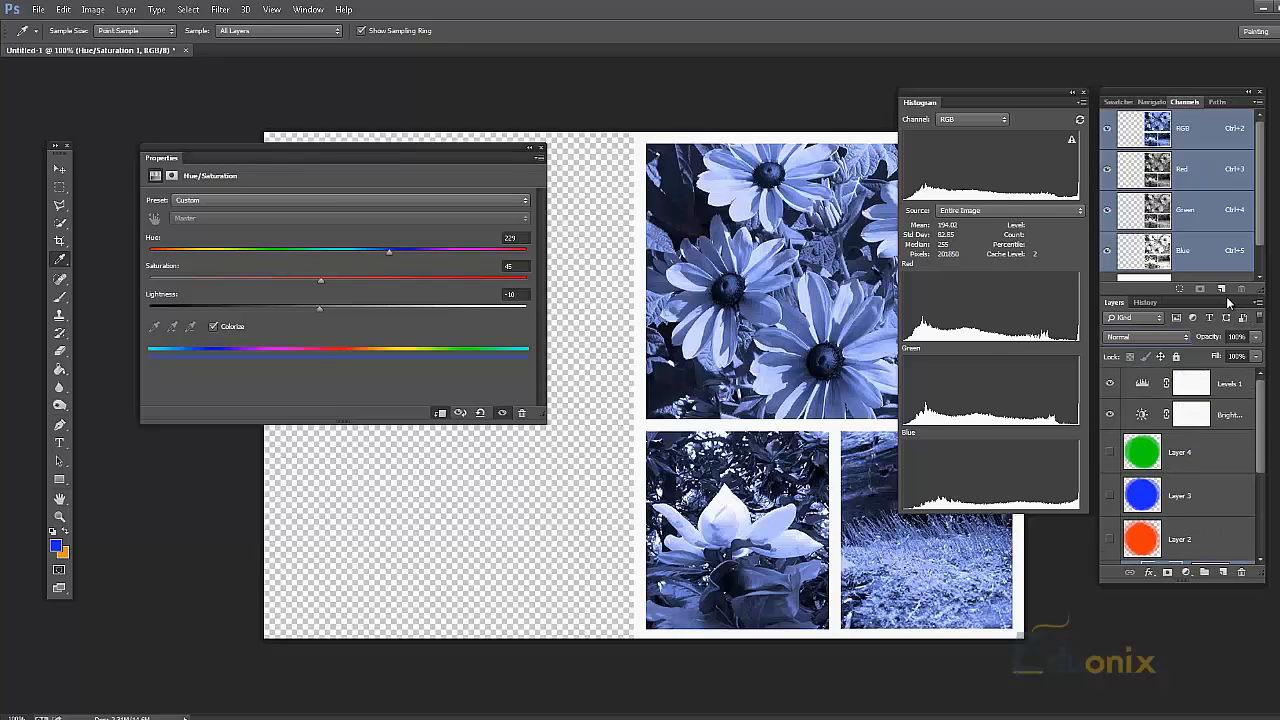
{"action": "mouse_move", "coordinate": [1025, 290]}
{"action": "left_click", "coordinate": [984, 210]}
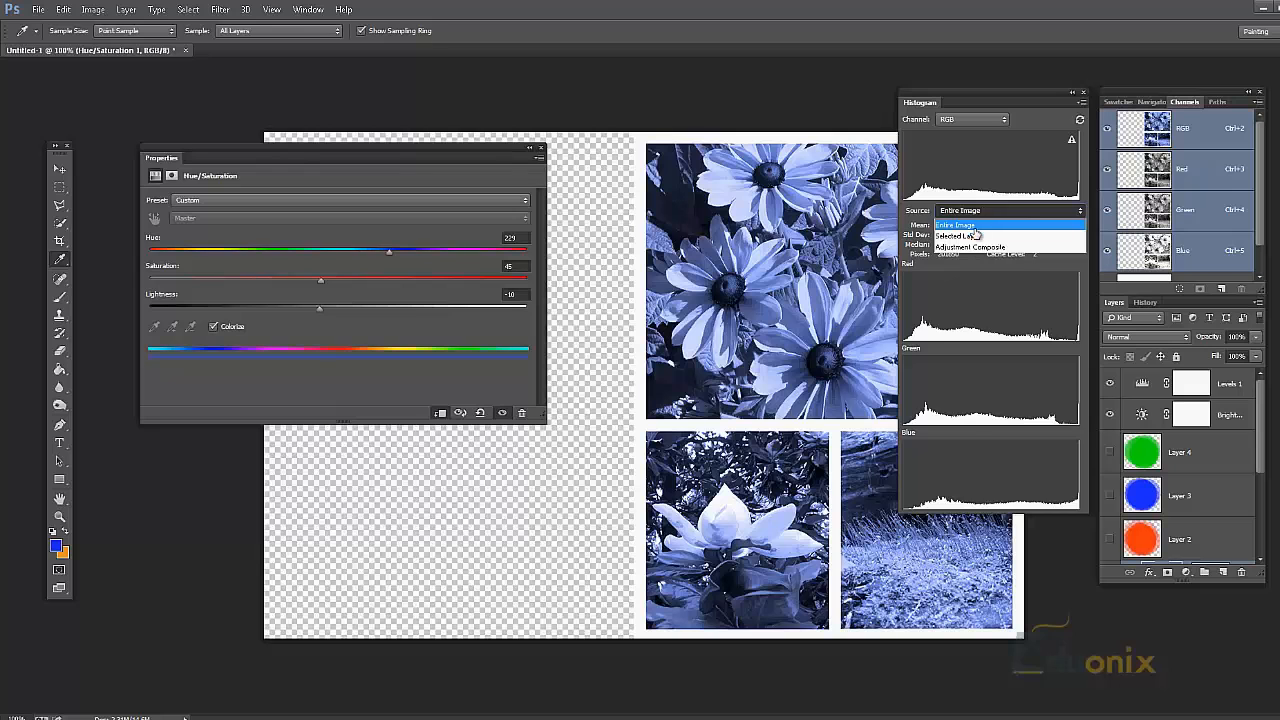
{"action": "left_click", "coordinate": [975, 237]}
{"action": "scroll", "coordinate": [1187, 457], "scroll_direction": "down", "scroll_amount": 2}
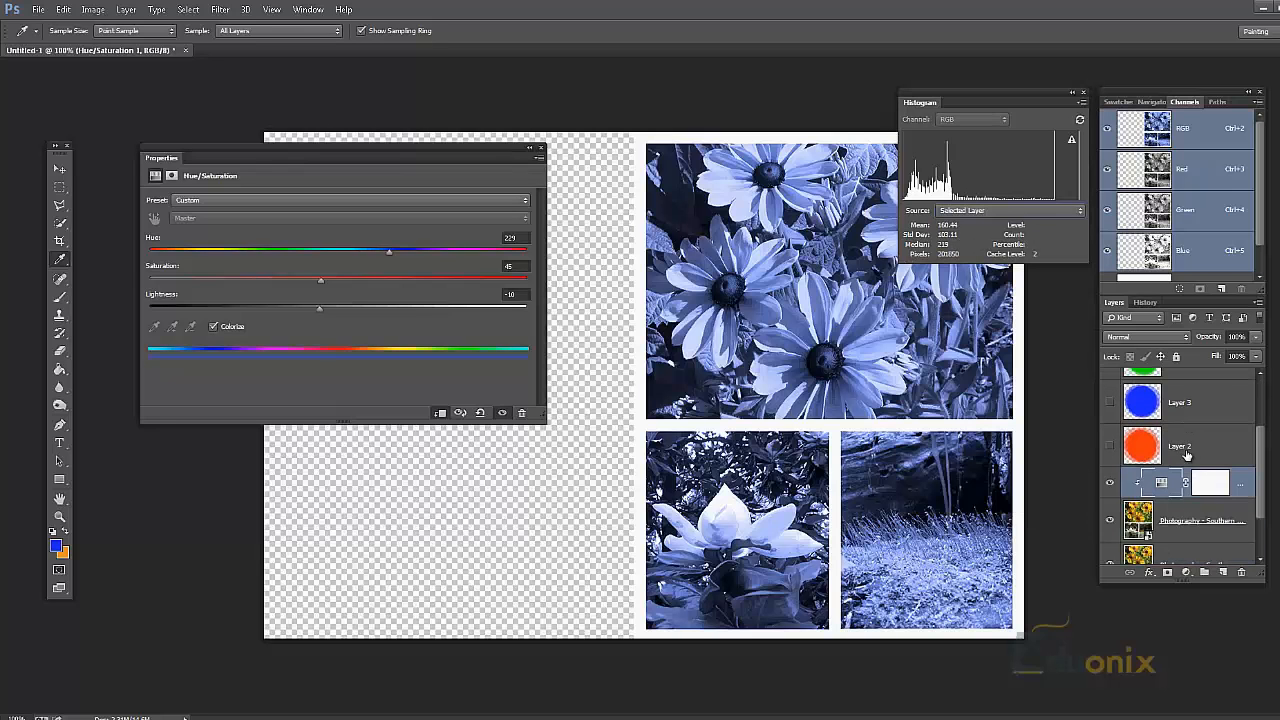
{"action": "scroll", "coordinate": [1200, 515], "scroll_direction": "down", "scroll_amount": 2}
{"action": "left_click", "coordinate": [1135, 456]}
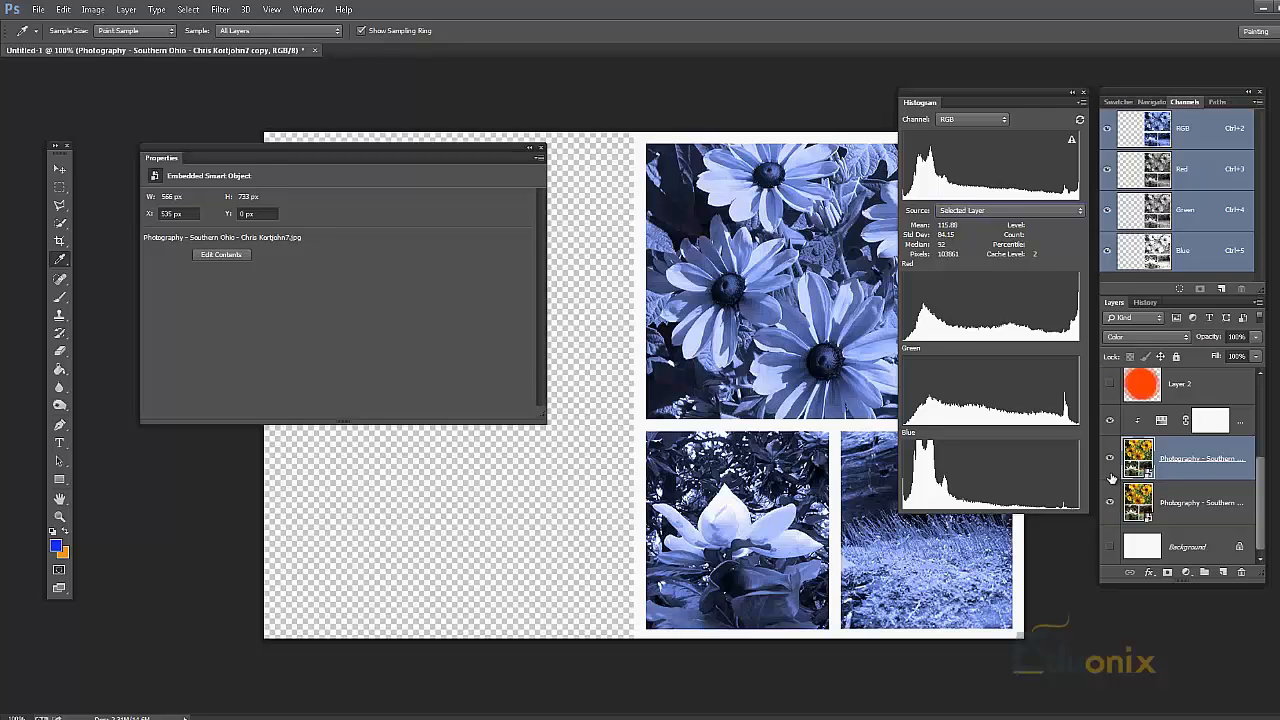
{"action": "left_click", "coordinate": [1163, 422]}
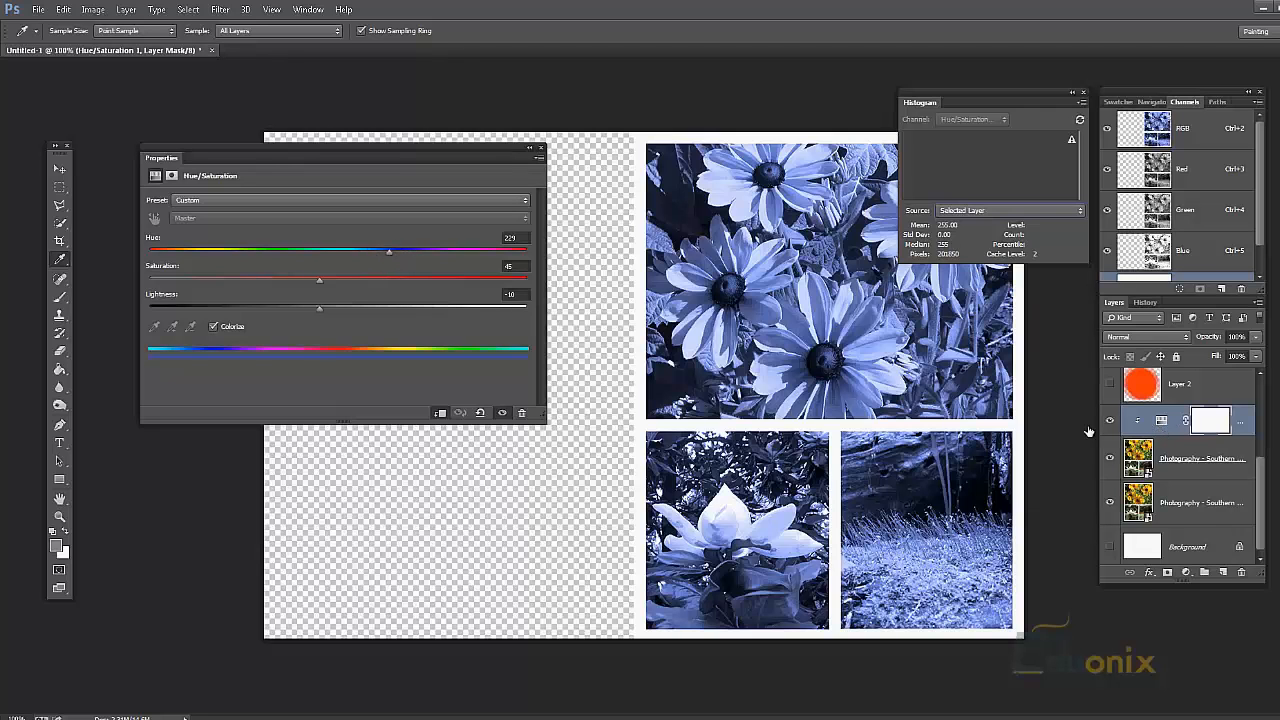
{"action": "left_click", "coordinate": [1190, 508]}
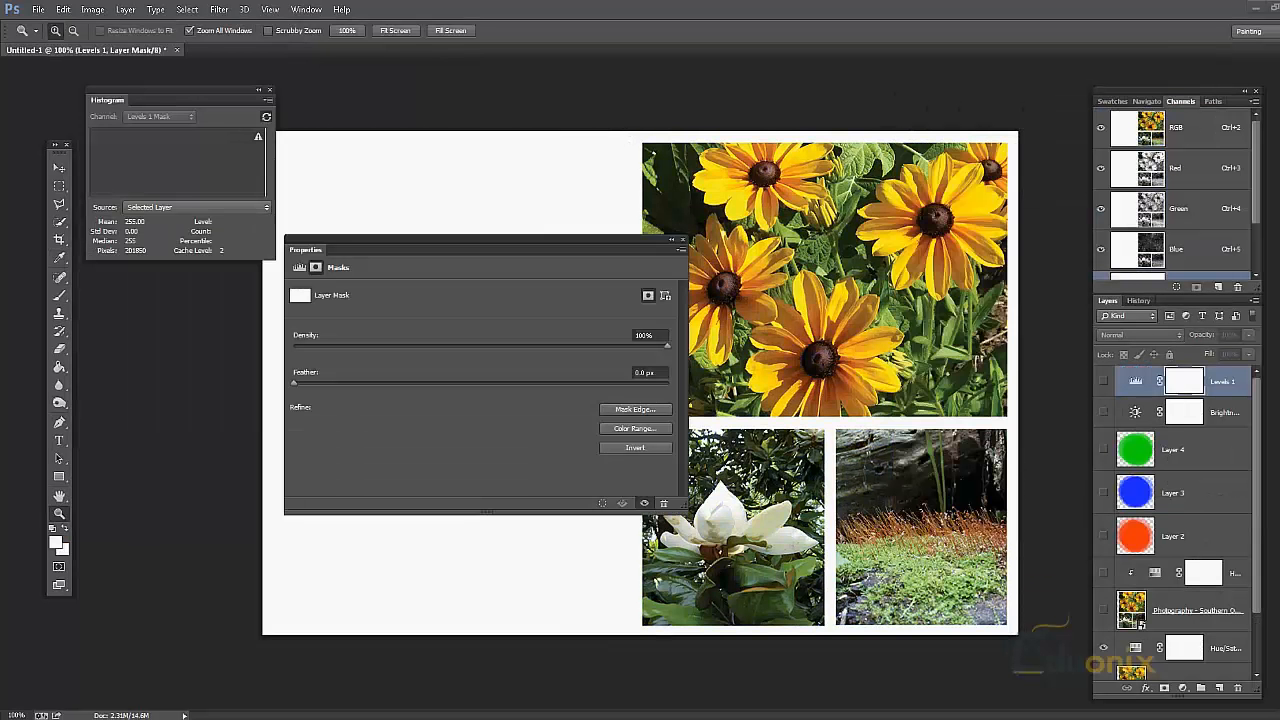
- Select the original photography layer and examine its histogram in the Red, Blue and Alpha 1 channels
{"action": "left_click", "coordinate": [1176, 670]}
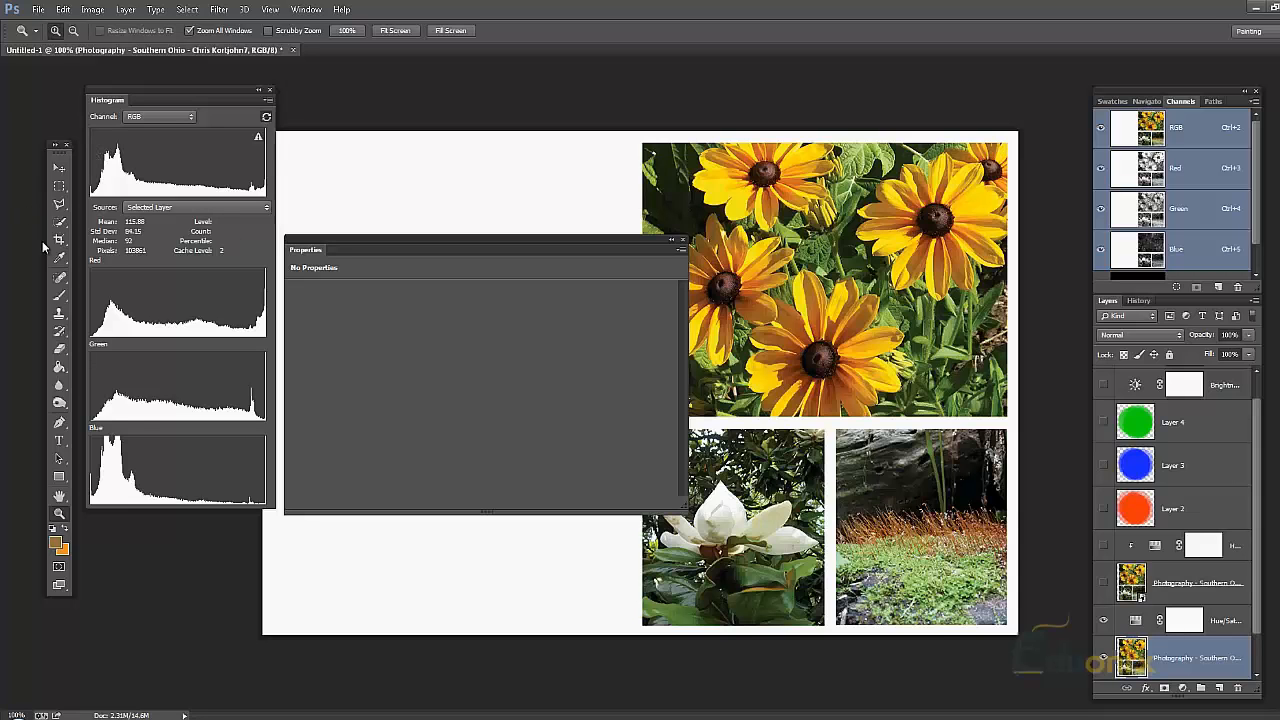
{"action": "mouse_move", "coordinate": [122, 339]}
{"action": "left_click", "coordinate": [161, 117]}
{"action": "left_click", "coordinate": [155, 142]}
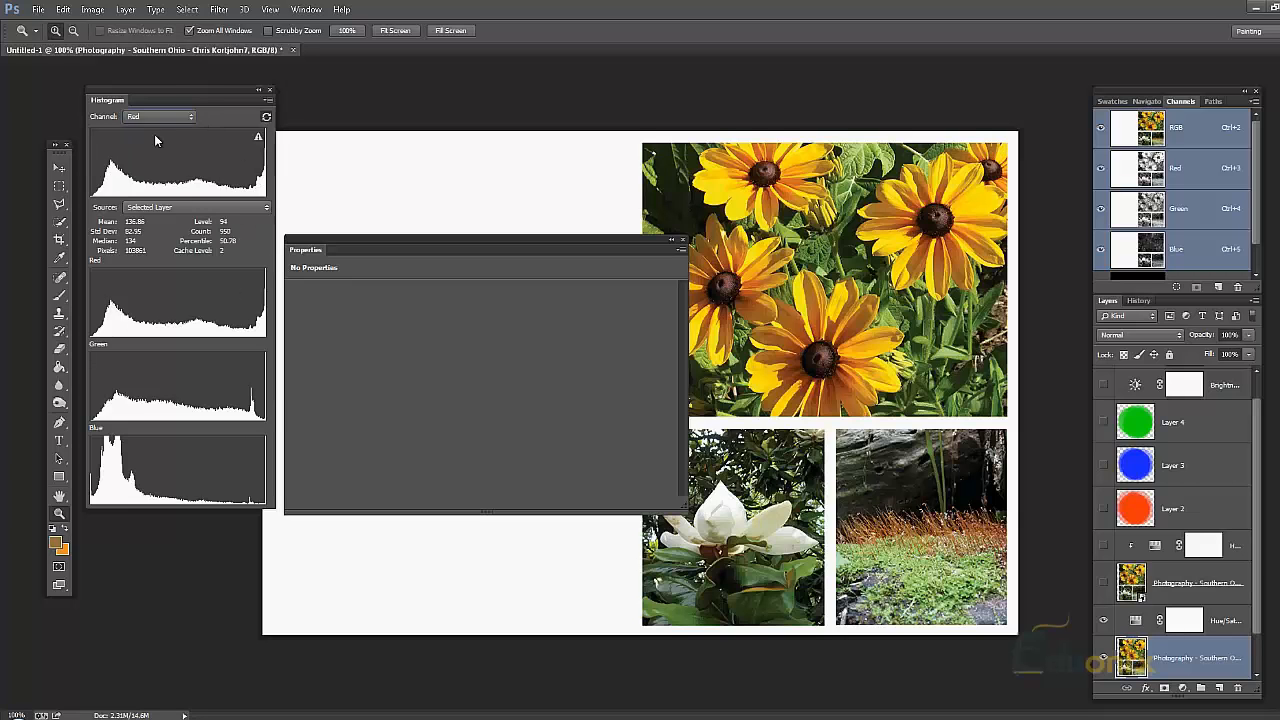
{"action": "scroll", "coordinate": [160, 118], "scroll_direction": "down", "scroll_amount": 3}
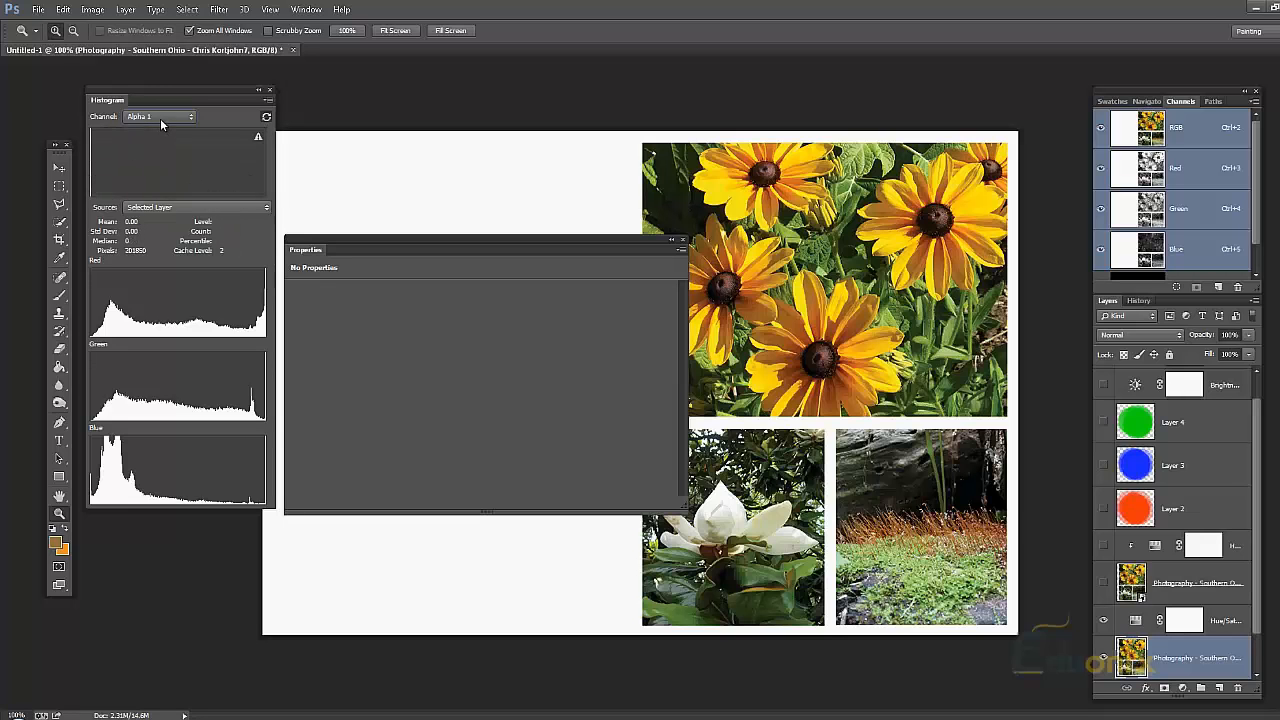
{"action": "scroll", "coordinate": [160, 118], "scroll_direction": "up", "scroll_amount": 1}
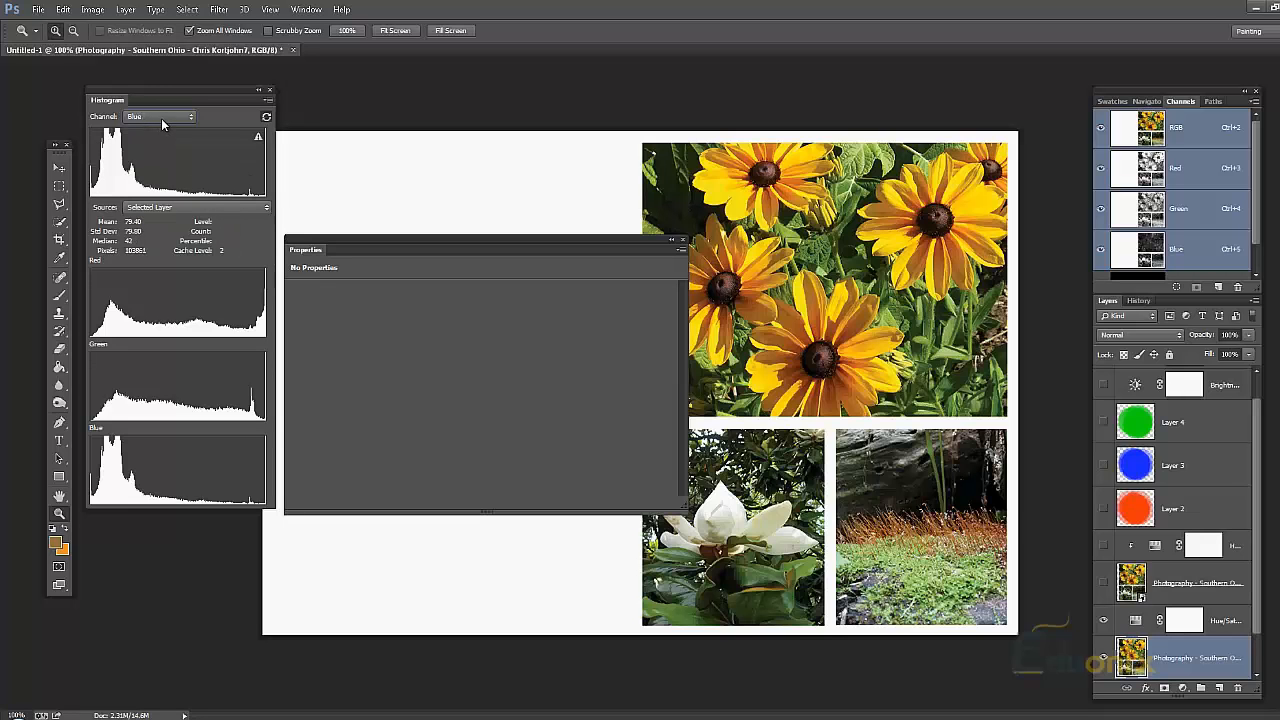
{"action": "scroll", "coordinate": [161, 118], "scroll_direction": "down", "scroll_amount": 1}
{"action": "scroll", "coordinate": [161, 117], "scroll_direction": "up", "scroll_amount": 1}
- Compare the original photography layer's Luminosity and Colors histograms, ending on Colors
{"action": "scroll", "coordinate": [161, 117], "scroll_direction": "down", "scroll_amount": 1}
{"action": "scroll", "coordinate": [161, 117], "scroll_direction": "down", "scroll_amount": 1}
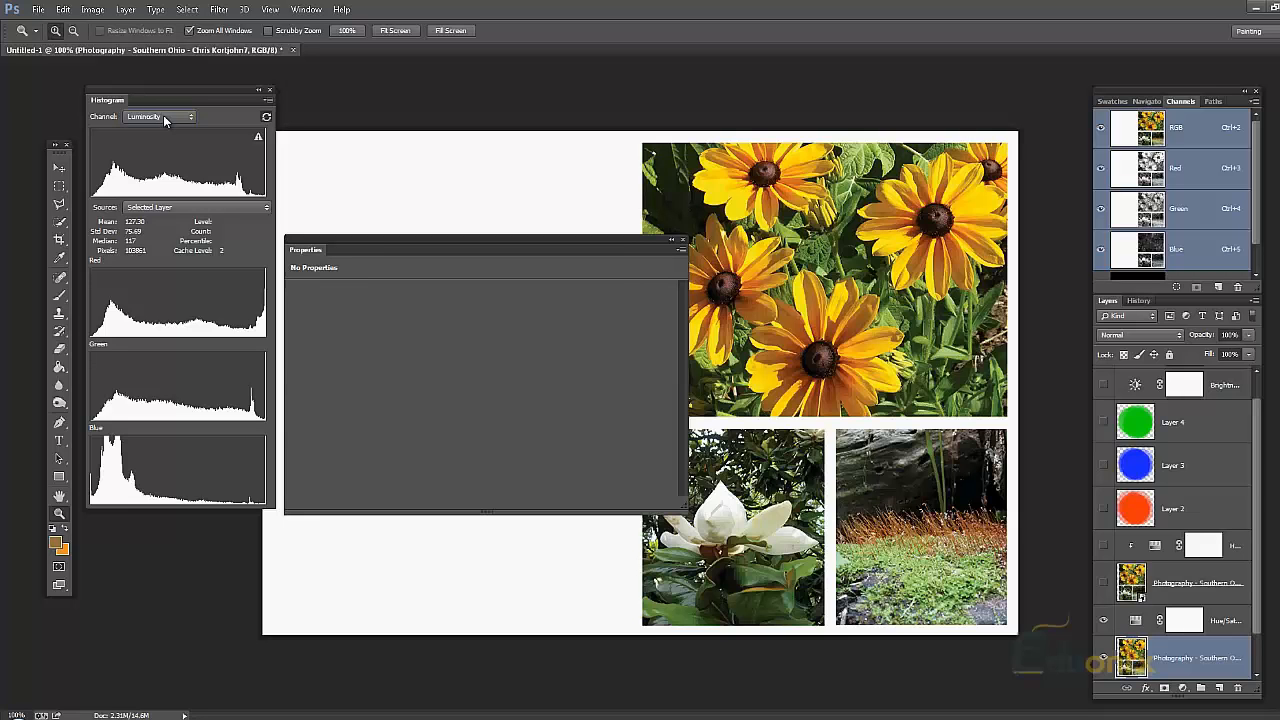
{"action": "scroll", "coordinate": [163, 115], "scroll_direction": "down", "scroll_amount": 1}
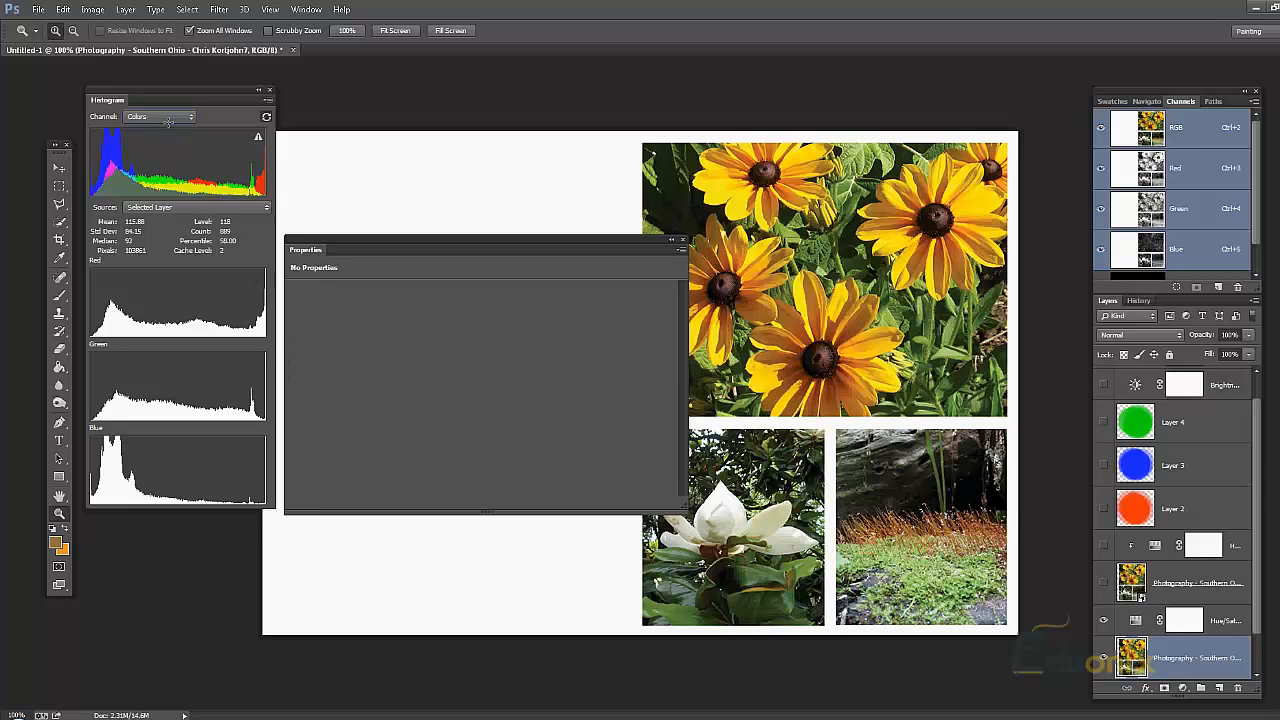
{"action": "scroll", "coordinate": [168, 118], "scroll_direction": "up", "scroll_amount": 1}
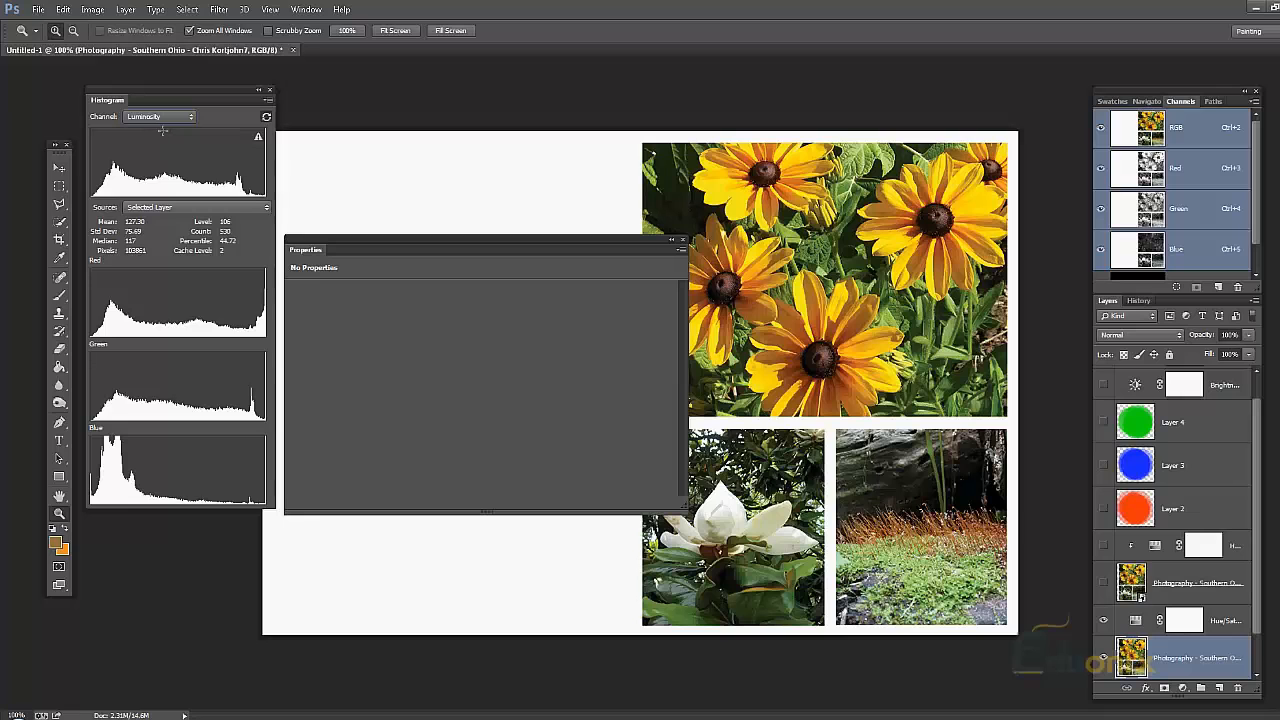
{"action": "scroll", "coordinate": [163, 131], "scroll_direction": "down", "scroll_amount": 1}
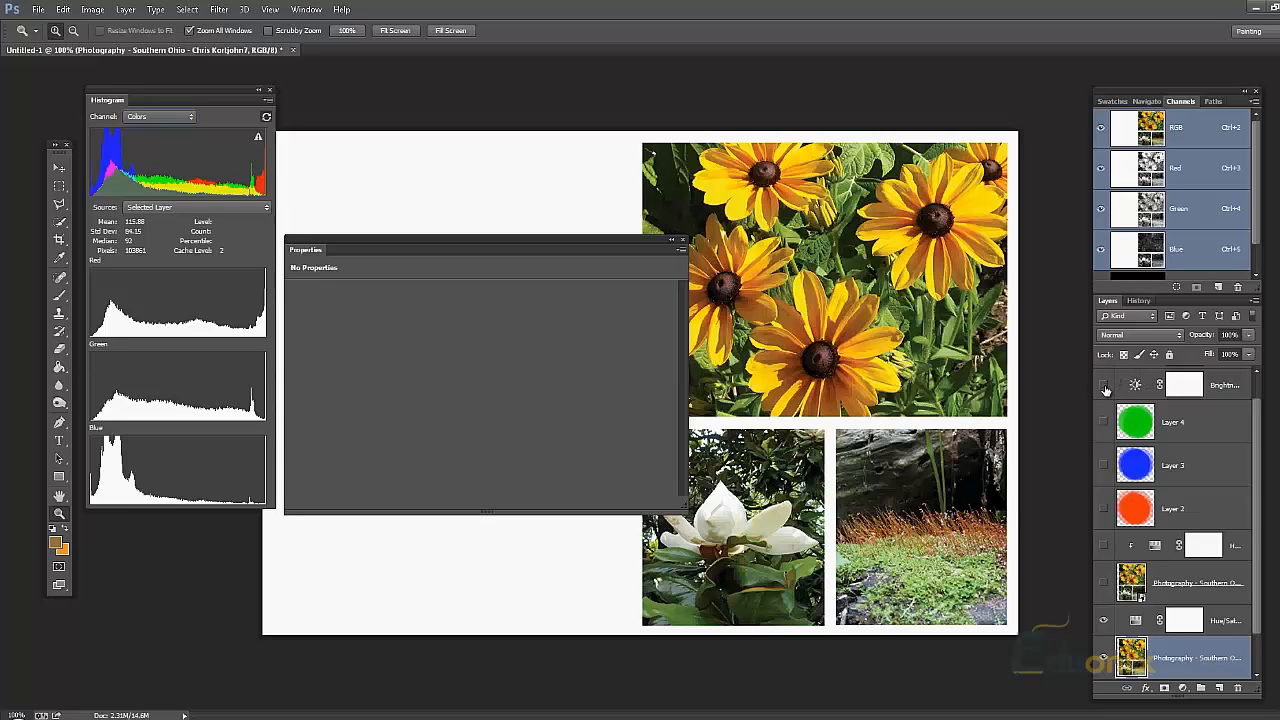
- Select the Levels 1 adjustment layer and set the histogram source to Entire Image
{"action": "scroll", "coordinate": [1109, 396], "scroll_direction": "up", "scroll_amount": 1}
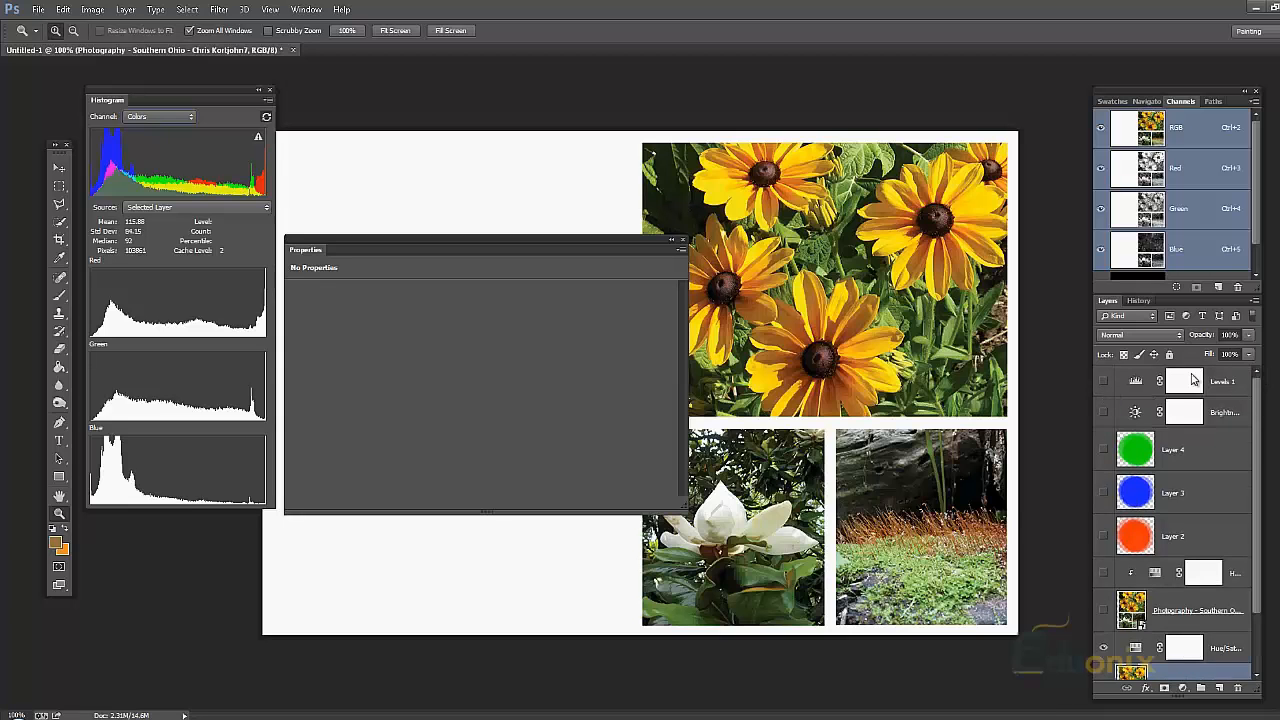
{"action": "left_click", "coordinate": [1234, 387]}
{"action": "left_click", "coordinate": [1183, 689]}
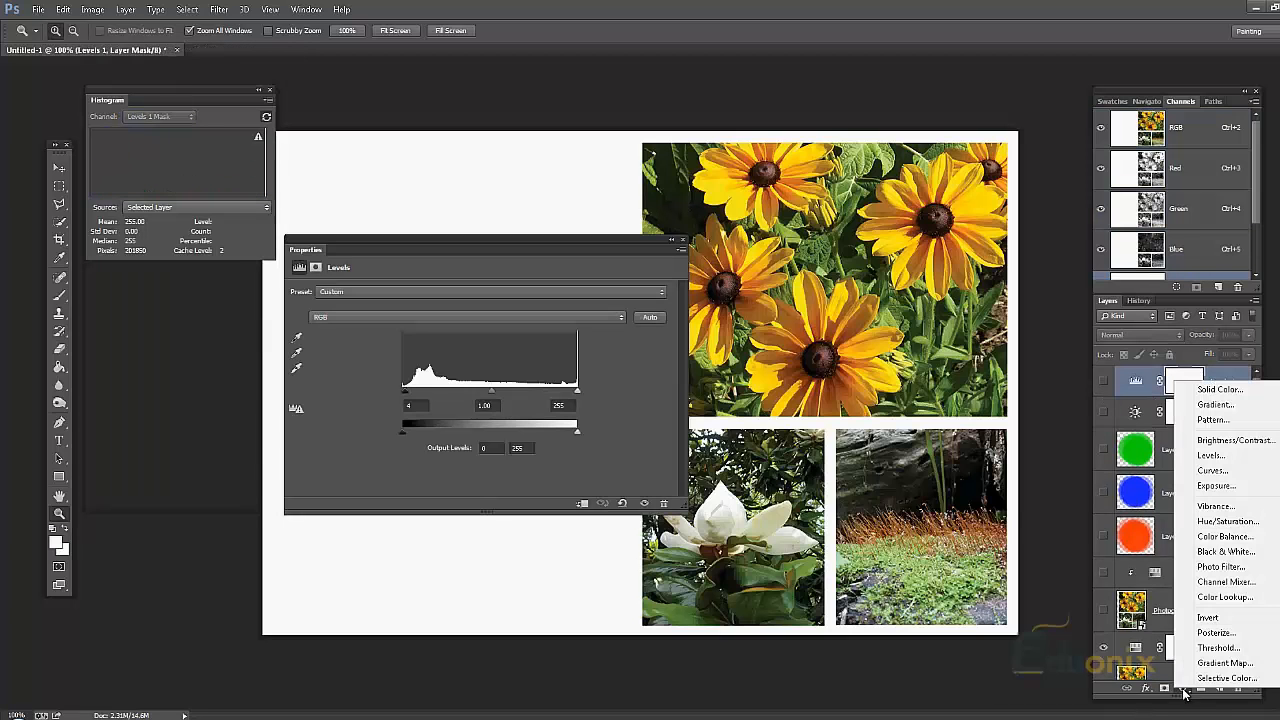
{"action": "left_click", "coordinate": [1185, 692]}
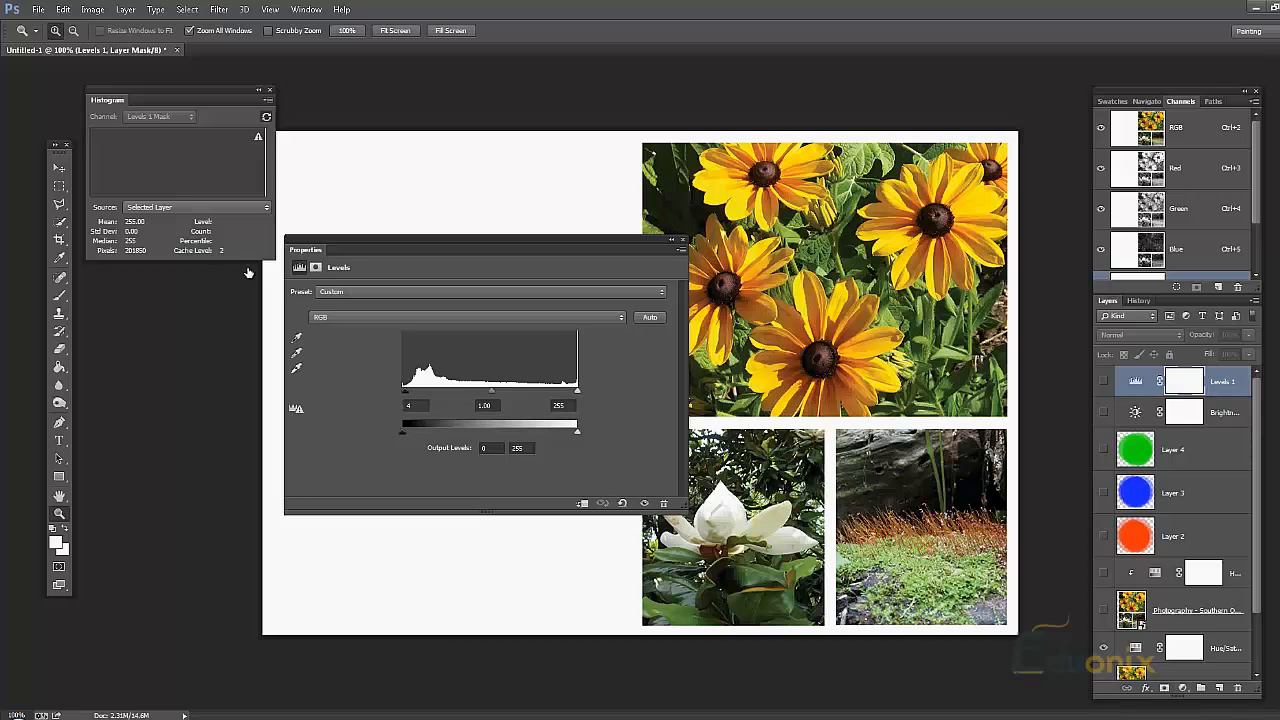
{"action": "left_click", "coordinate": [196, 207]}
{"action": "left_click", "coordinate": [193, 220]}
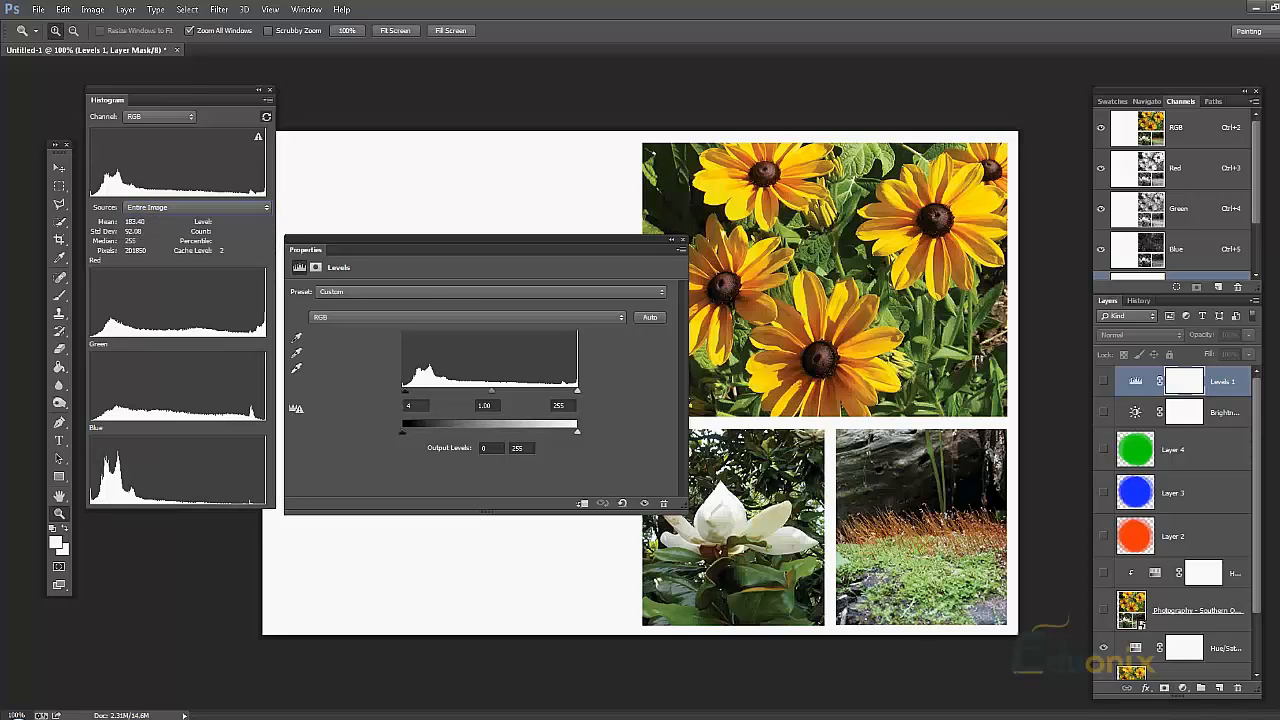
- Add a Curves adjustment layer above Levels 1, keeping its channel on RGB
{"action": "left_click", "coordinate": [1184, 689]}
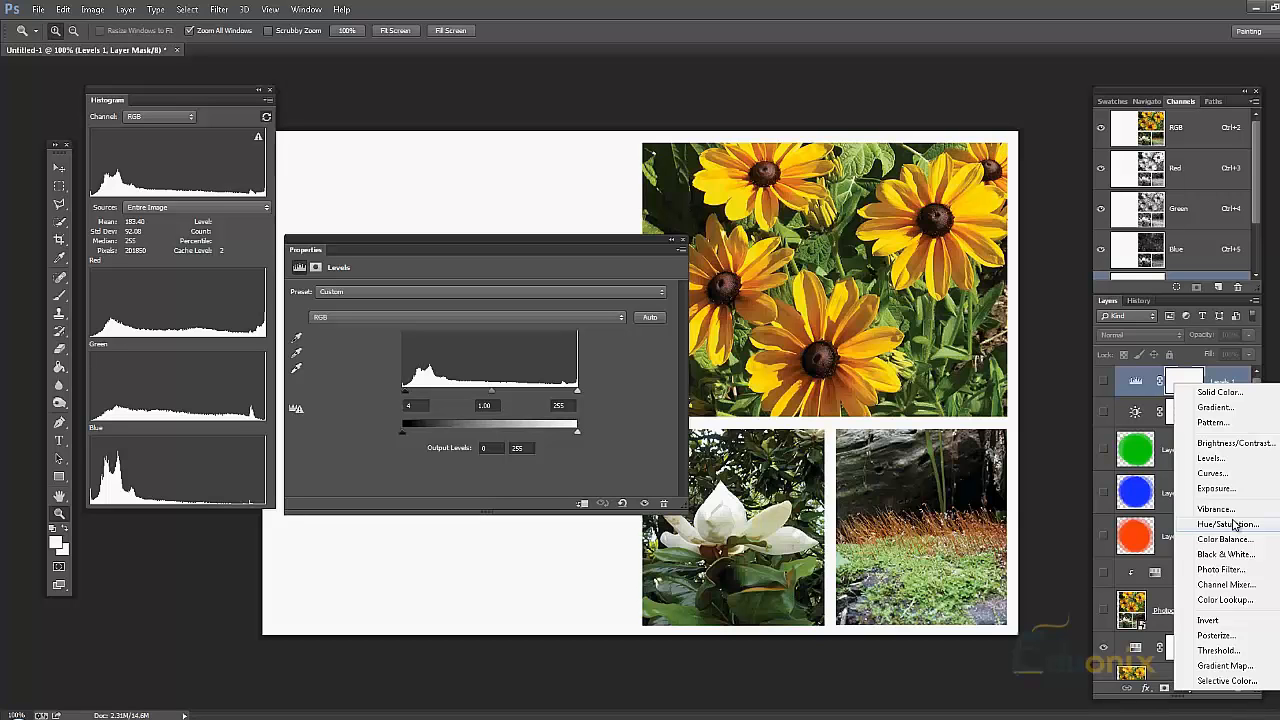
{"action": "left_click", "coordinate": [1236, 474]}
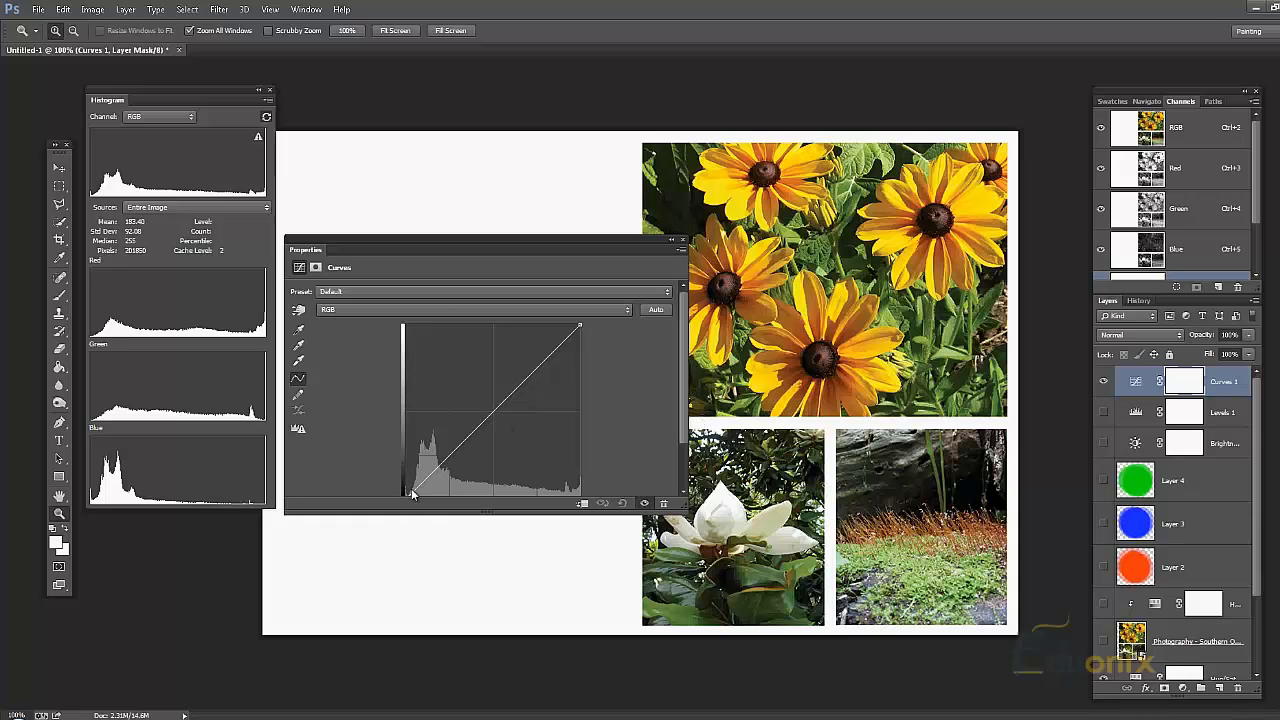
{"action": "left_click", "coordinate": [385, 312]}
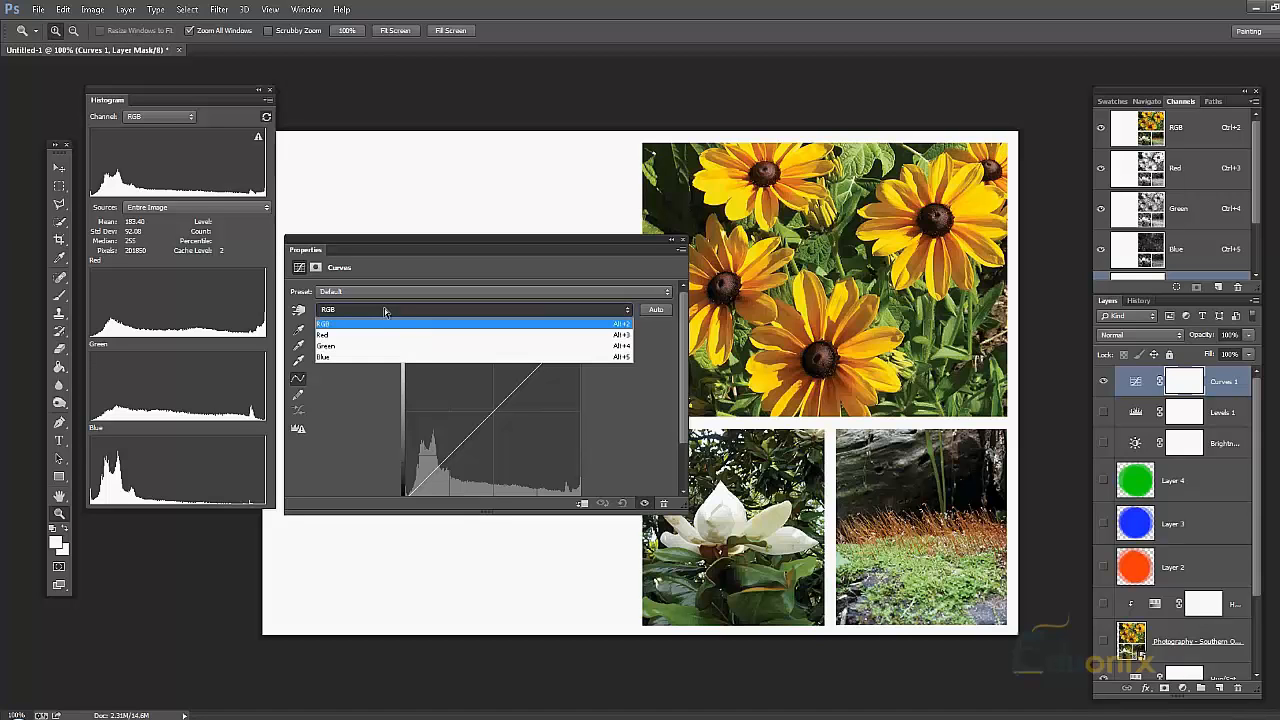
{"action": "left_click", "coordinate": [378, 309]}
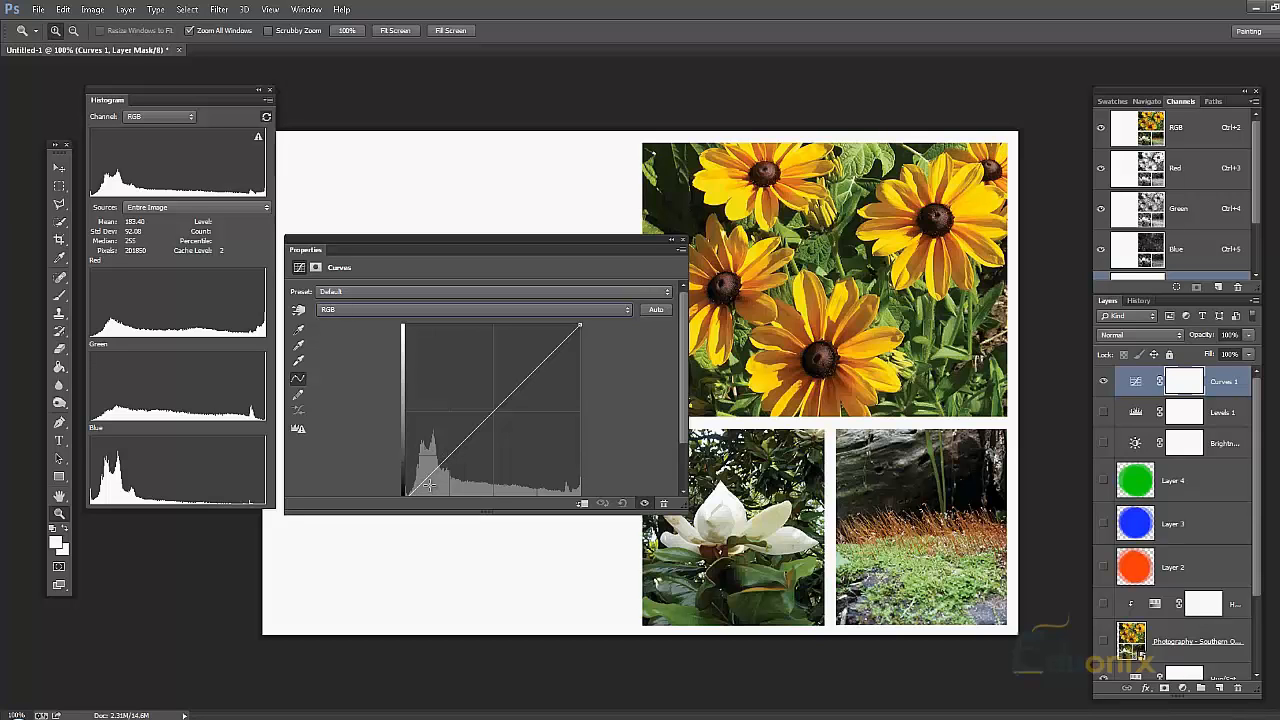
- Bend the RGB curve down in the shadows with an anchor point near its middle, and show the histogram in Colors
{"action": "left_click_drag", "start_coordinate": [441, 461], "coordinate": [487, 426]}
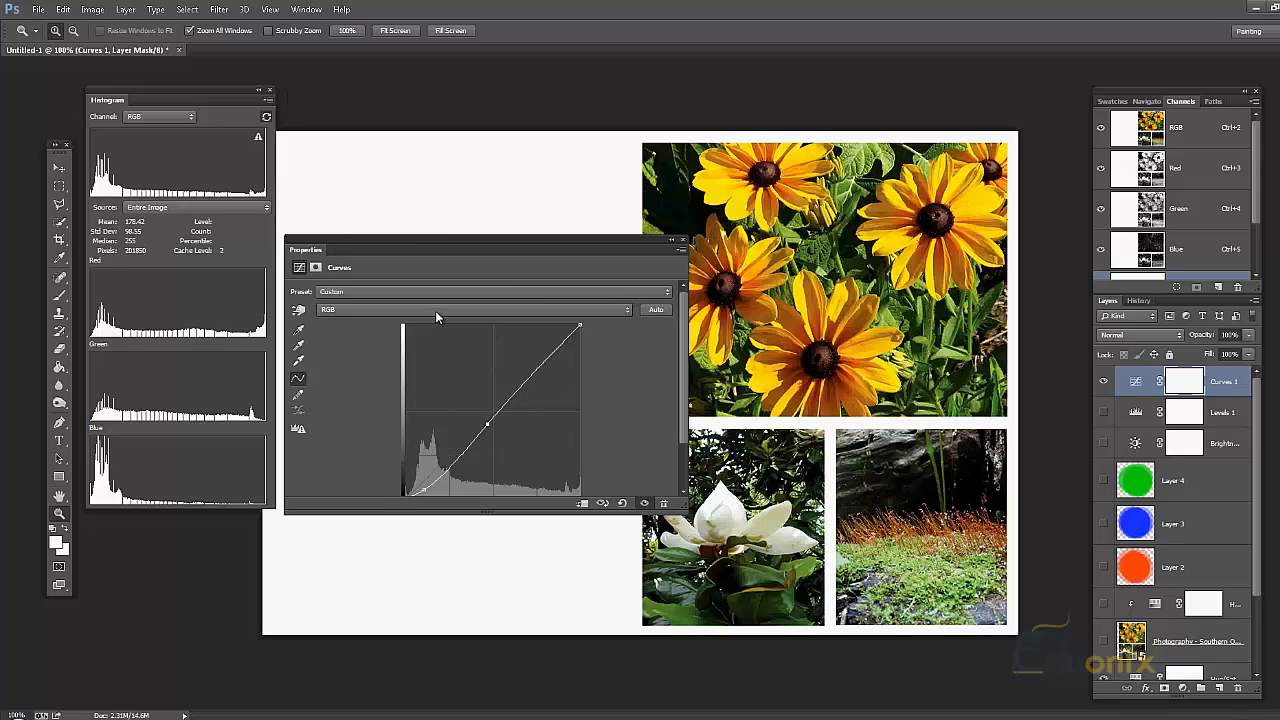
{"action": "left_click", "coordinate": [146, 117]}
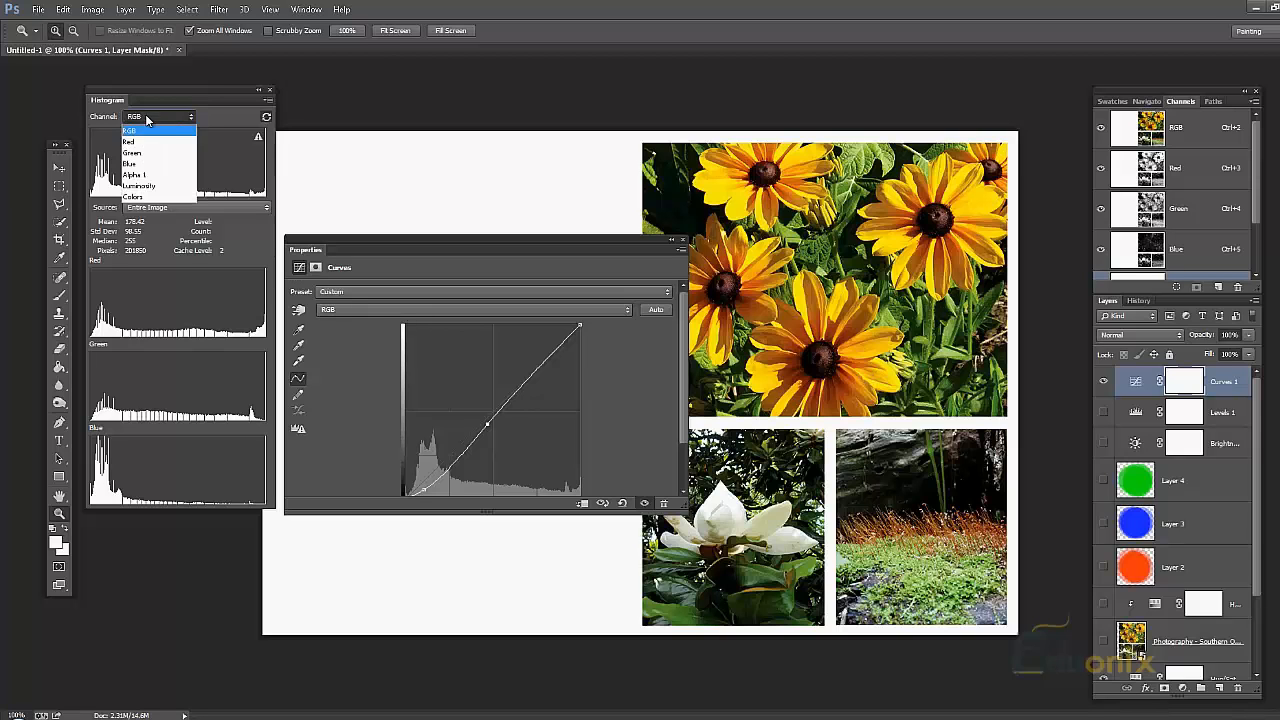
{"action": "left_click", "coordinate": [148, 198]}
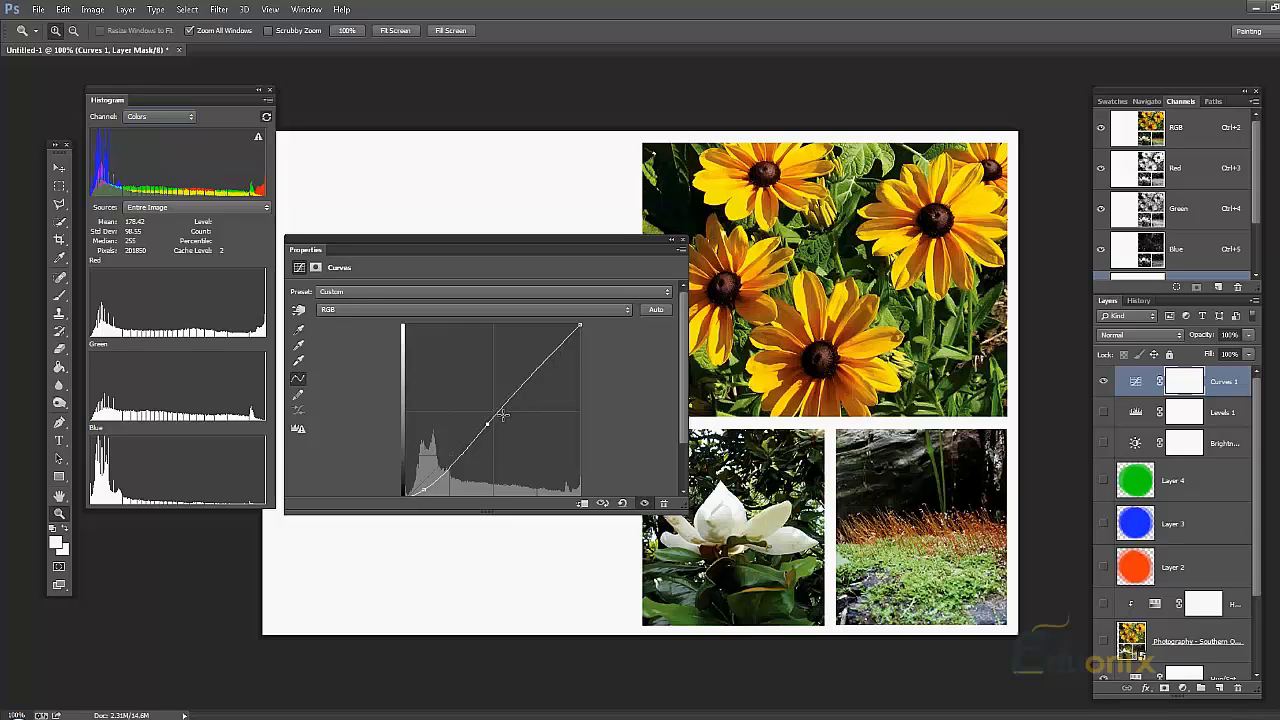
- Move the RGB curve's middle anchor point towards the shadows to lift the midtones, keeping the channel on RGB
{"action": "left_click_drag", "start_coordinate": [485, 425], "coordinate": [463, 438]}
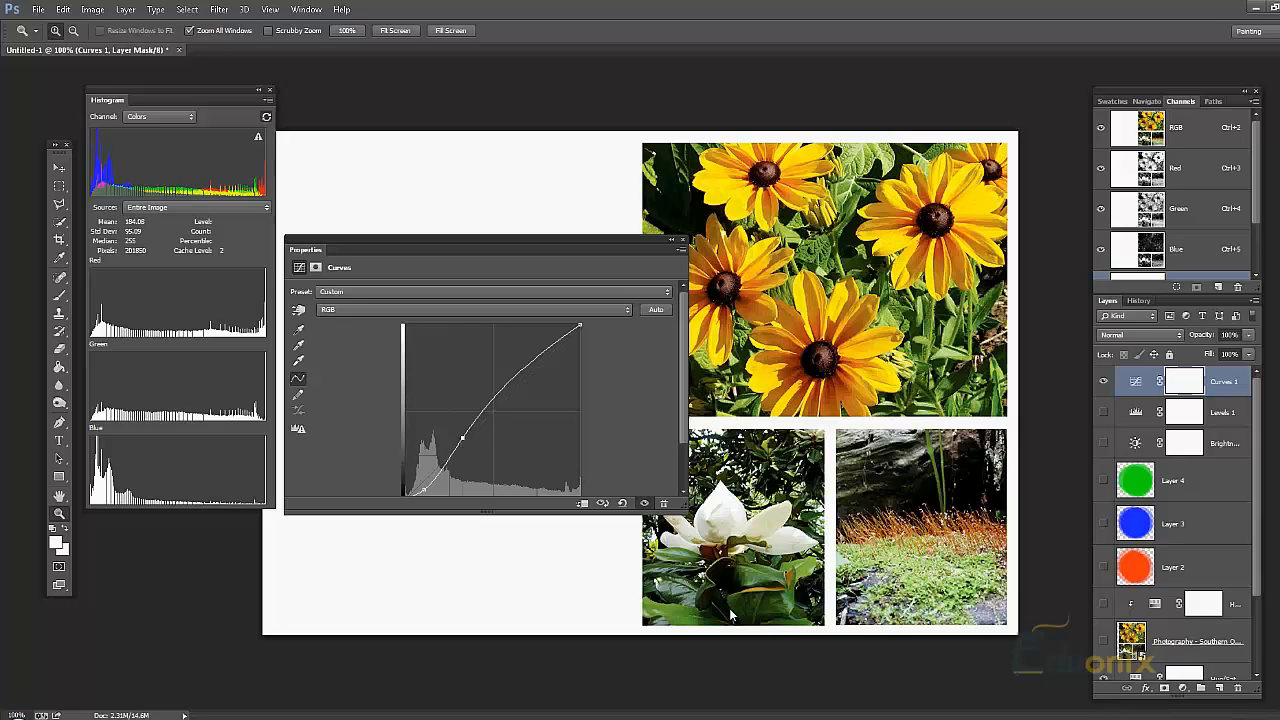
{"action": "left_click", "coordinate": [437, 310]}
{"action": "left_click", "coordinate": [412, 325]}
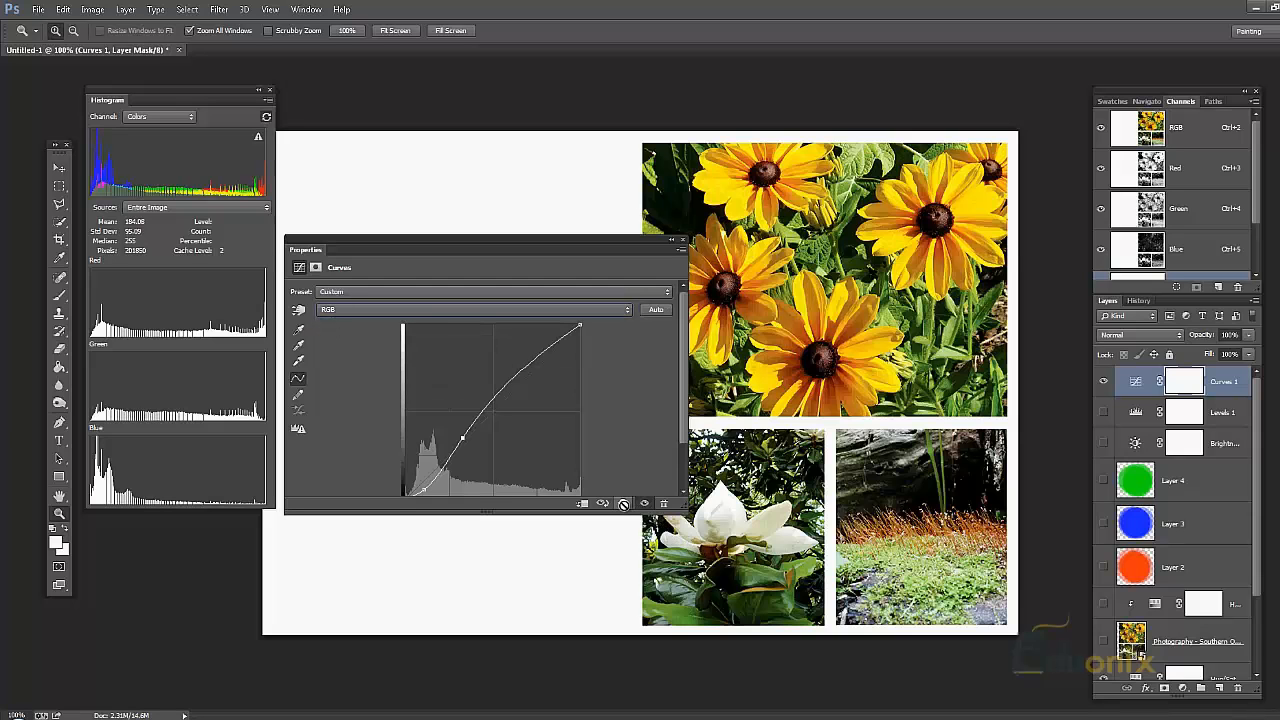
- Reset the Curves 1 adjustment to its default curve and switch it to the Red channel
{"action": "left_click", "coordinate": [623, 503]}
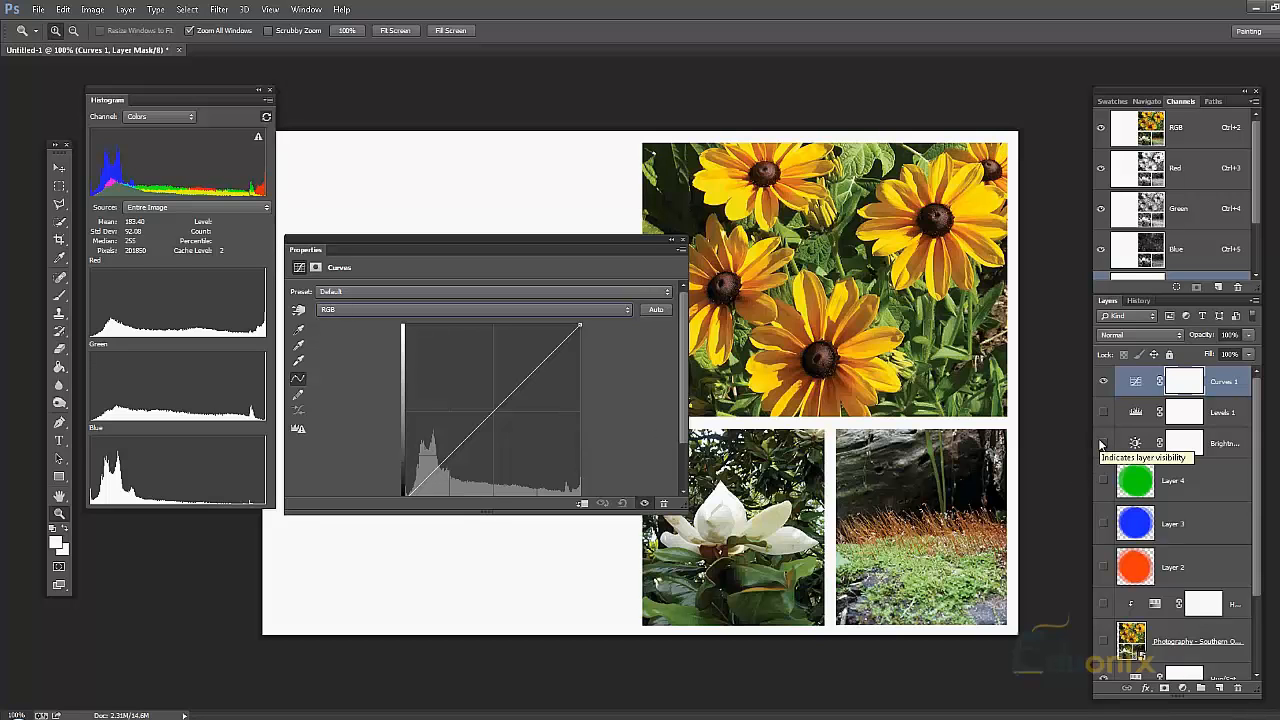
{"action": "left_click", "coordinate": [437, 310]}
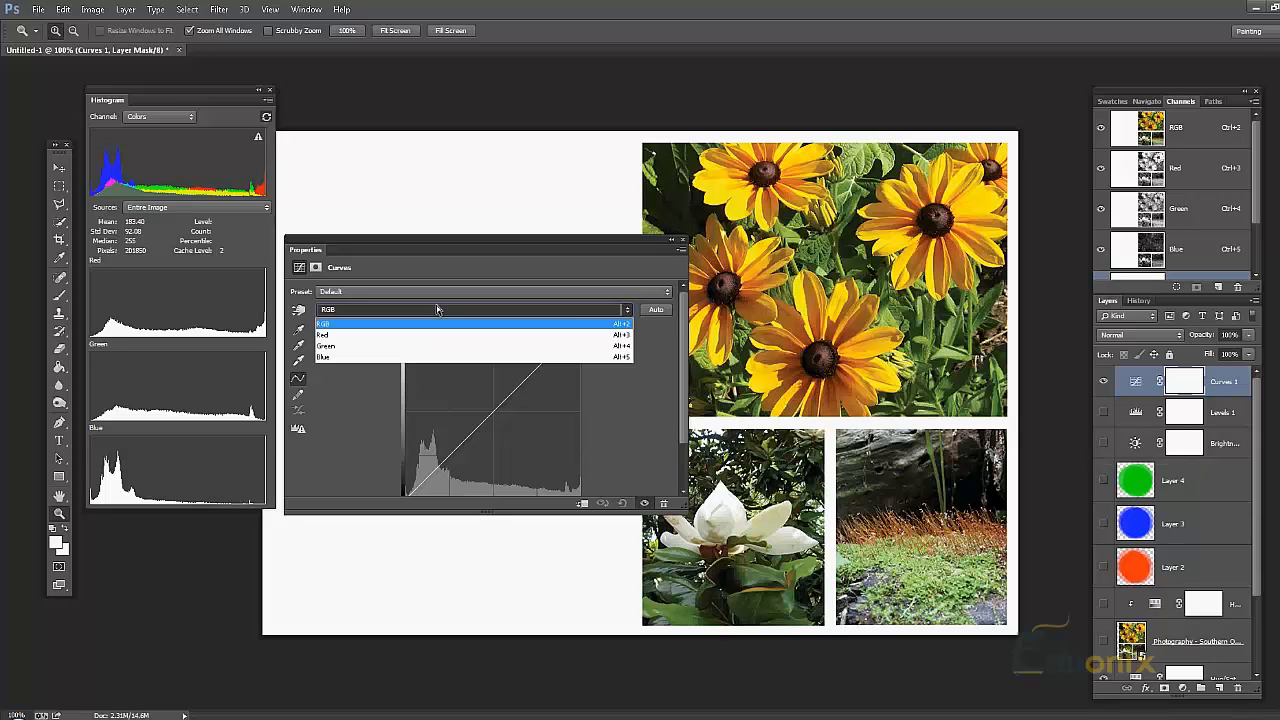
{"action": "left_click", "coordinate": [412, 333]}
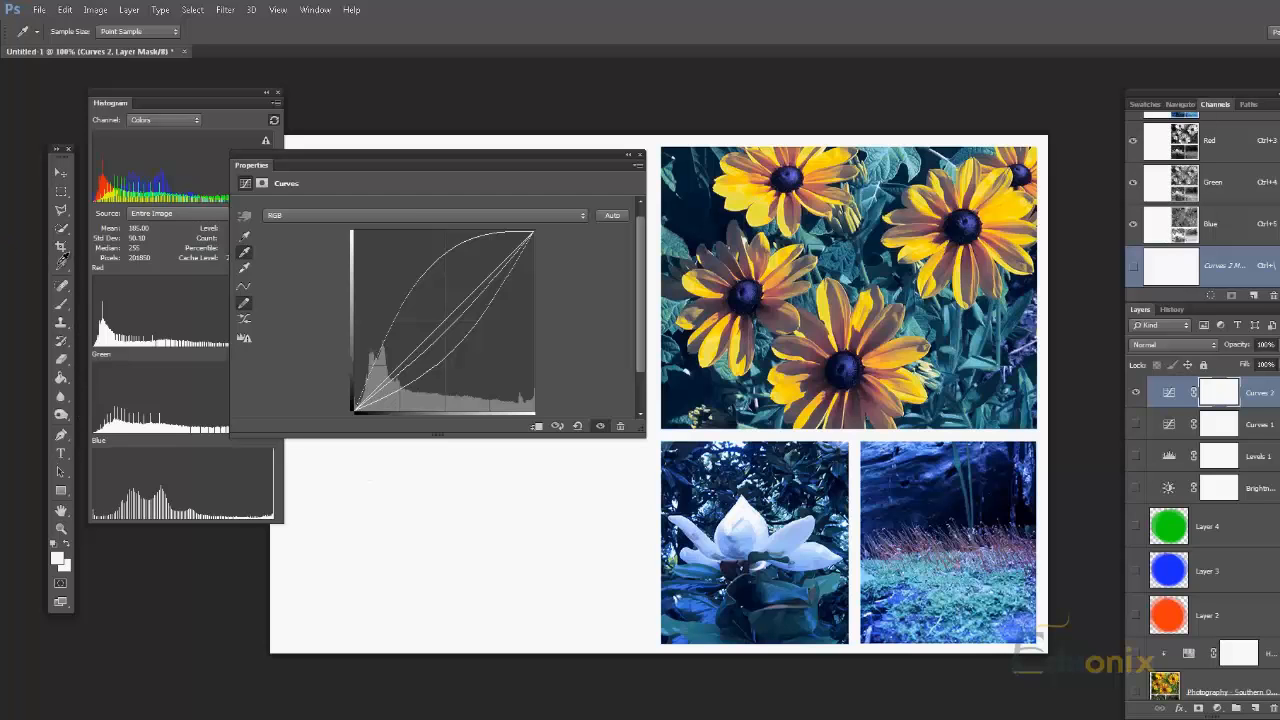
- Try gray points sampled from the moss and magnolia photos in Curves 2, and reset the adjustment to its default
{"action": "left_click", "coordinate": [918, 553]}
{"action": "left_click", "coordinate": [775, 549]}
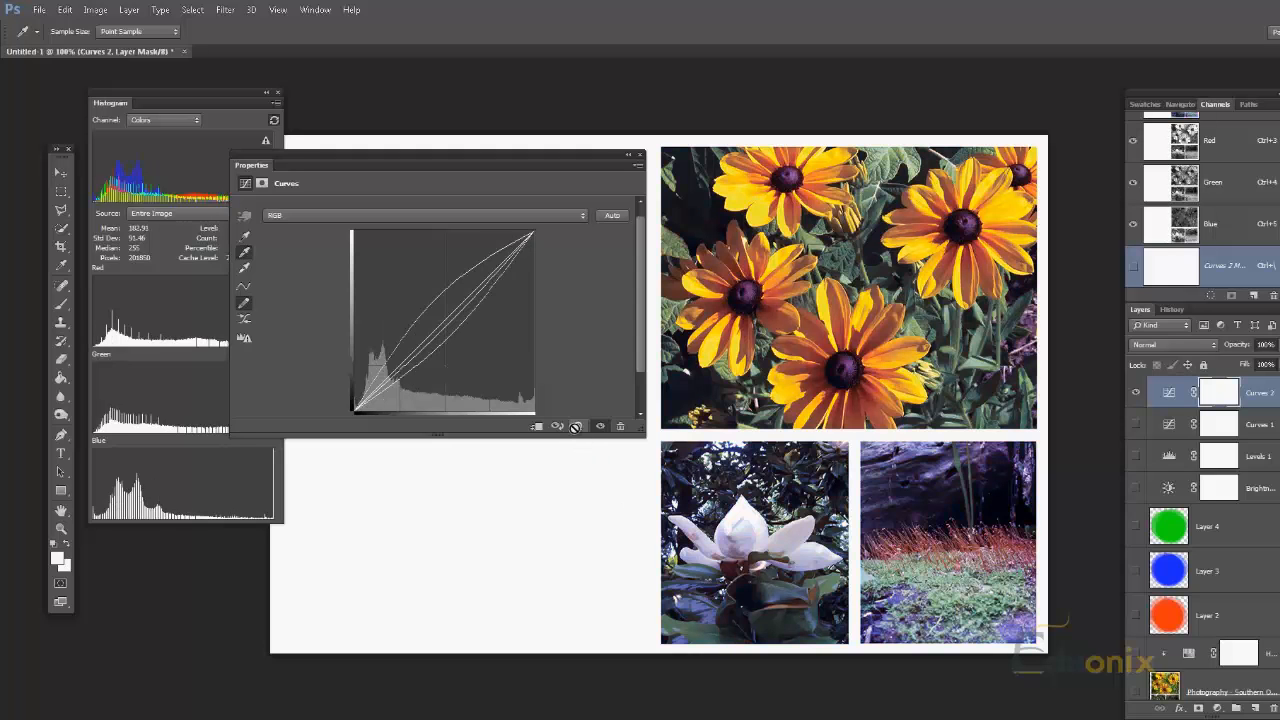
{"action": "left_click", "coordinate": [577, 426]}
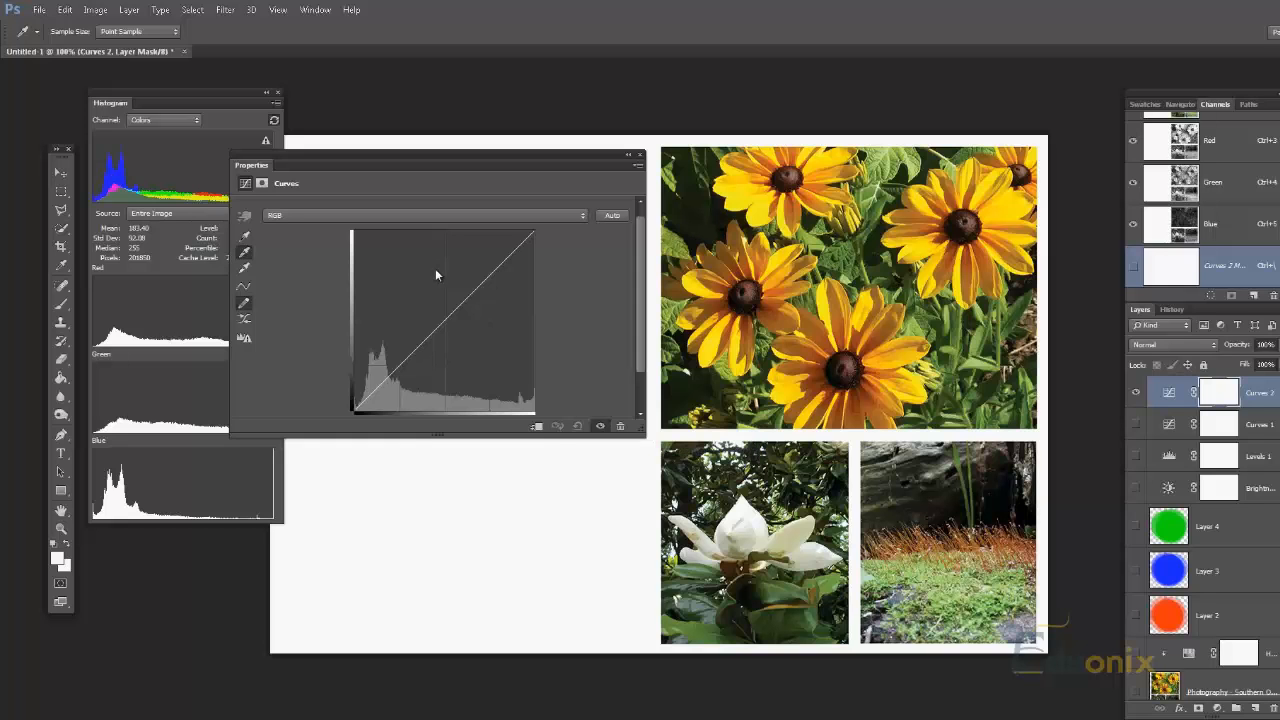
- Keep Curves 2 on RGB and sample gray points across the collage photos, ending beside the petals of the upper-right yellow flower
{"action": "left_click", "coordinate": [285, 216]}
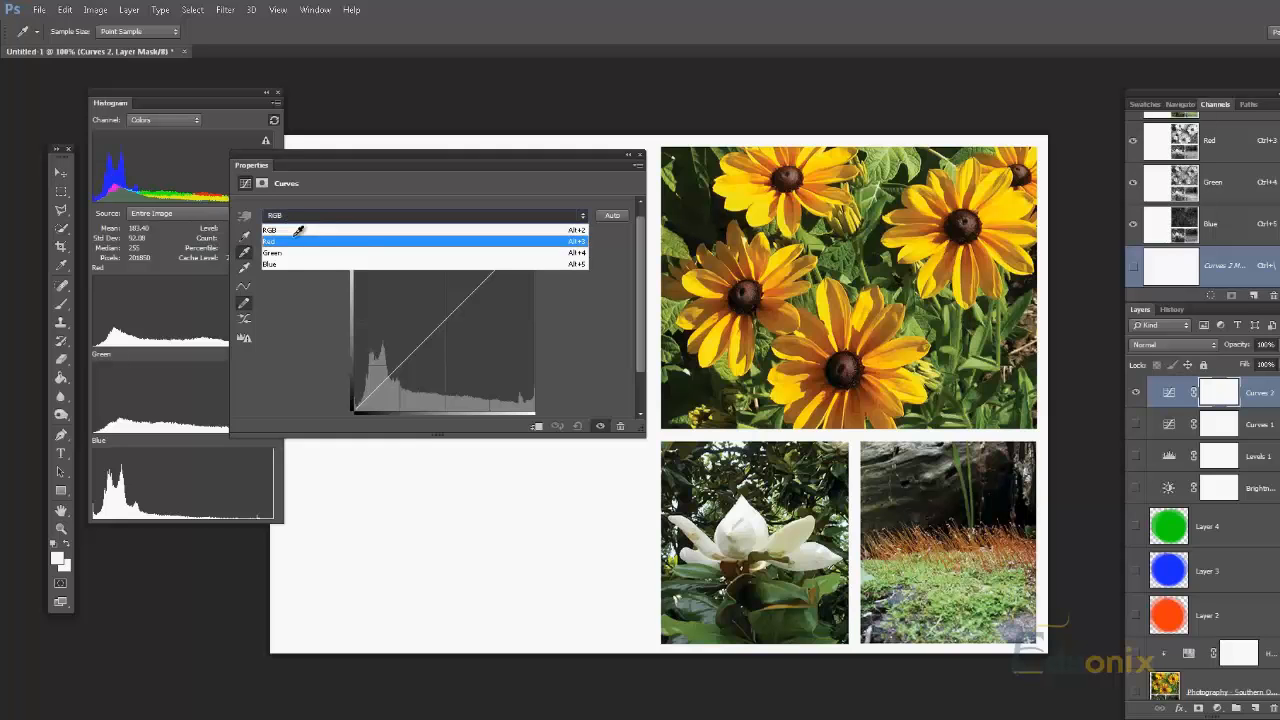
{"action": "left_click", "coordinate": [298, 220]}
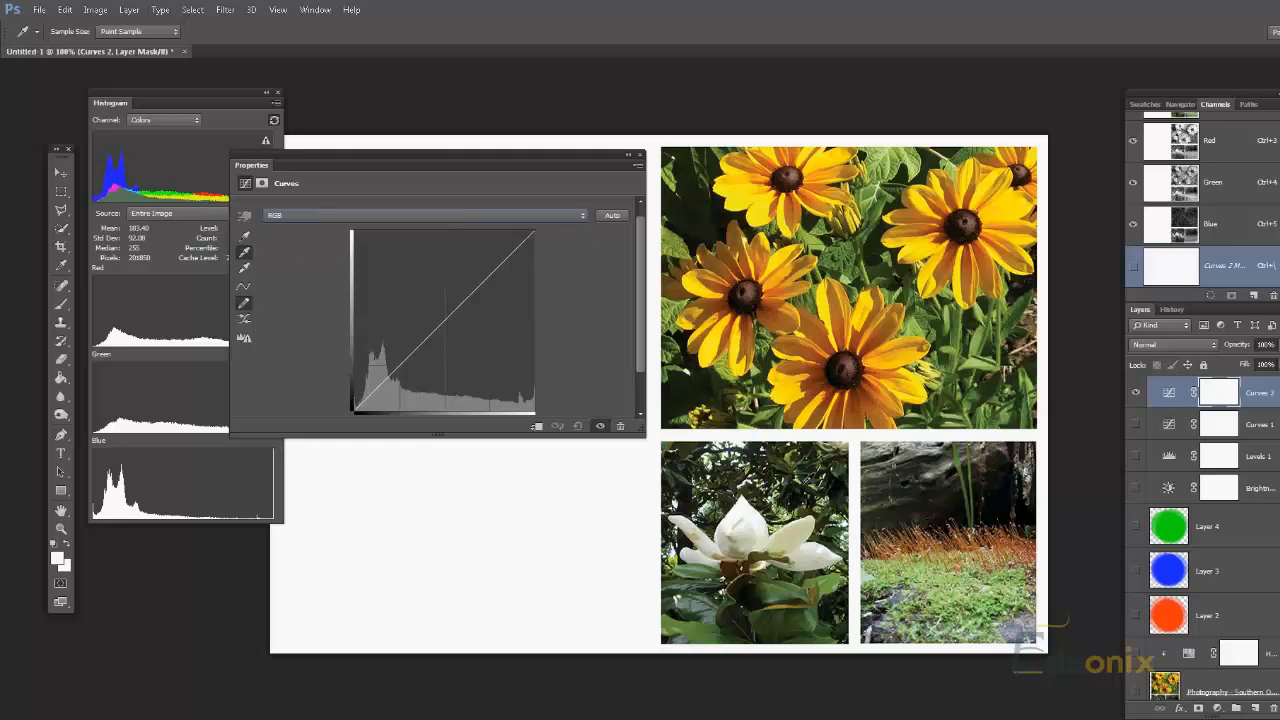
{"action": "left_click", "coordinate": [818, 543]}
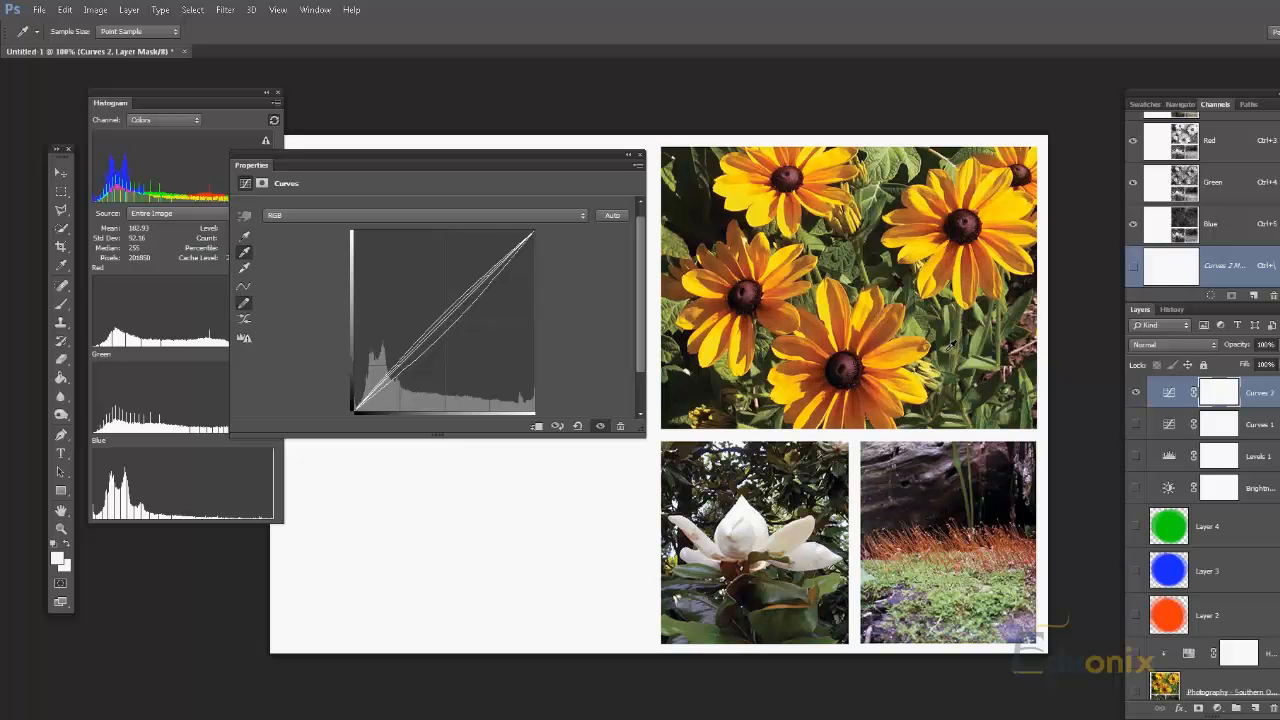
{"action": "left_click", "coordinate": [953, 346]}
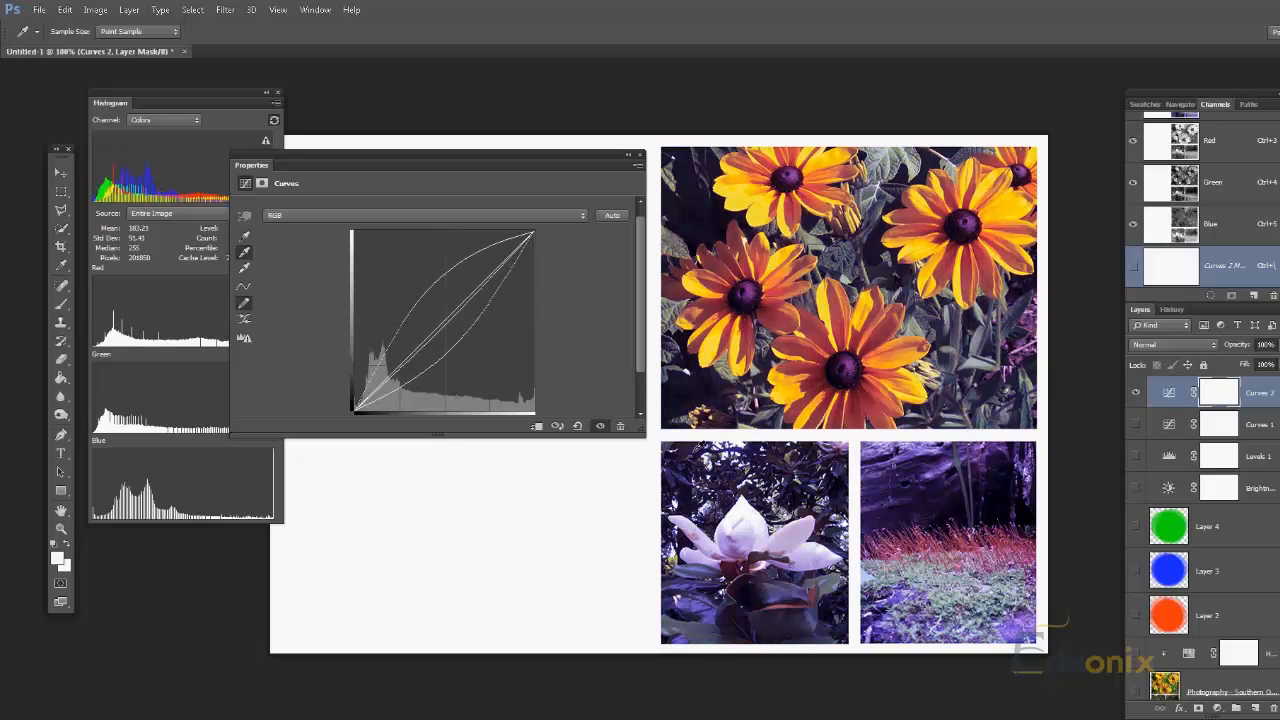
{"action": "left_click", "coordinate": [895, 487]}
{"action": "left_click", "coordinate": [925, 473]}
{"action": "left_click", "coordinate": [857, 226]}
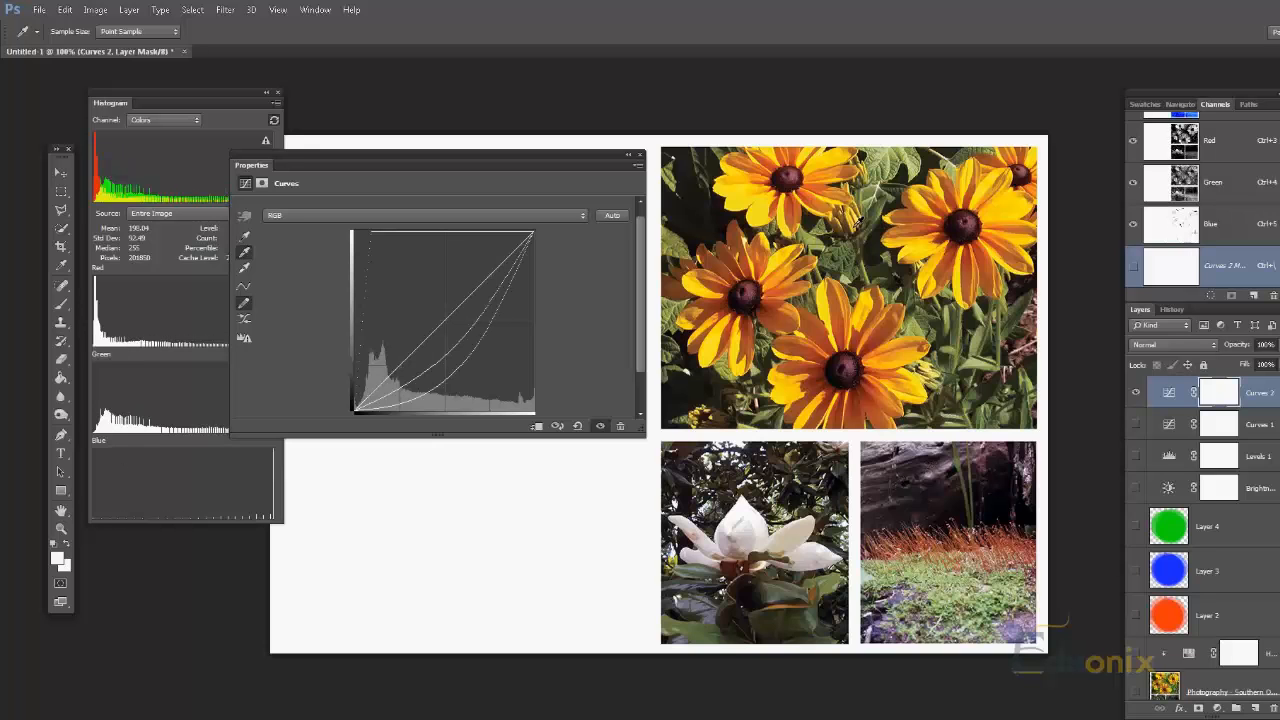
{"action": "left_click", "coordinate": [871, 226]}
{"action": "left_click", "coordinate": [975, 318]}
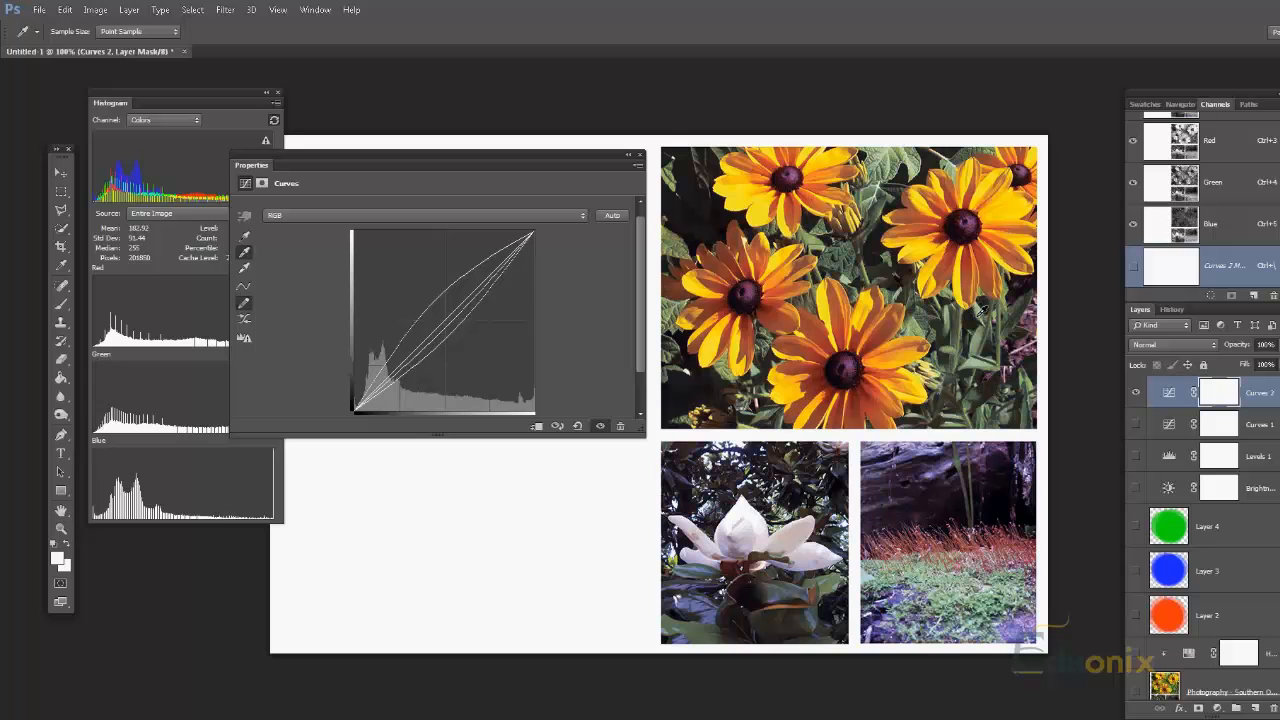
{"action": "left_click", "coordinate": [1004, 268]}
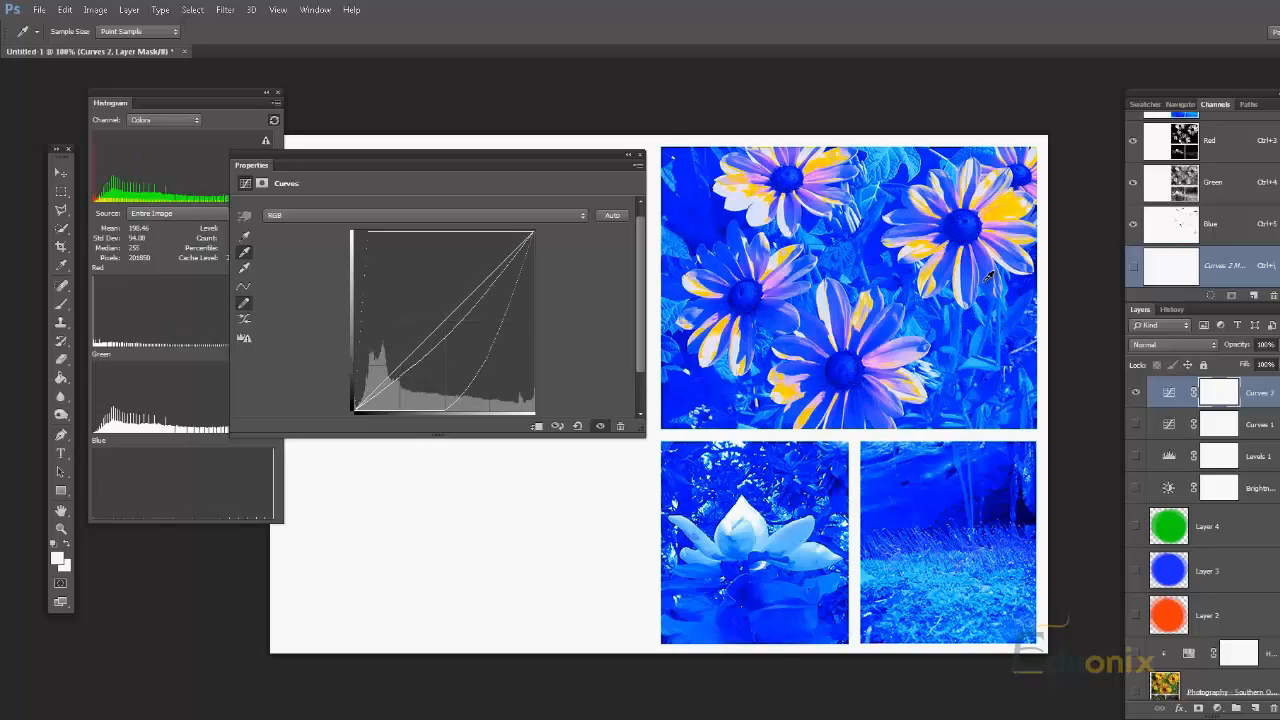
{"action": "left_click", "coordinate": [990, 276]}
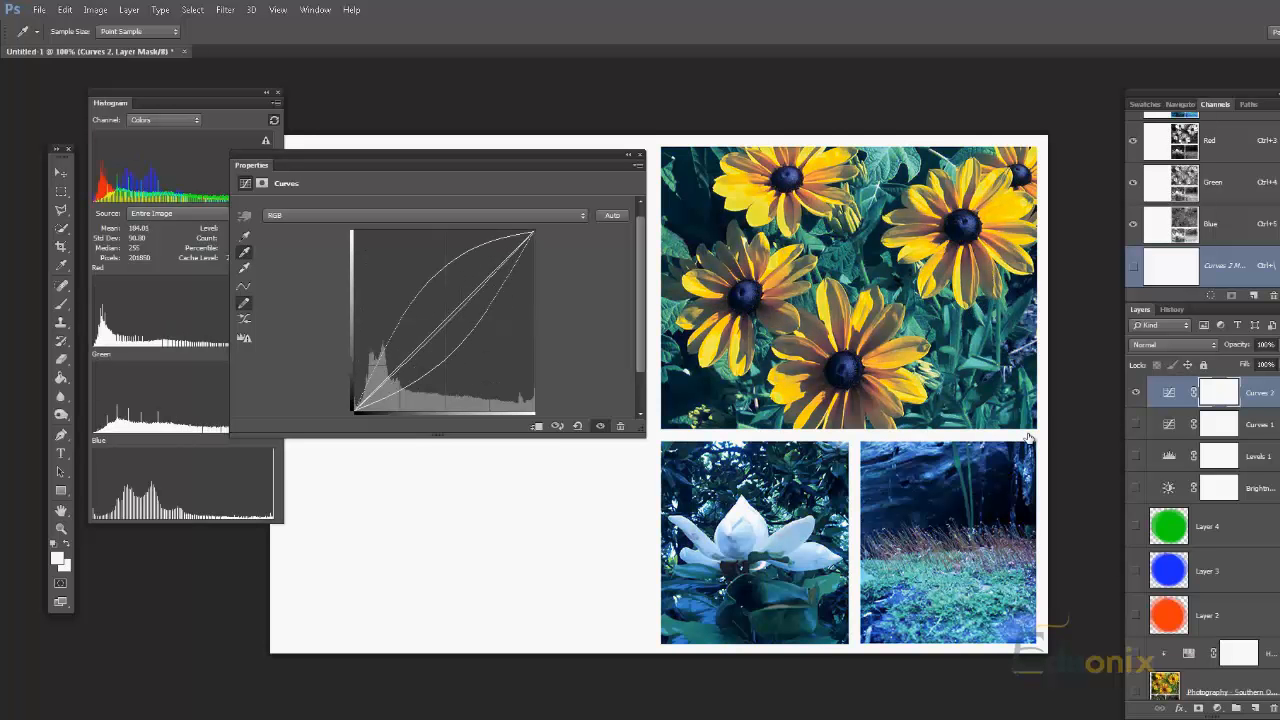
- Toggle the Curves 2 layer's visibility to compare the collage with and without the gray-point correction
{"action": "left_click", "coordinate": [1135, 393]}
{"action": "left_click", "coordinate": [1135, 393]}
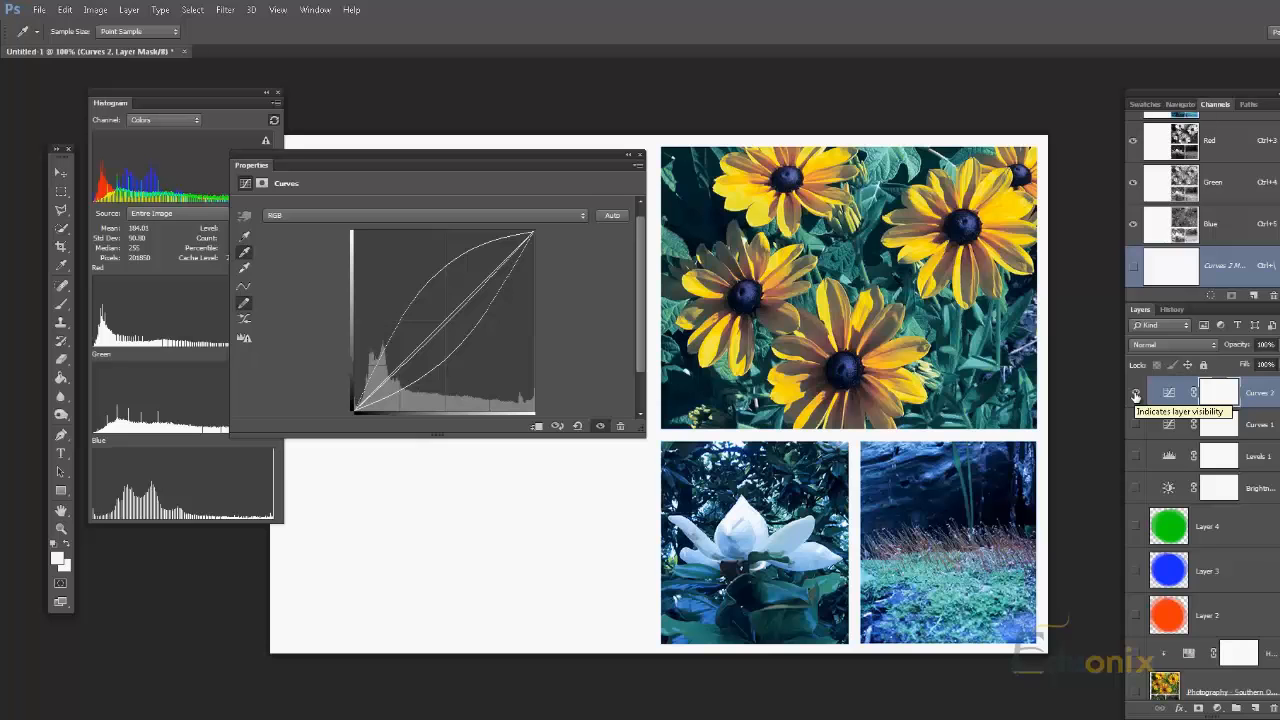
{"action": "left_click", "coordinate": [1135, 393]}
{"action": "left_click", "coordinate": [1135, 393]}
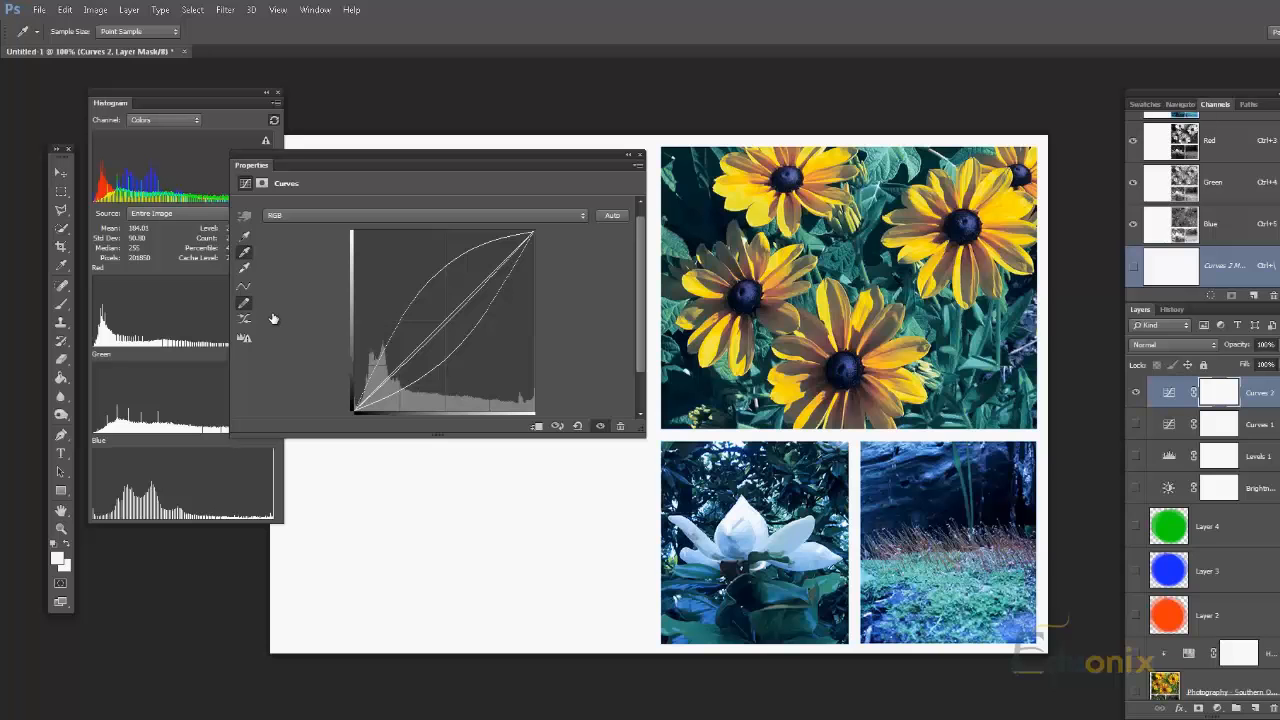
- Compare the current Curves 2 result repeatedly with the adjustment's previous state
{"action": "left_click", "coordinate": [557, 426]}
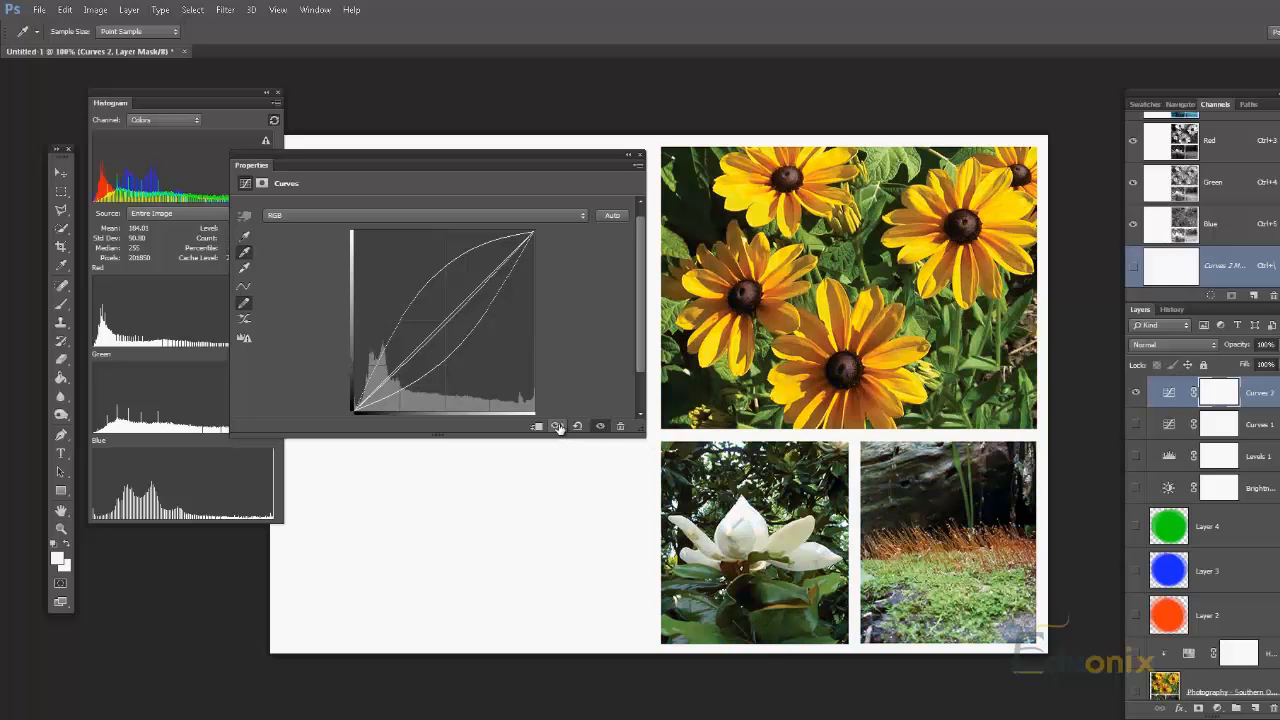
{"action": "left_click", "coordinate": [557, 426]}
{"action": "left_click", "coordinate": [557, 426]}
{"action": "left_click", "coordinate": [557, 426]}
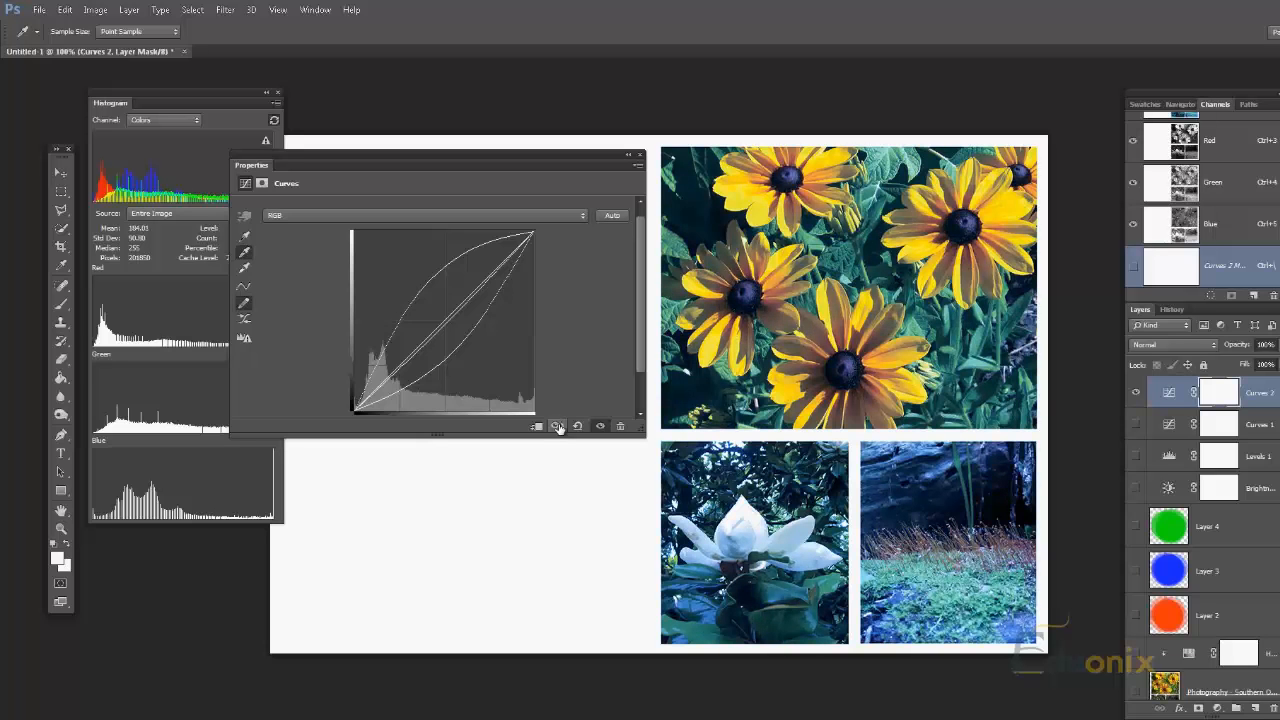
{"action": "left_click", "coordinate": [558, 426]}
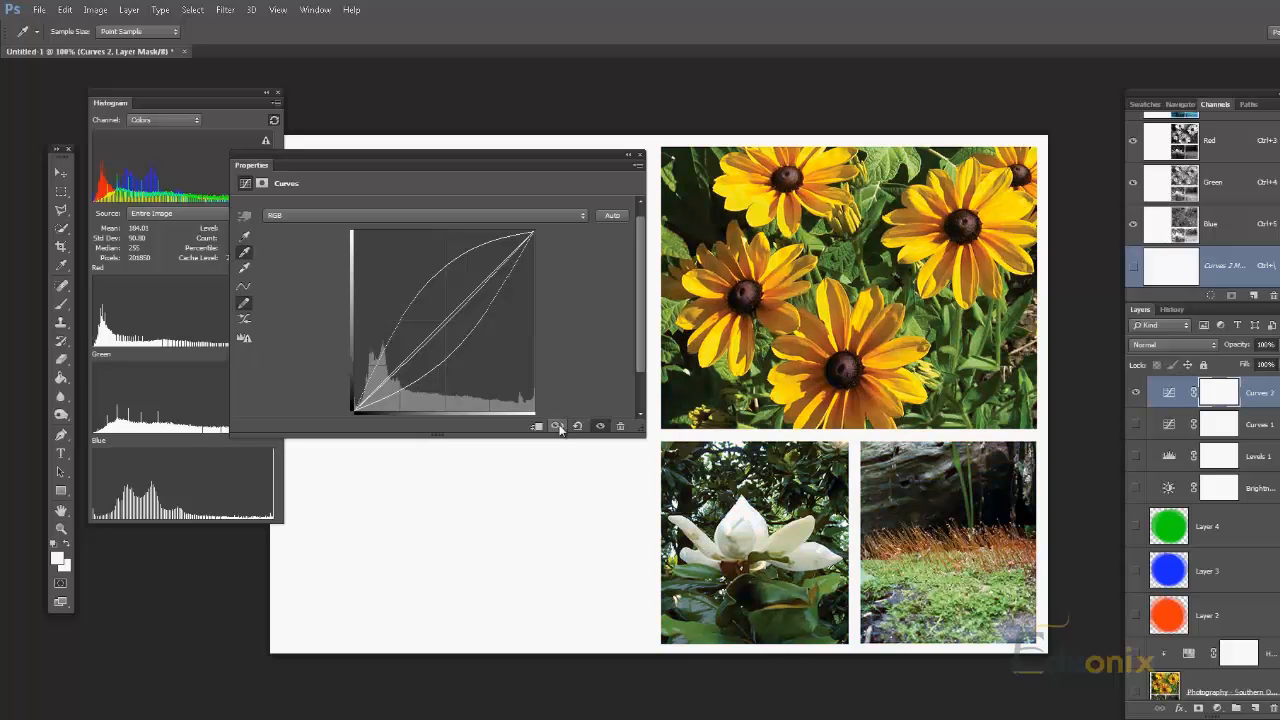
{"action": "left_click", "coordinate": [558, 426]}
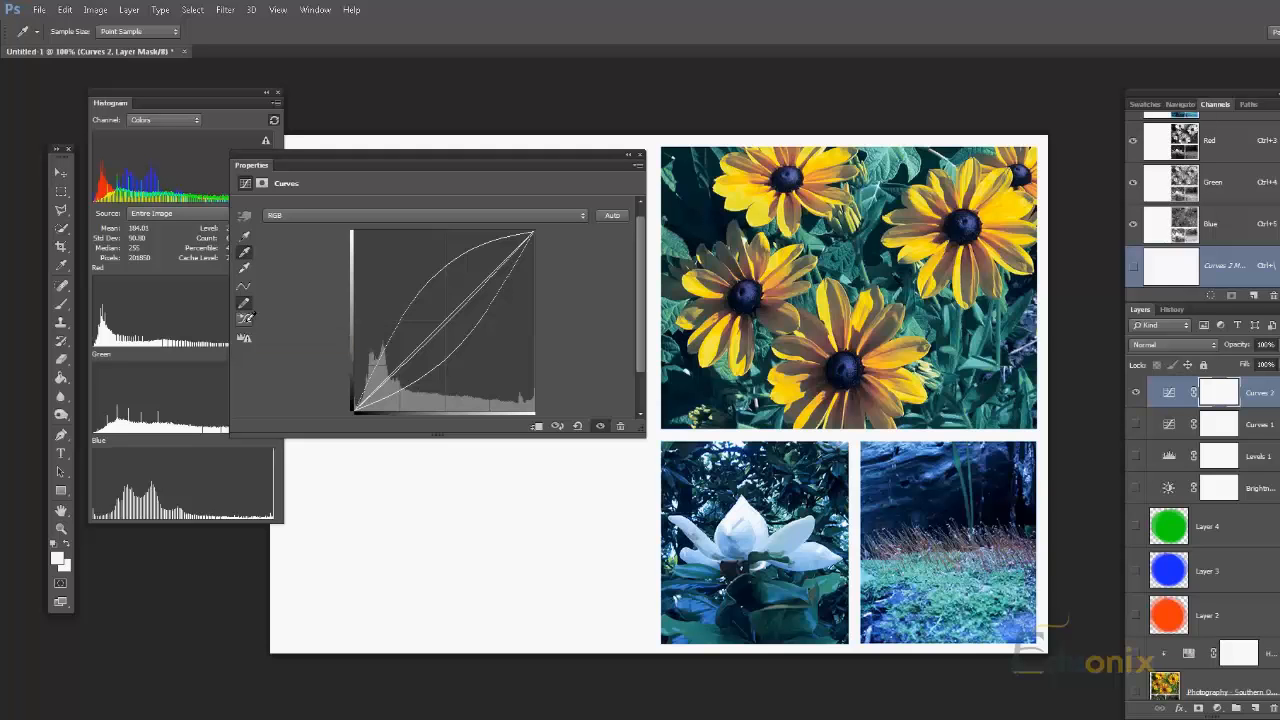
- Try drawing freehand segments on the Curves 2 RGB curve with the pencil, and undo the strokes
{"action": "left_click_drag", "start_coordinate": [387, 345], "coordinate": [451, 263]}
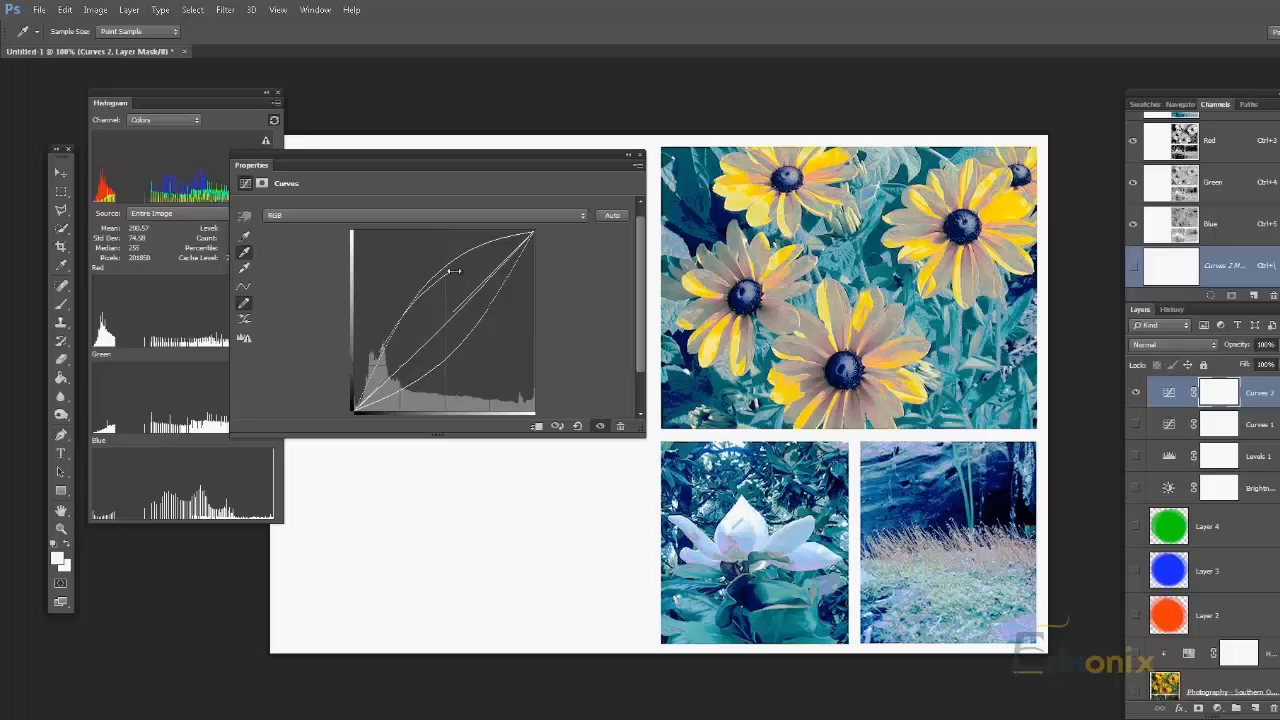
{"action": "left_click_drag", "start_coordinate": [490, 312], "coordinate": [491, 331]}
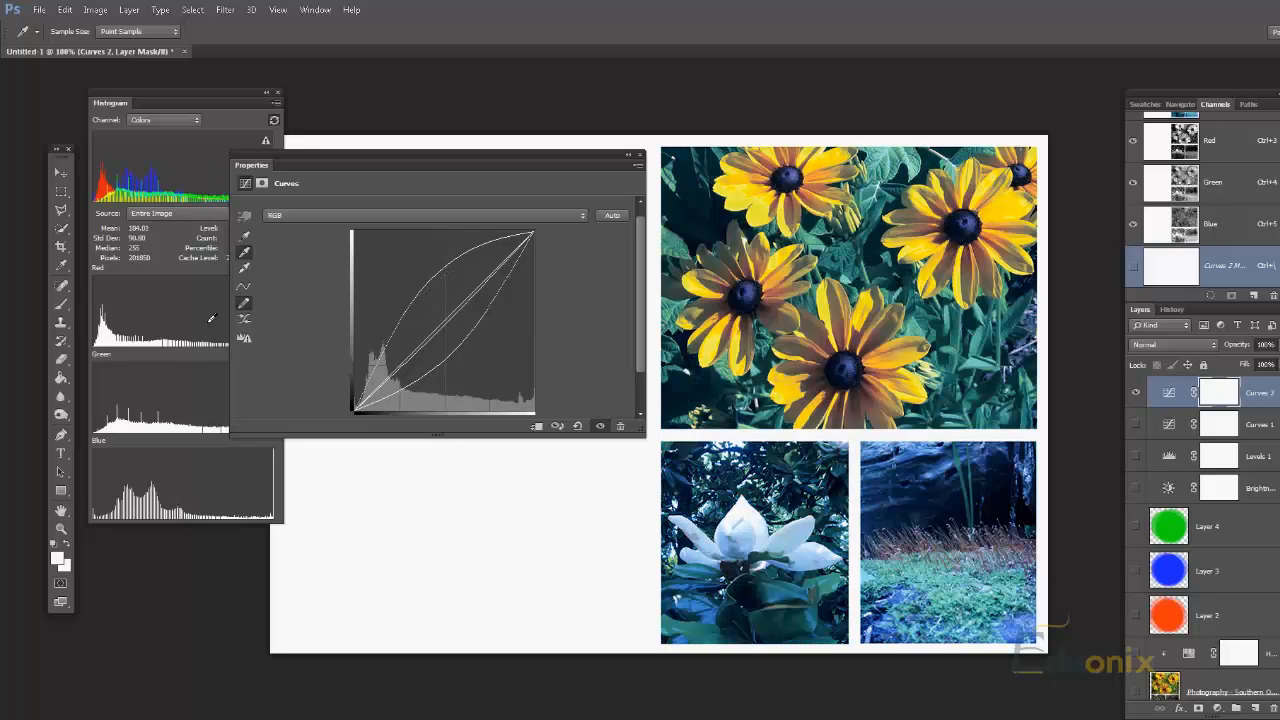
{"action": "left_click_drag", "start_coordinate": [409, 273], "coordinate": [531, 302]}
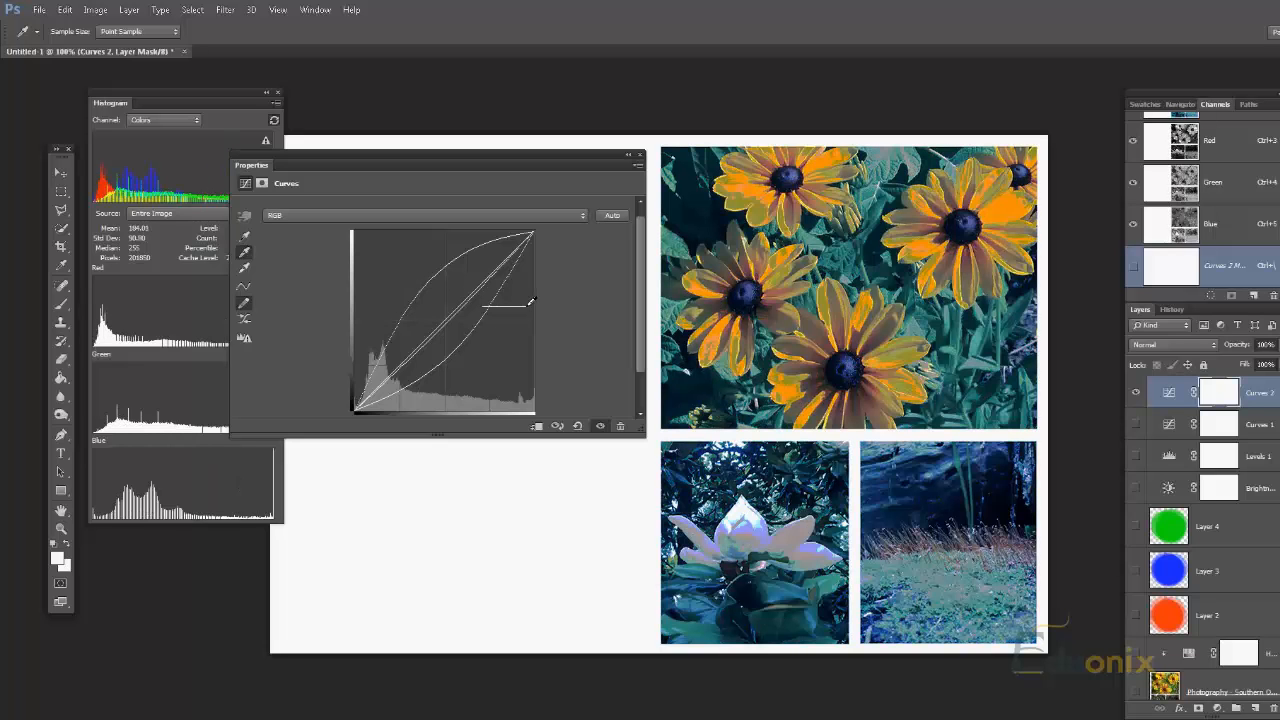
{"action": "key", "text": "ctrl+z"}
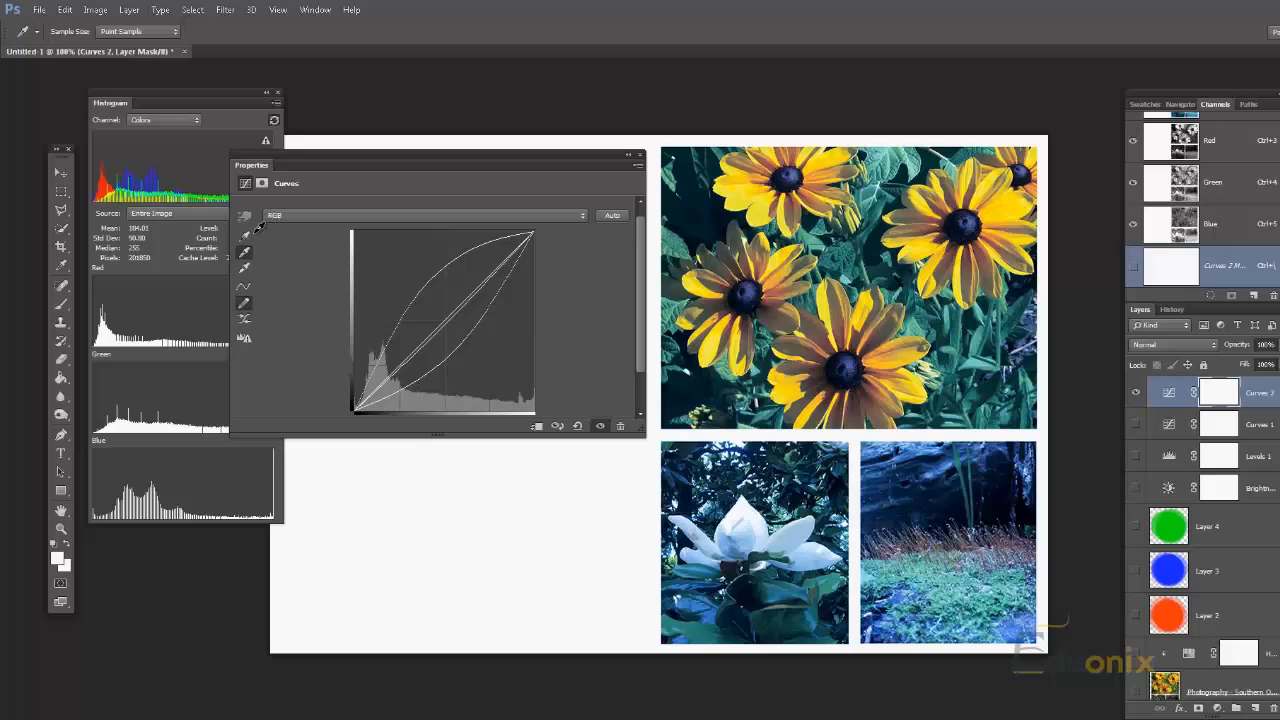
- Try black points sampled from the magnolia, yellow flower and moss photos in Curves 2, and restore the gray-point curve
{"action": "left_click", "coordinate": [245, 237]}
{"action": "left_click", "coordinate": [760, 460]}
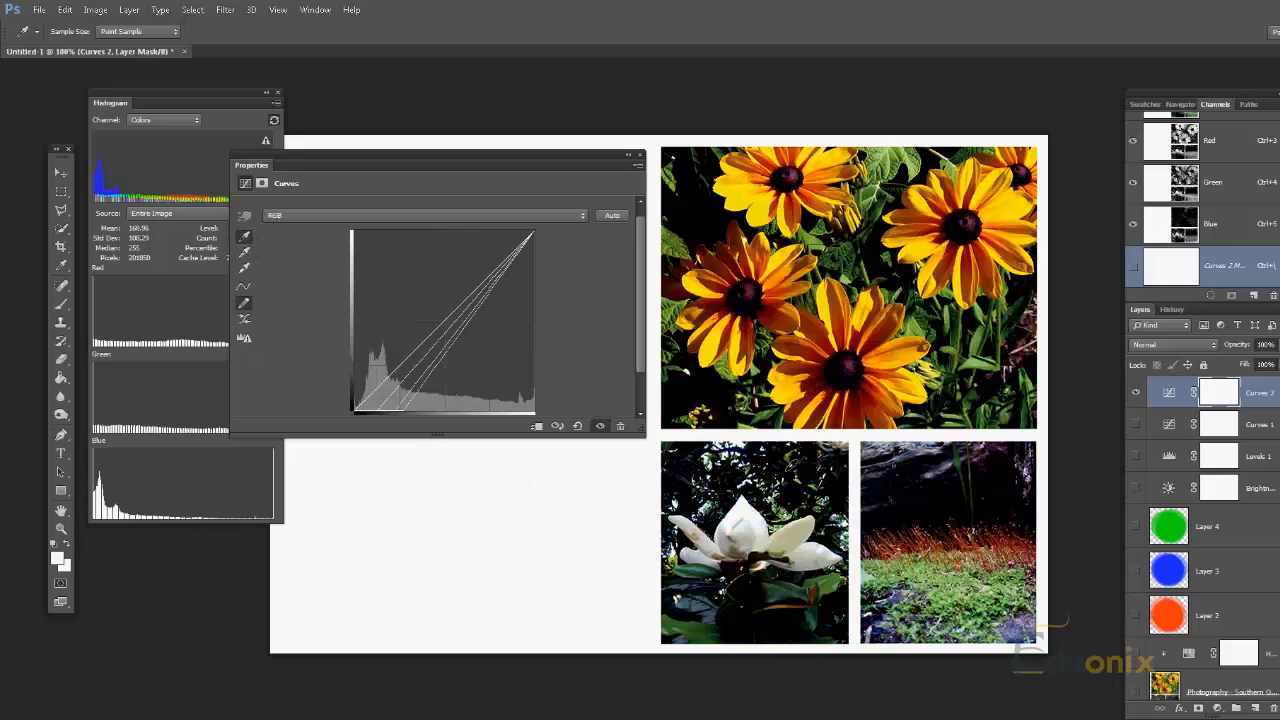
{"action": "left_click", "coordinate": [846, 370]}
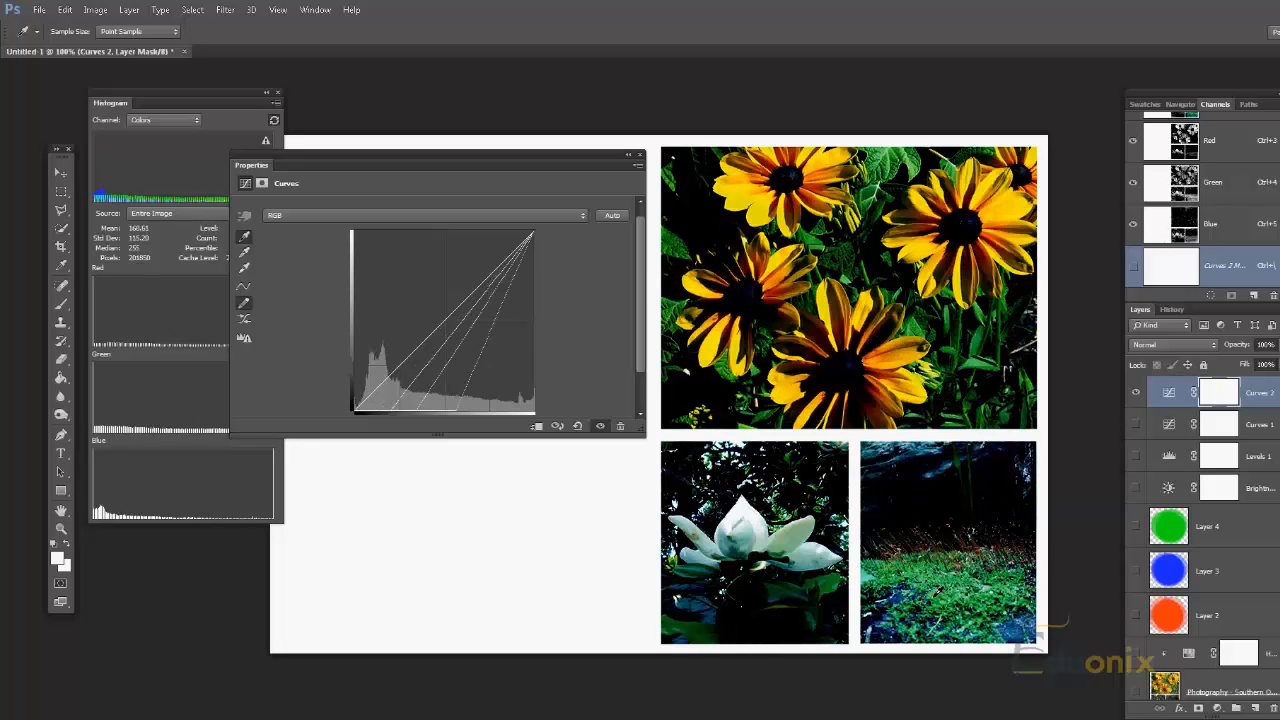
{"action": "left_click", "coordinate": [950, 385]}
{"action": "left_click", "coordinate": [967, 517]}
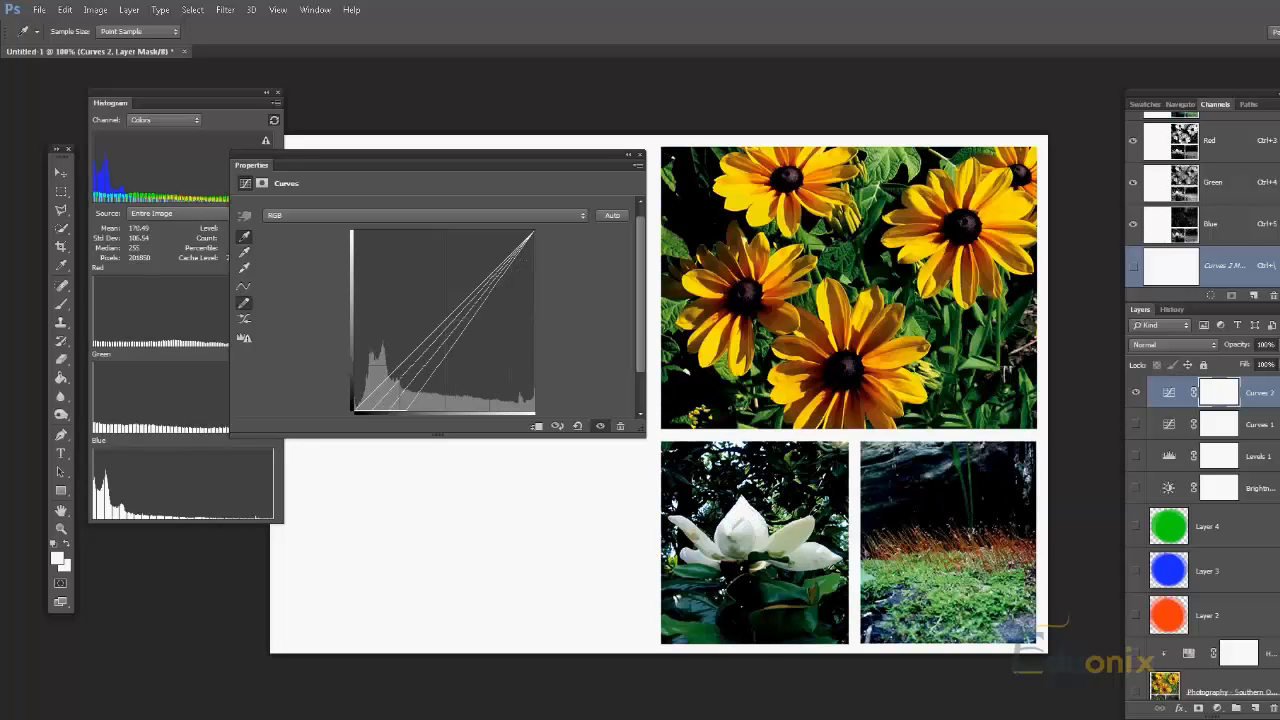
{"action": "left_click", "coordinate": [948, 590]}
{"action": "left_click", "coordinate": [930, 500]}
{"action": "left_click", "coordinate": [900, 480]}
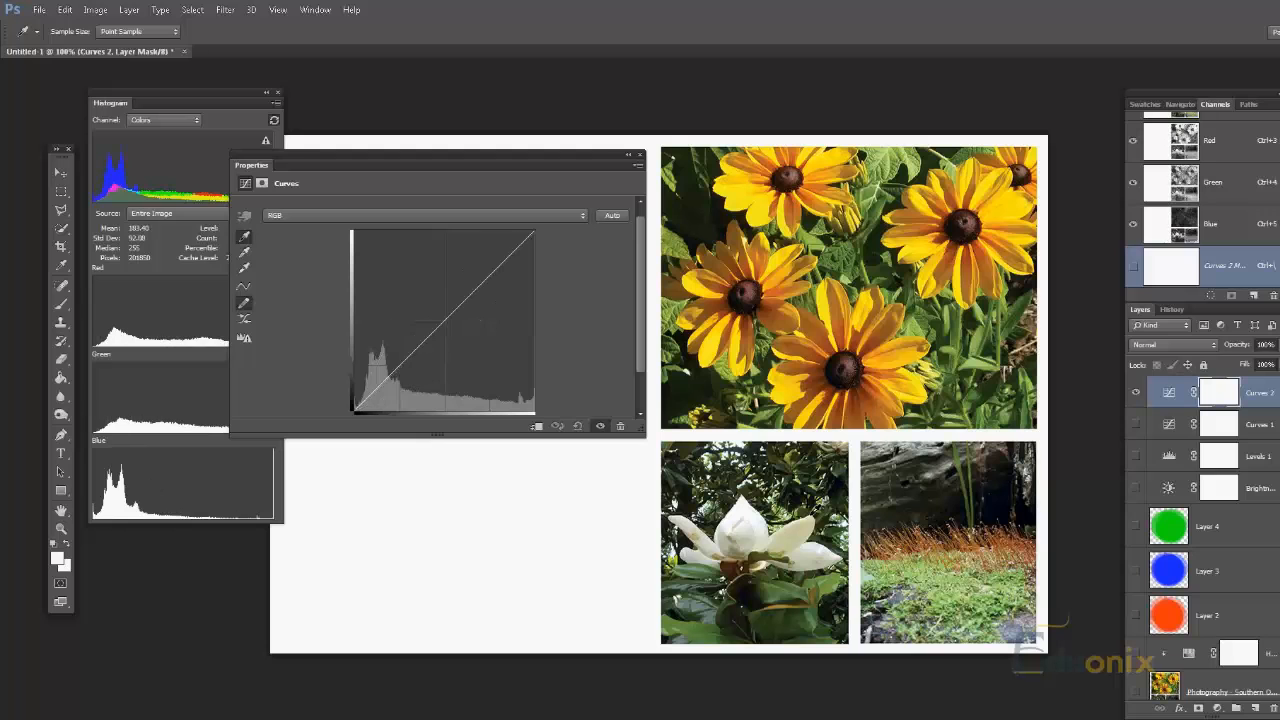
{"action": "left_click", "coordinate": [593, 459]}
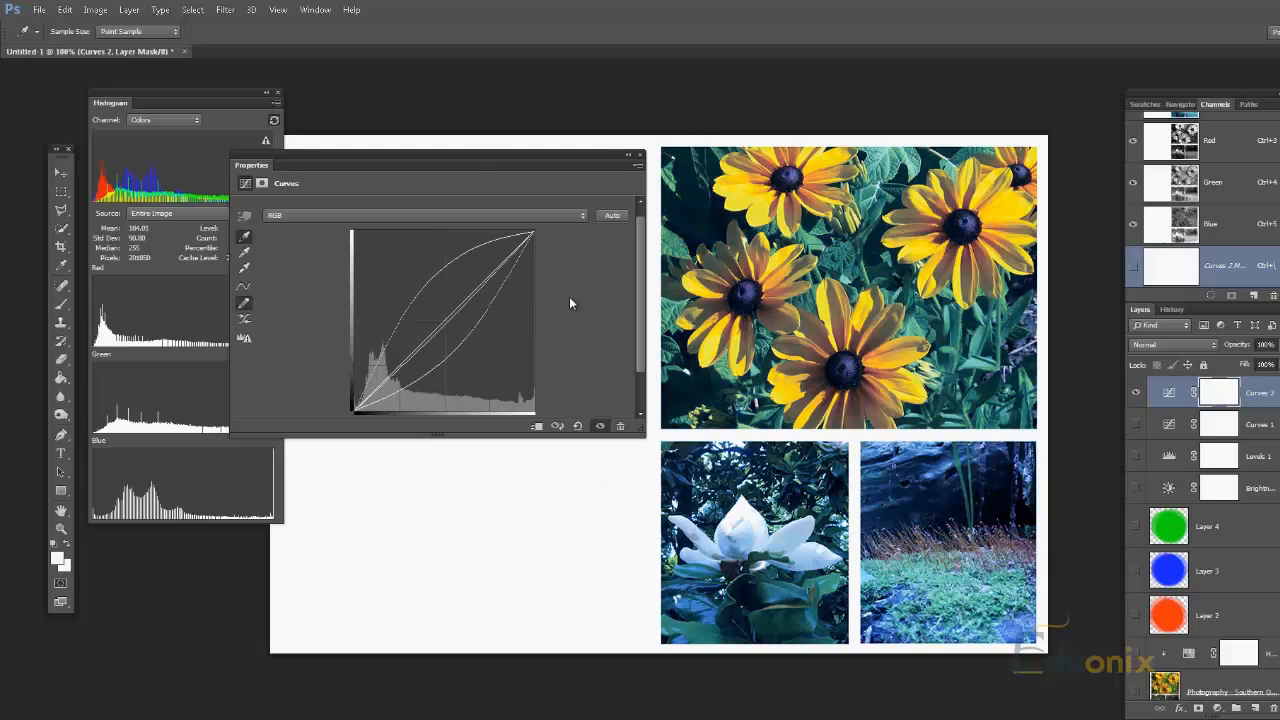
- Move the Curves properties clear of the histogram and toggle Curves 2 to compare the histograms, leaving the layer hidden
{"action": "left_click_drag", "start_coordinate": [477, 162], "coordinate": [540, 130]}
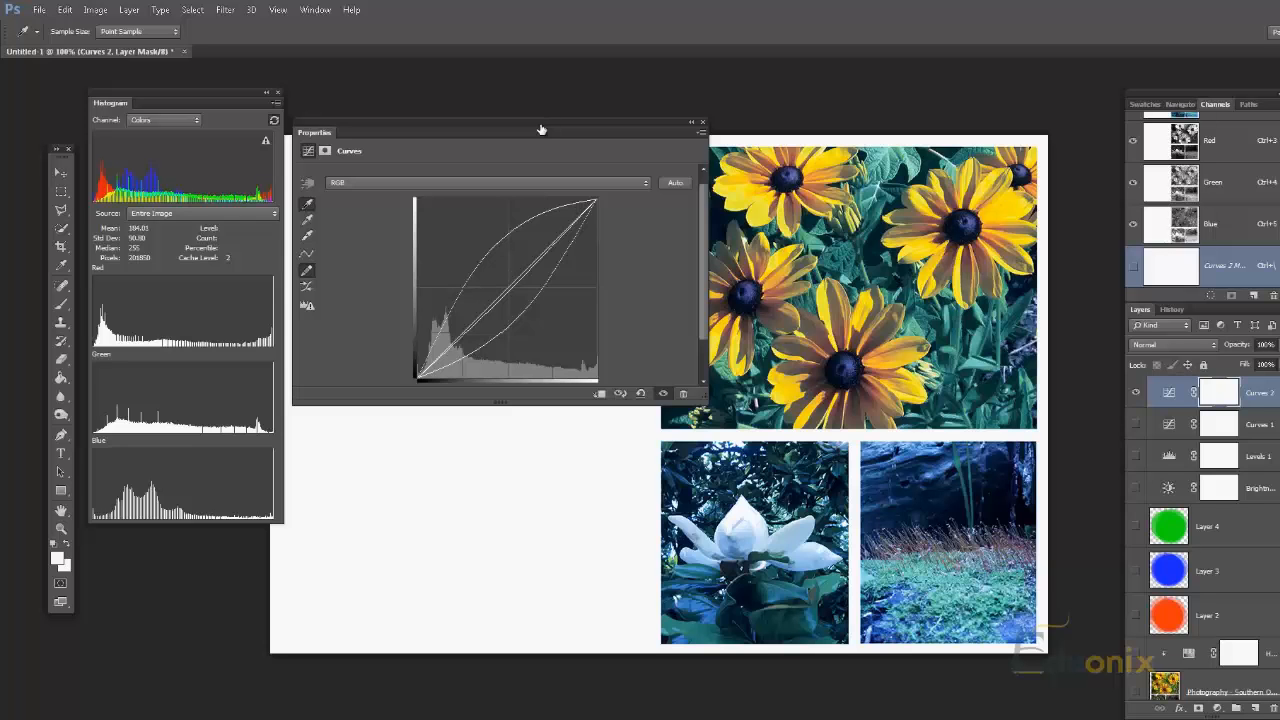
{"action": "left_click", "coordinate": [1139, 393]}
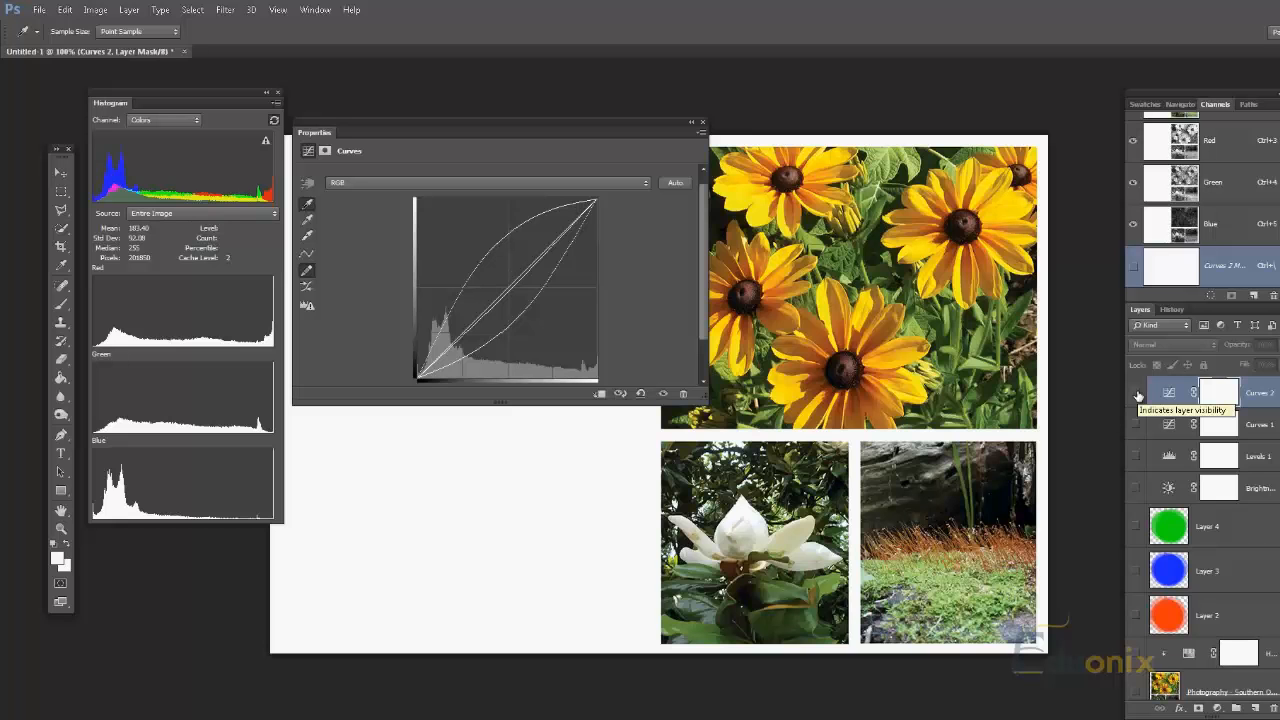
{"action": "left_click", "coordinate": [1137, 394]}
{"action": "left_click", "coordinate": [1139, 393]}
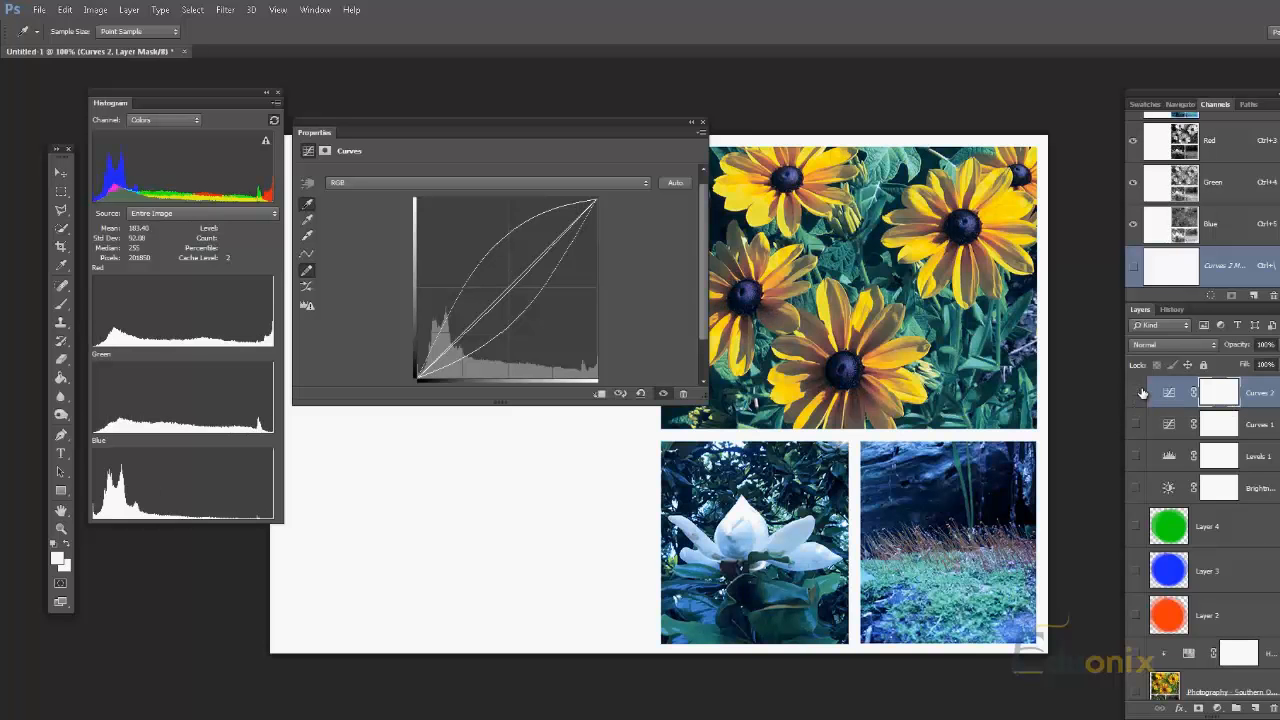
{"action": "left_click", "coordinate": [1140, 393]}
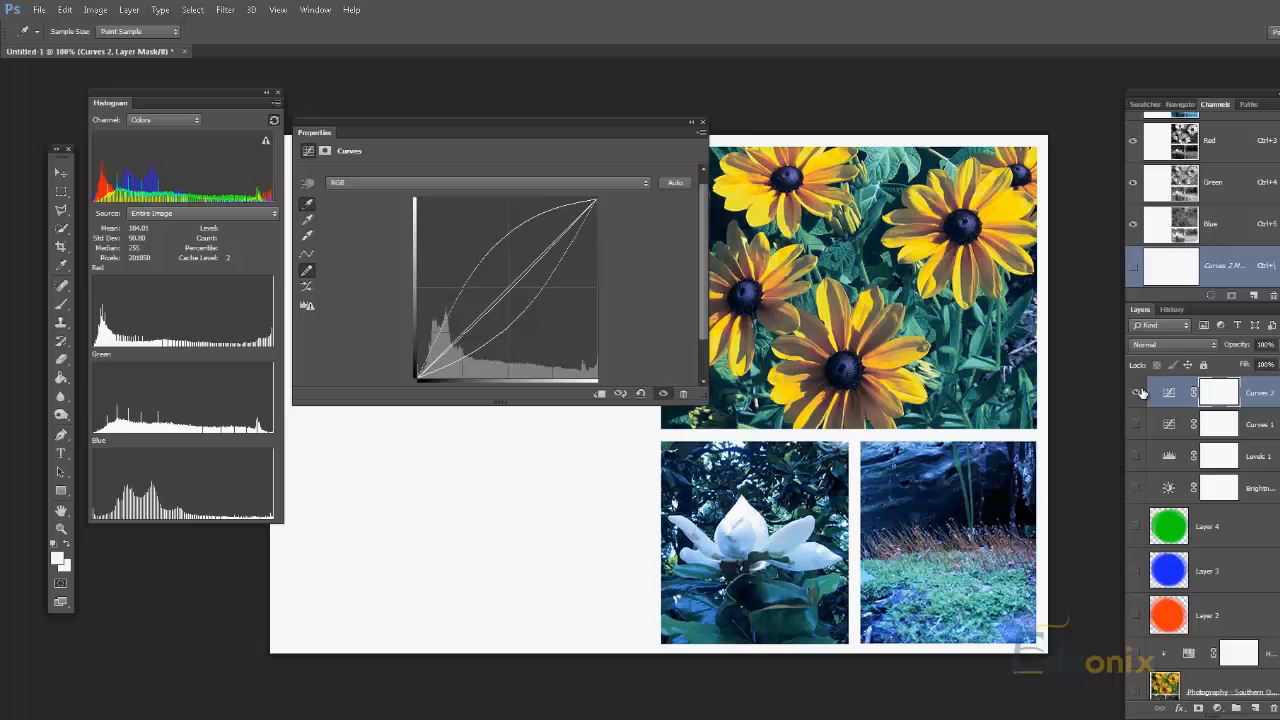
{"action": "left_click", "coordinate": [1140, 393]}
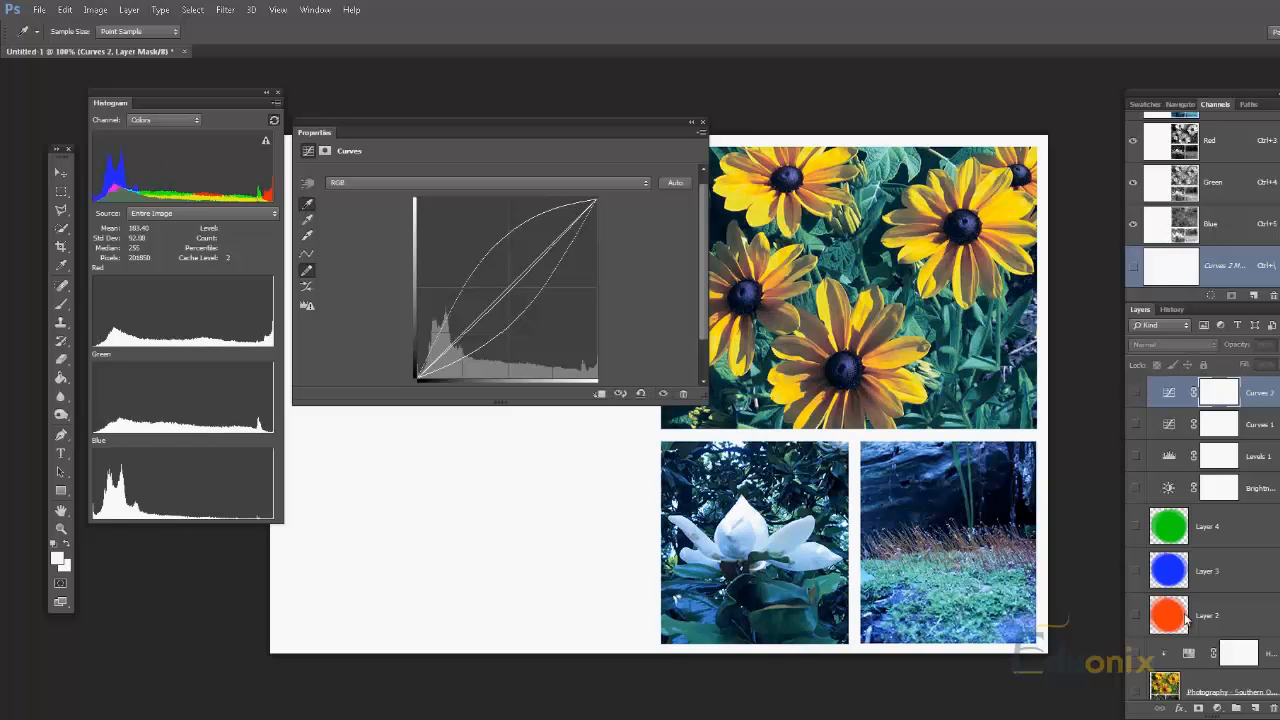
- Add a Vibrance adjustment layer above Curves 2 and hide it
{"action": "left_click", "coordinate": [1217, 708]}
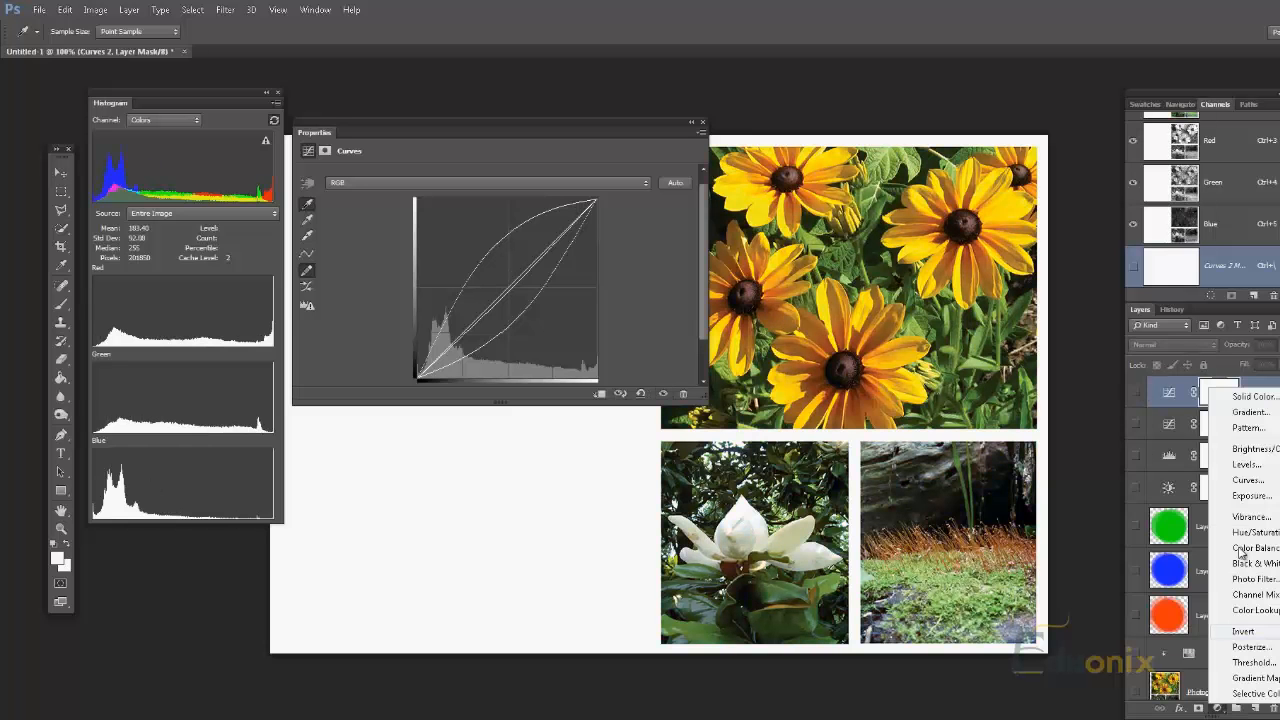
{"action": "left_click", "coordinate": [1253, 517]}
{"action": "key", "text": "z"}
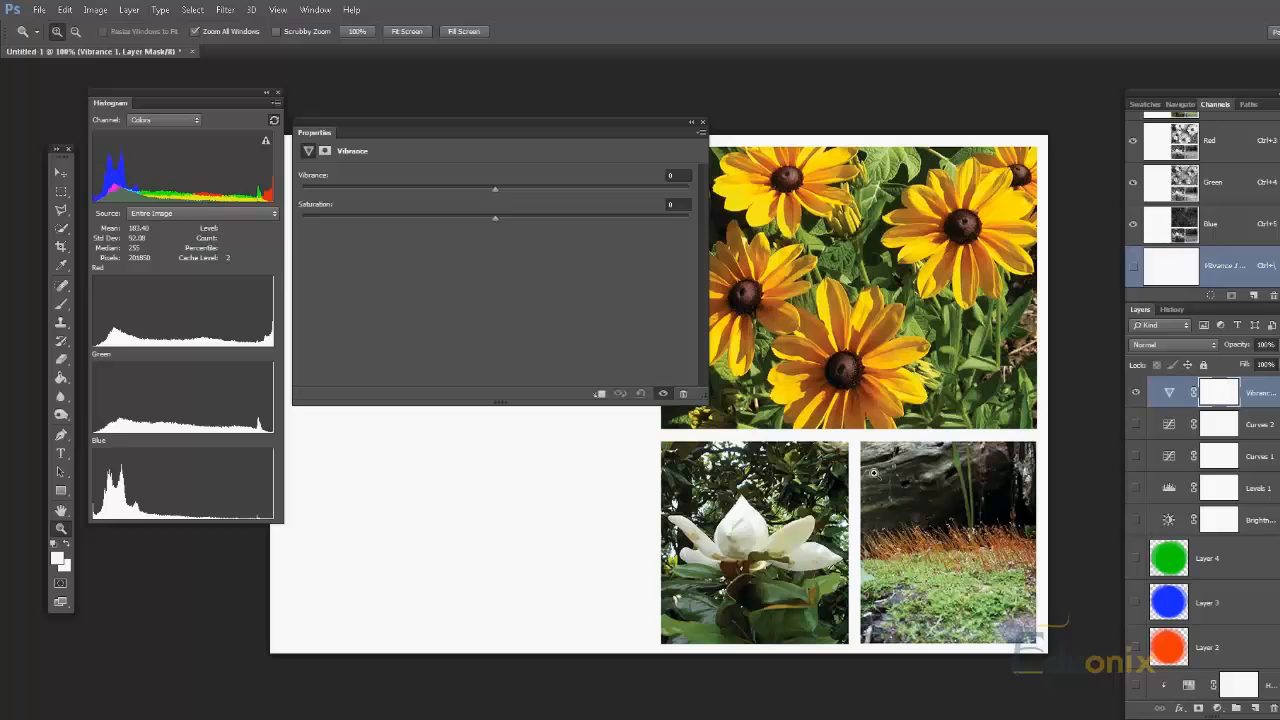
{"action": "left_click", "coordinate": [1135, 394]}
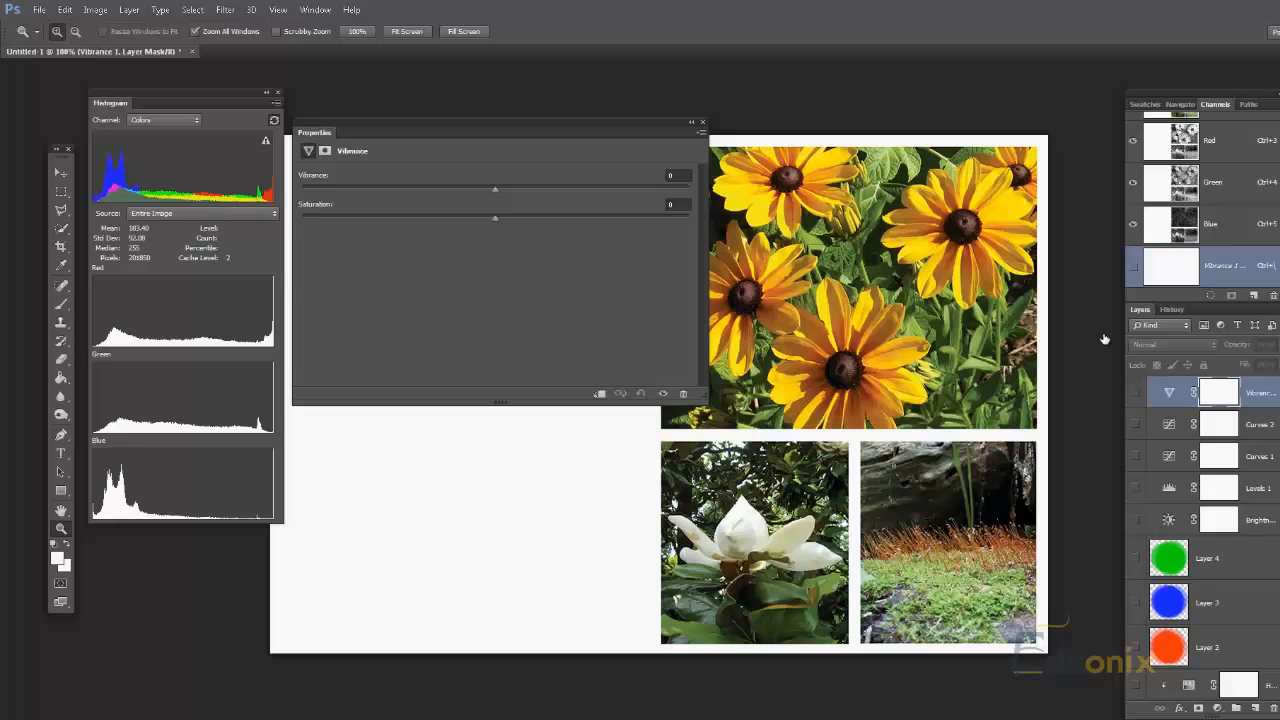
- Toggle the Curves adjustment layers to compare their effect, leaving them hidden, and narrow the Vibrance properties to uncover the yellow flower photo
{"action": "left_click", "coordinate": [1137, 425]}
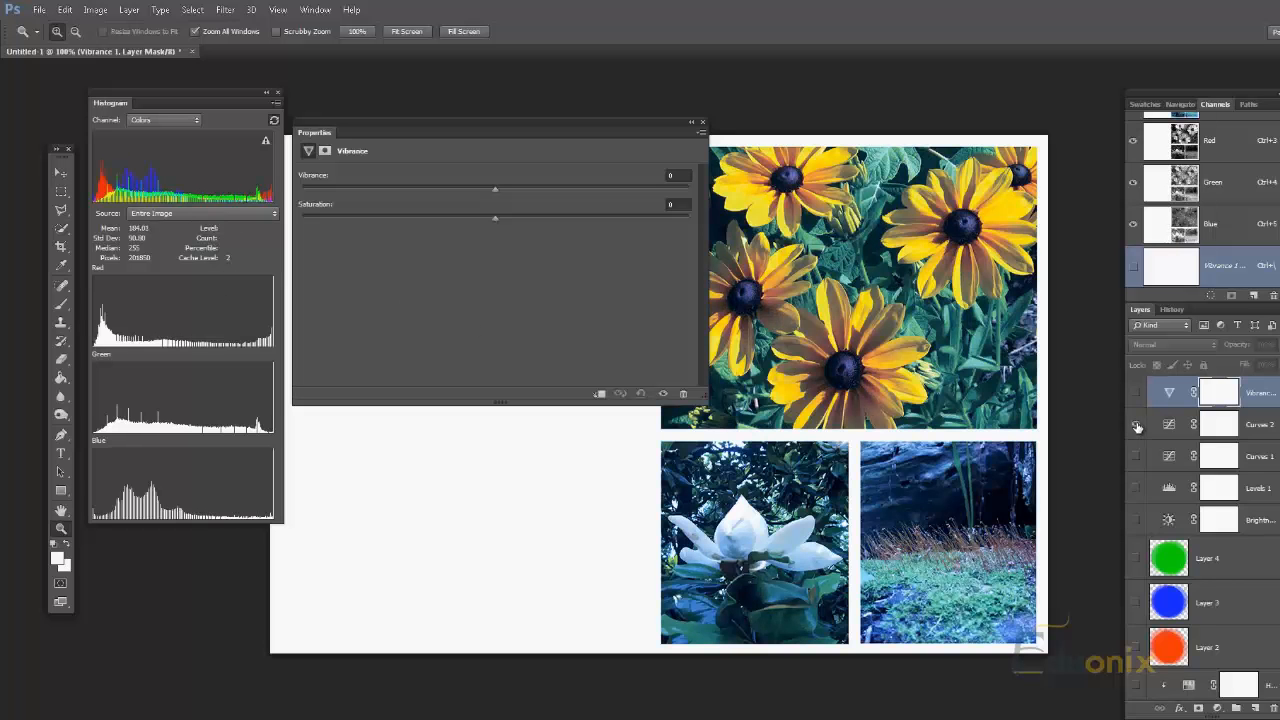
{"action": "left_click", "coordinate": [1137, 457]}
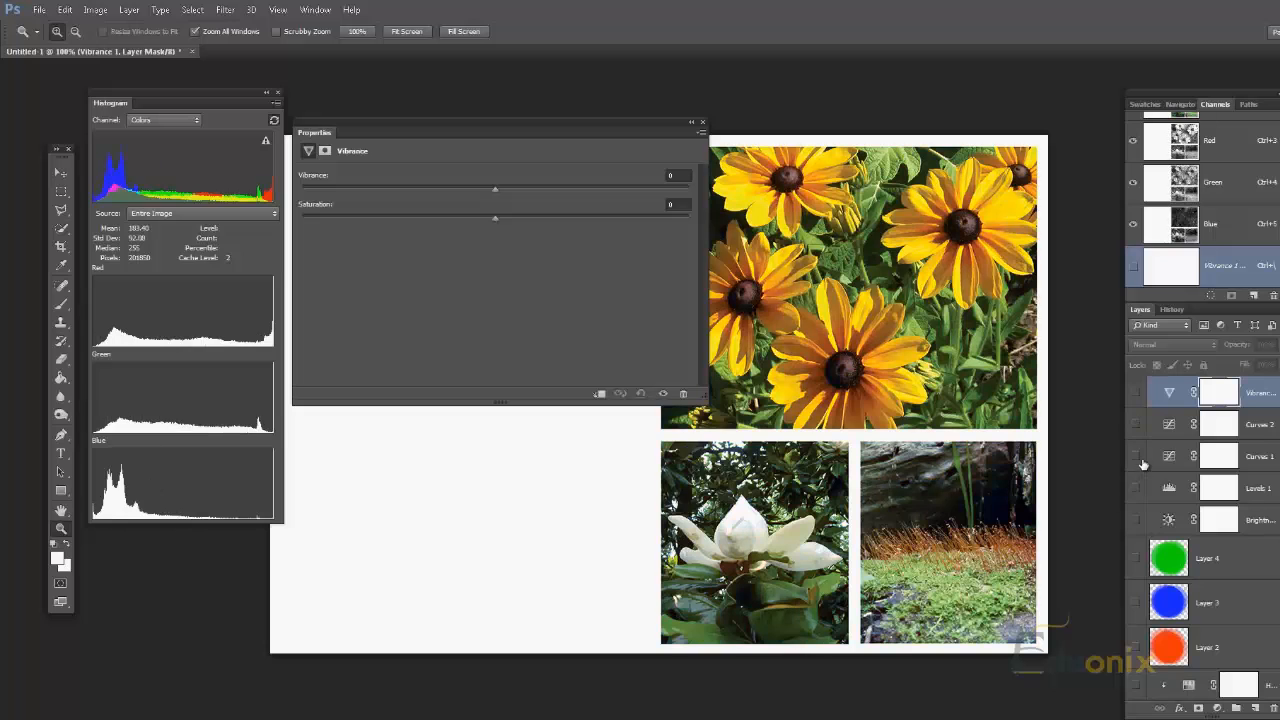
{"action": "left_click", "coordinate": [1137, 457]}
{"action": "left_click_drag", "start_coordinate": [706, 397], "coordinate": [632, 401]}
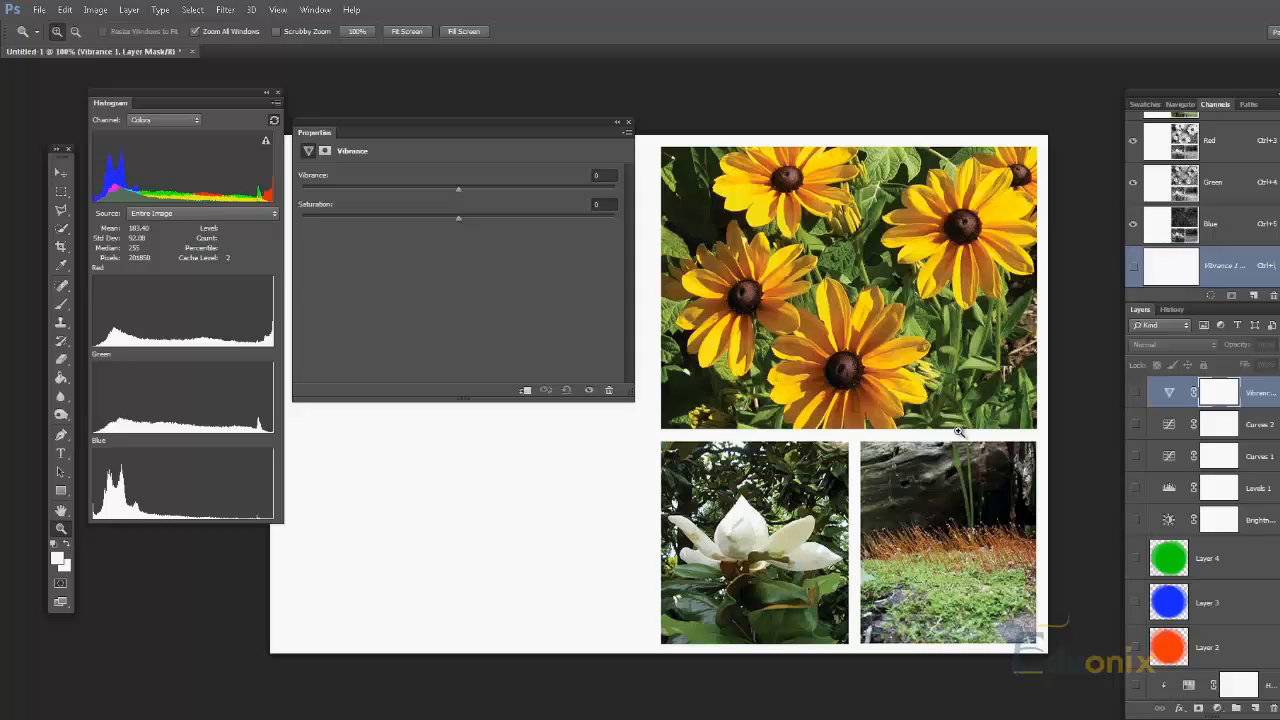